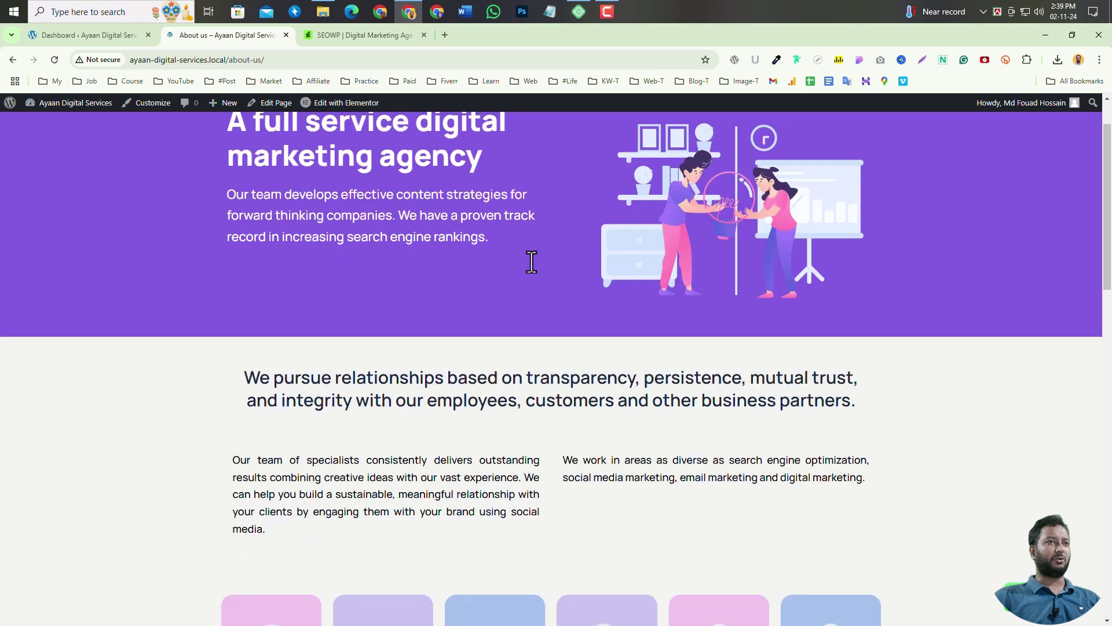
- Review the finished About us and Services pages of the Ayaan Digital Services site
scroll(701, 325, up, 15)
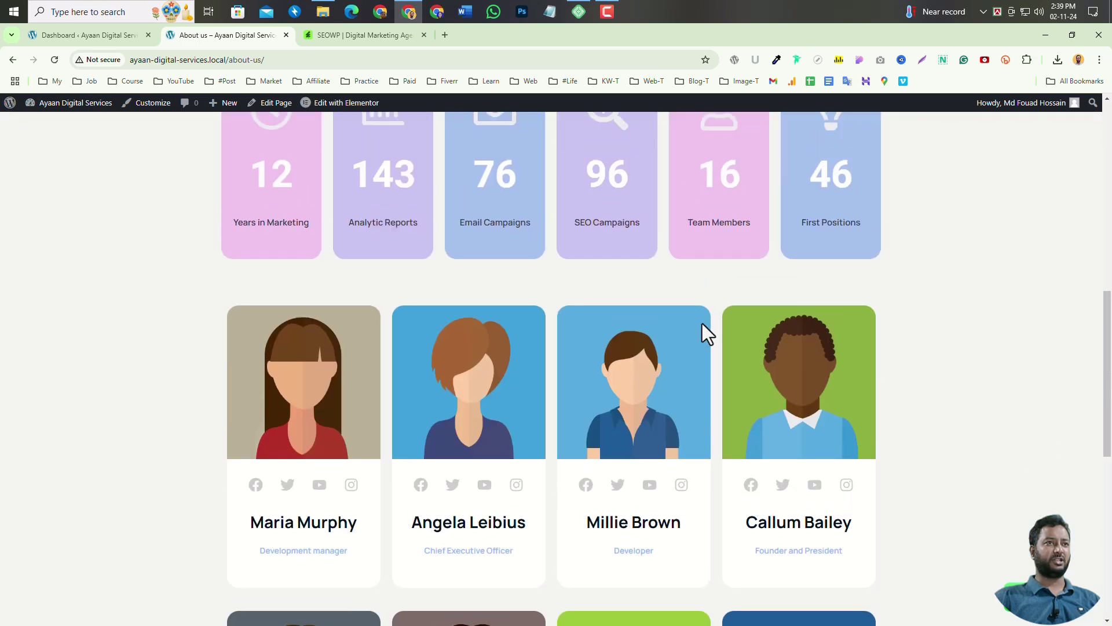
click(724, 138)
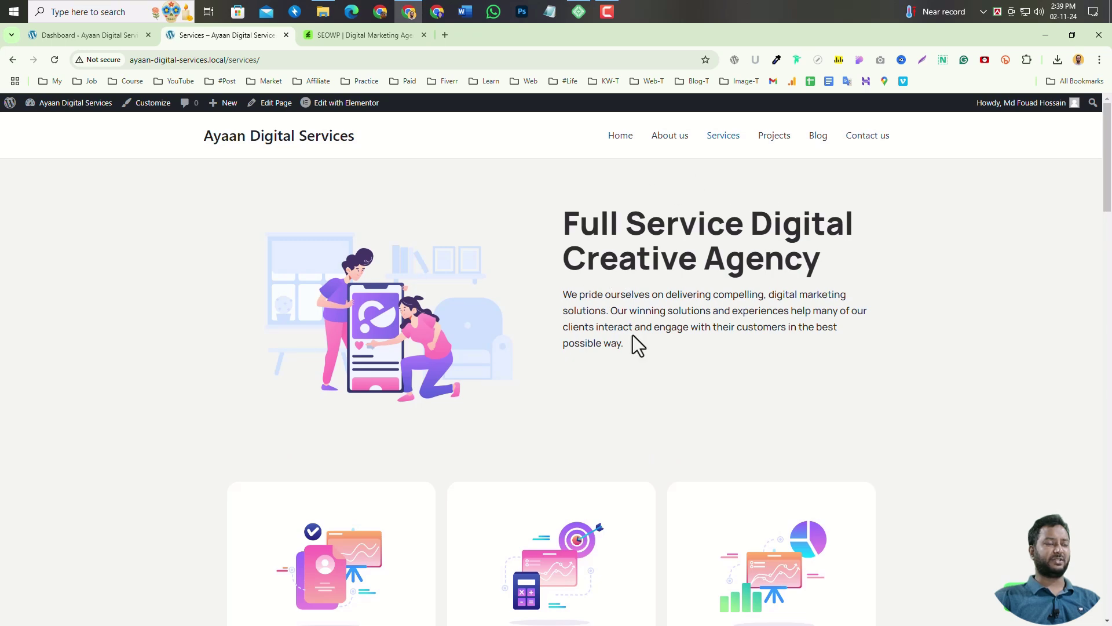
scroll(637, 346, down, 8)
scroll(640, 345, up, 8)
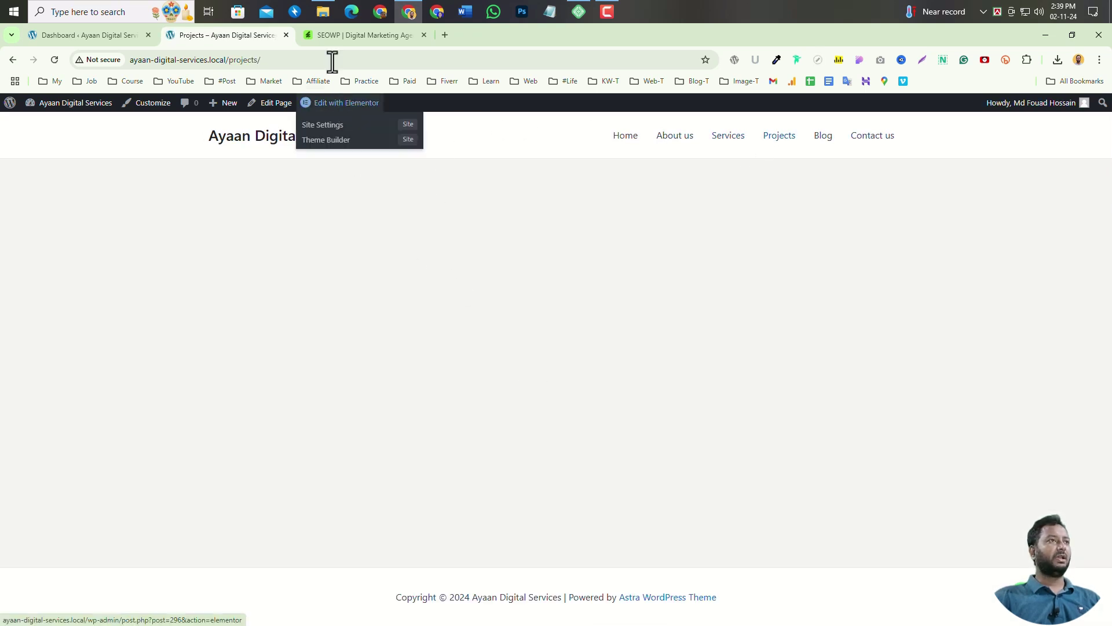
- Switch to the SEOWP theme demo and examine its Projects page from the Case Studies banner through the project cards
click(346, 35)
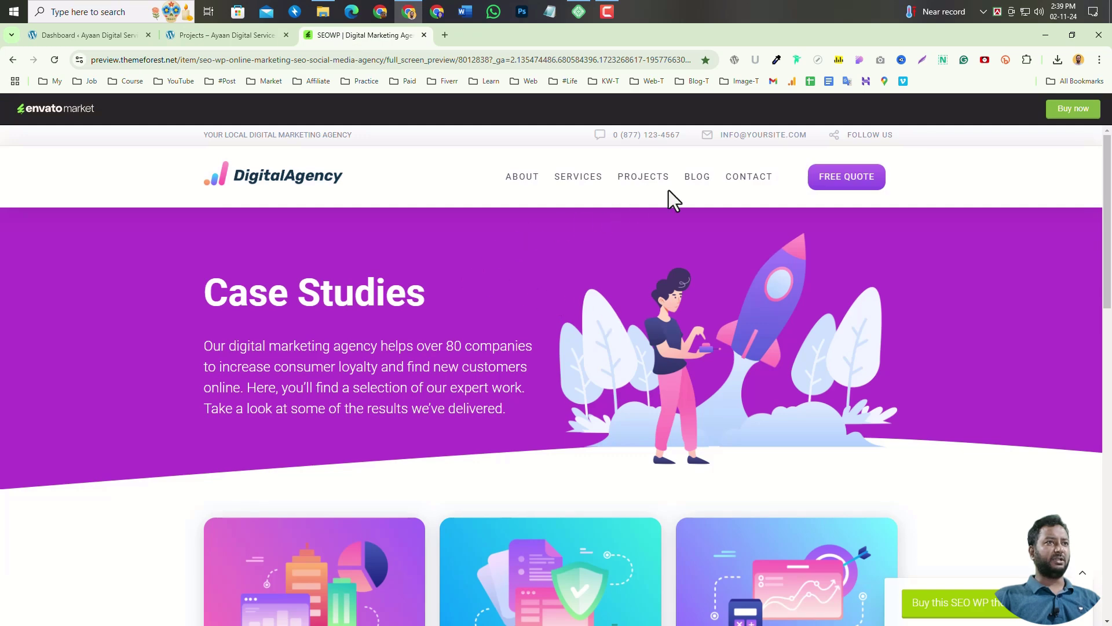
click(647, 179)
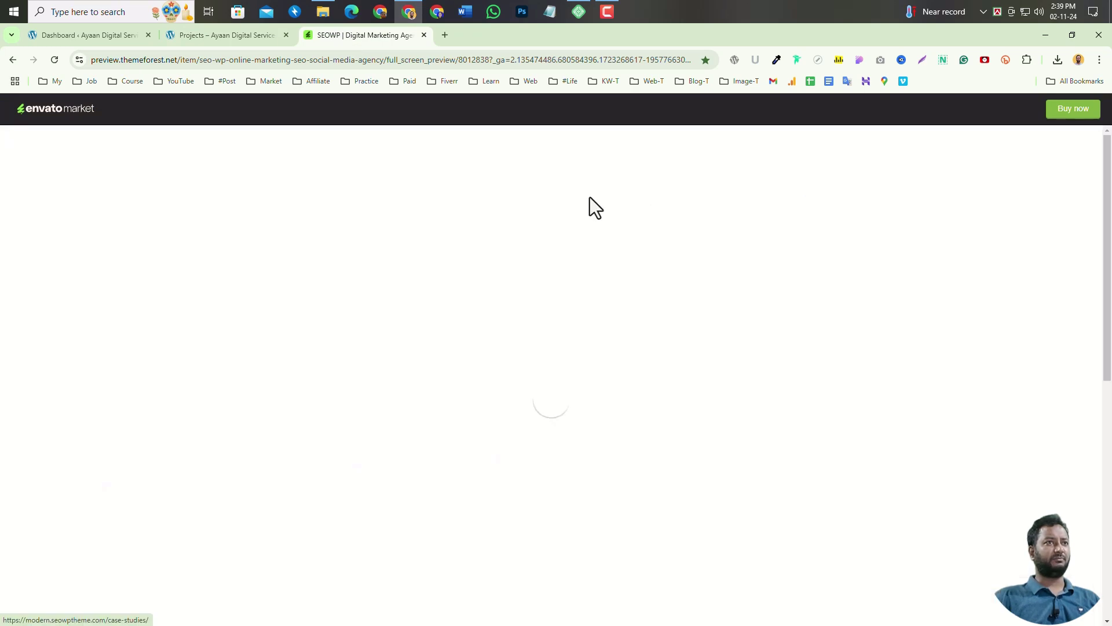
scroll(601, 338, down, 3)
scroll(600, 339, down, 10)
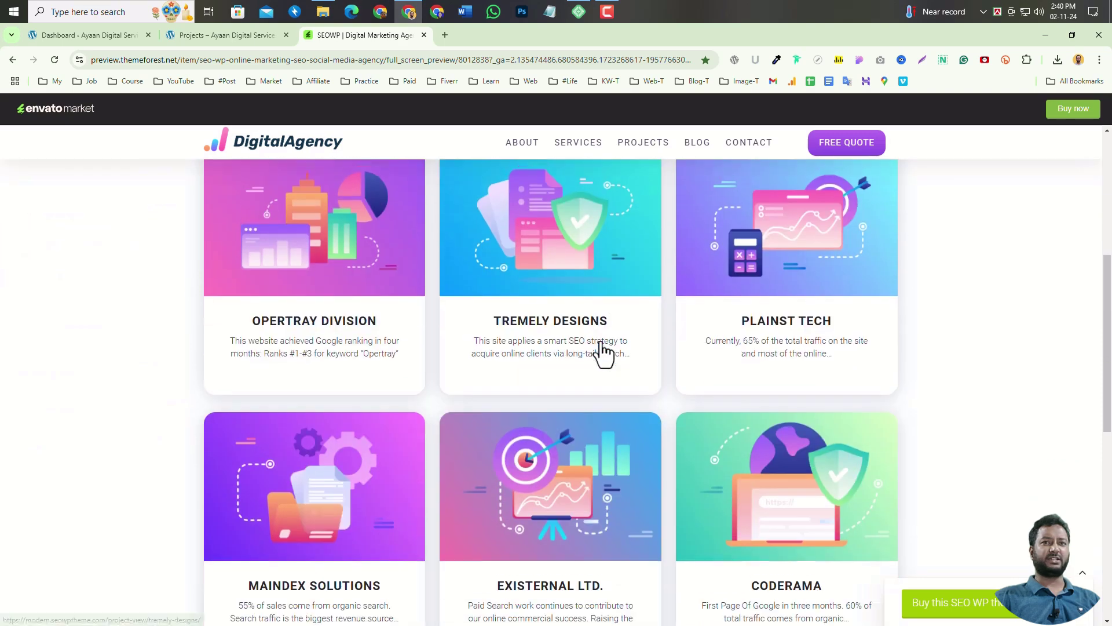
scroll(568, 336, up, 15)
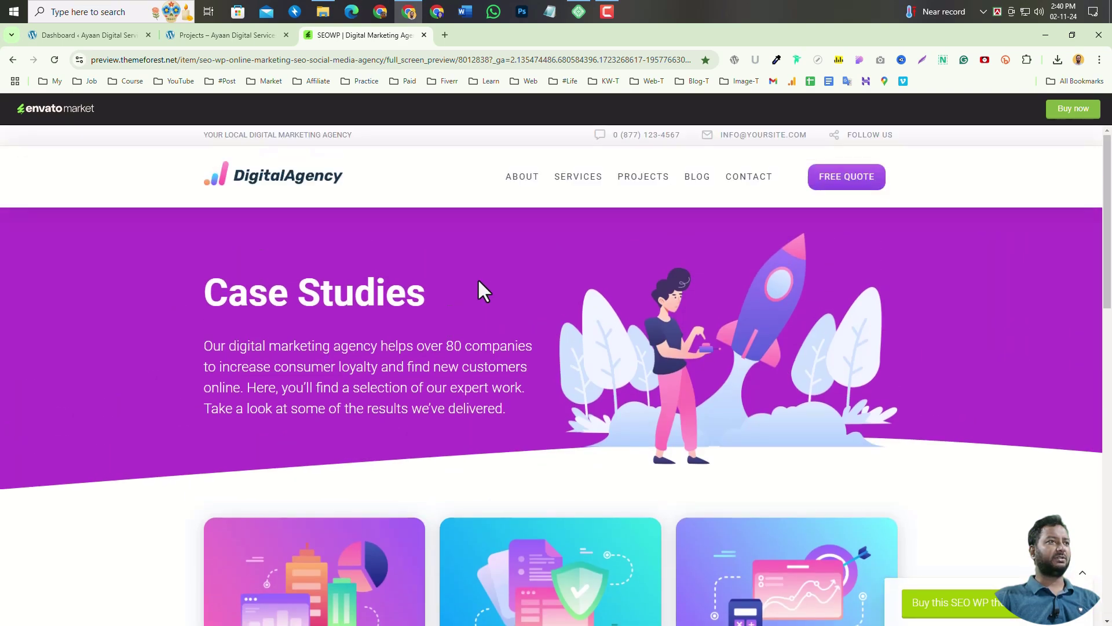
- From the WordPress pages list, open the Projects page for Elementor editing in a new browser tab placed after the live Projects page
click(217, 36)
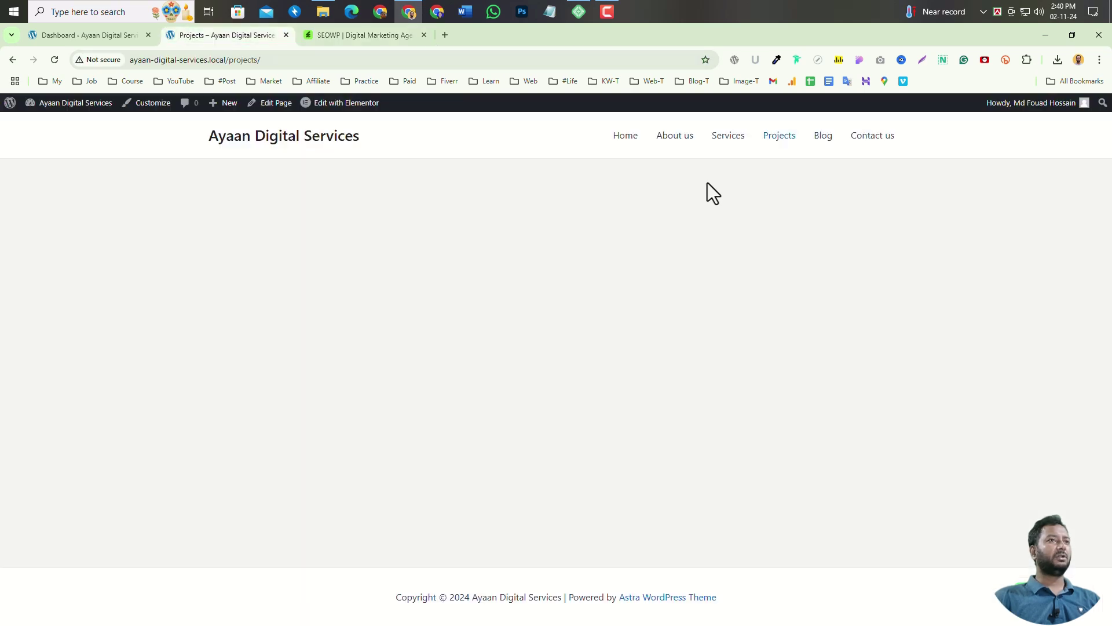
click(97, 38)
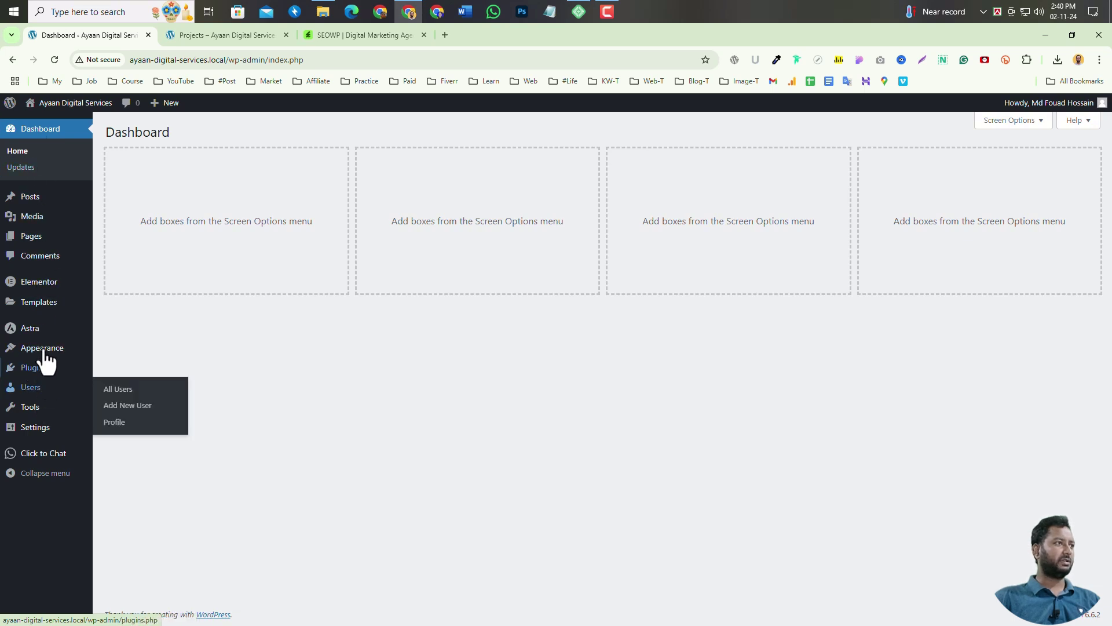
mouse_move(38, 242)
click(119, 239)
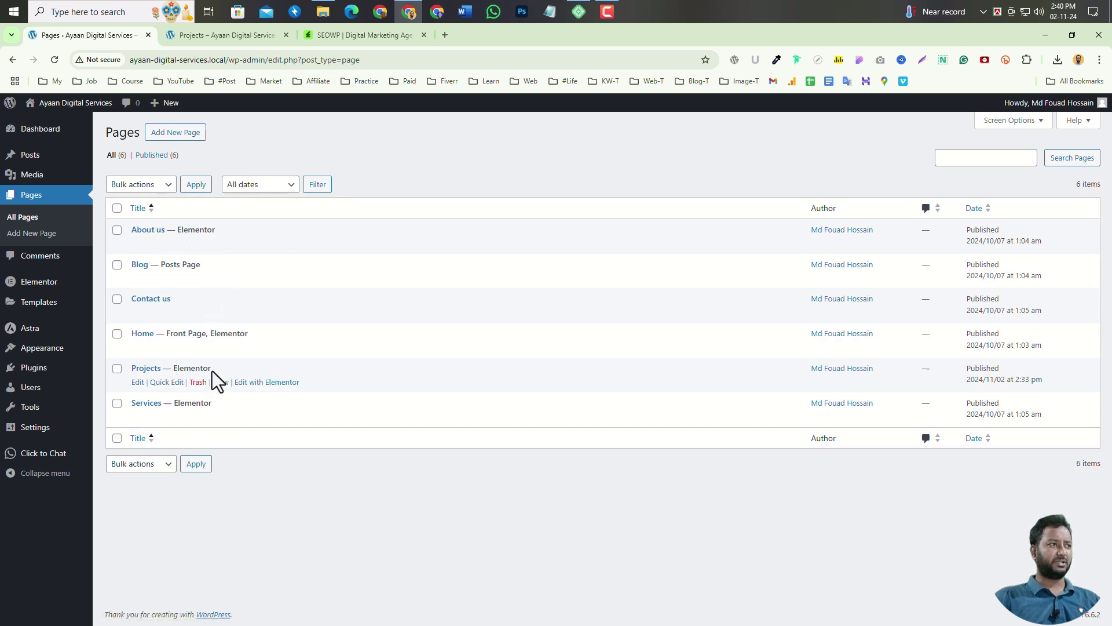
right_click(260, 385)
click(318, 398)
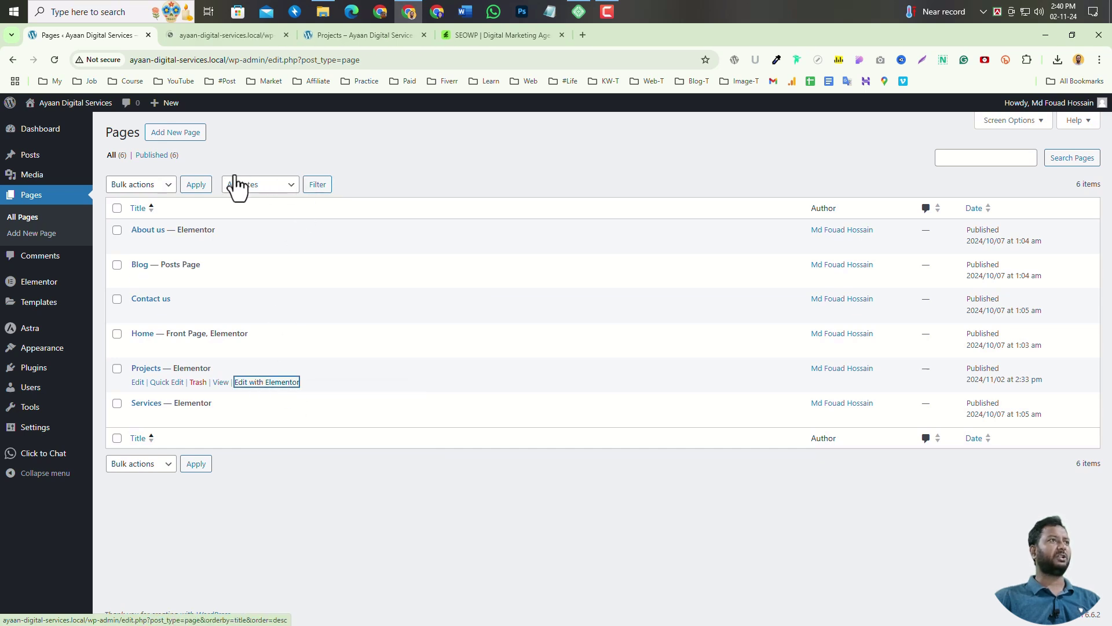
click(227, 36)
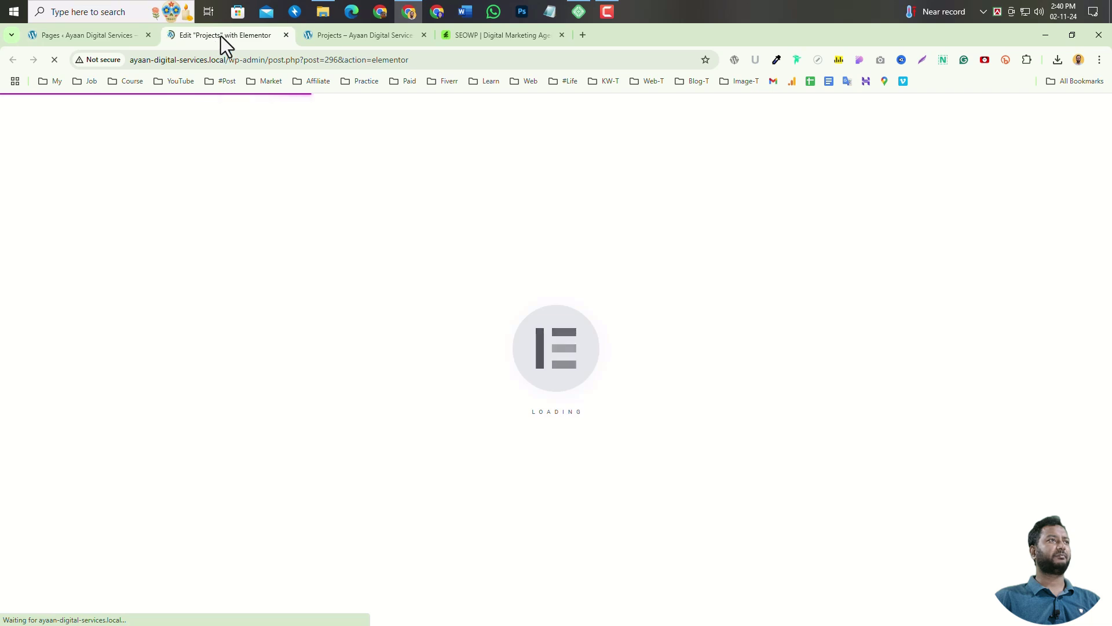
drag(221, 35, 338, 39)
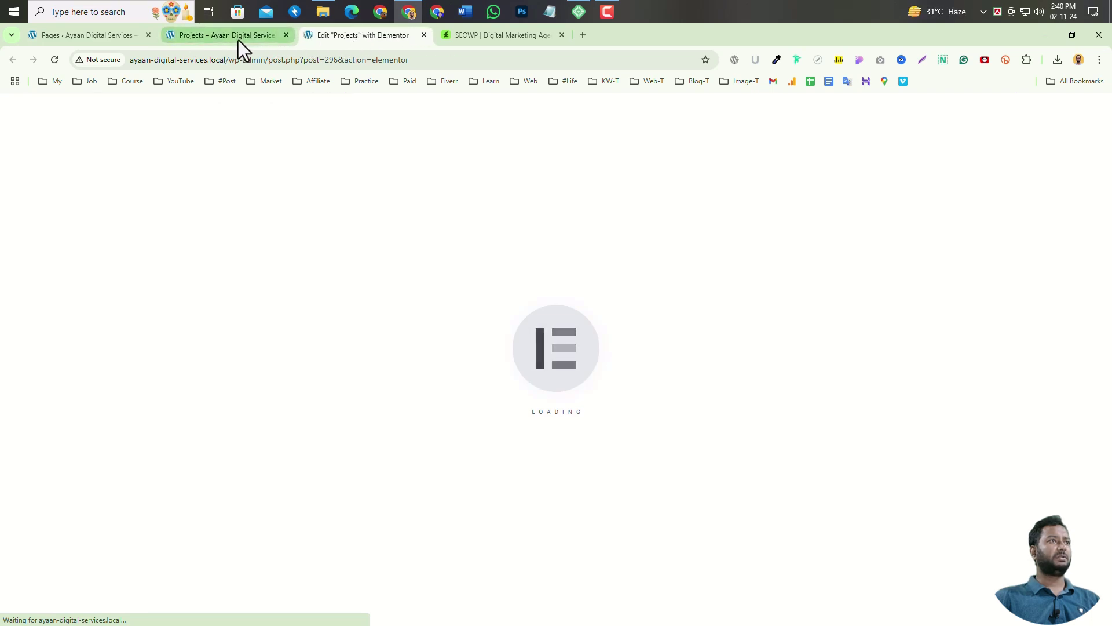
click(238, 40)
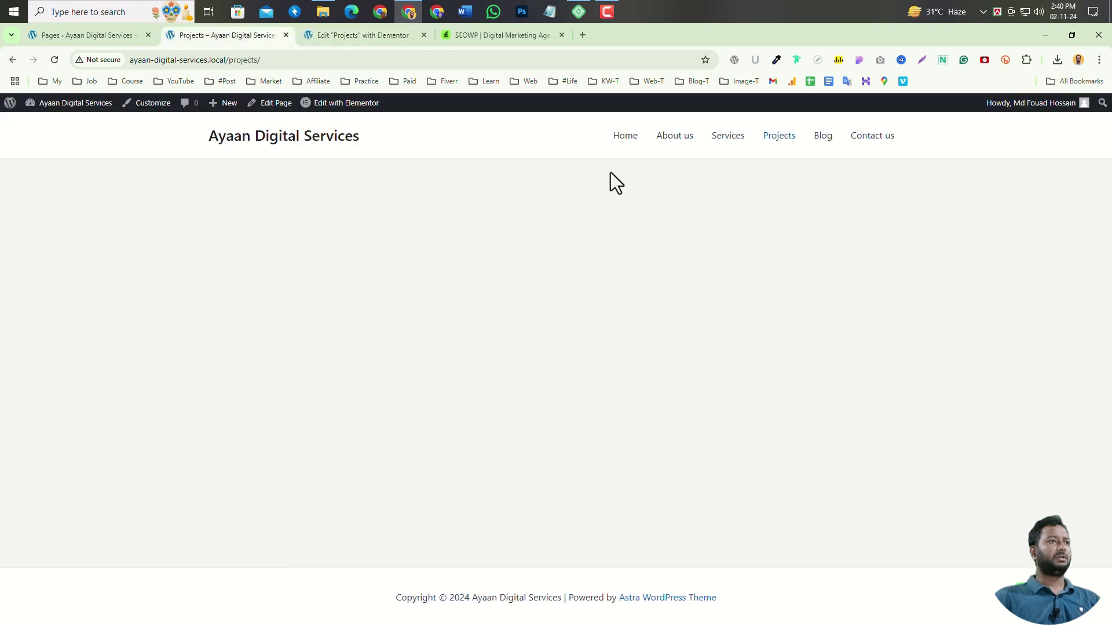
click(339, 36)
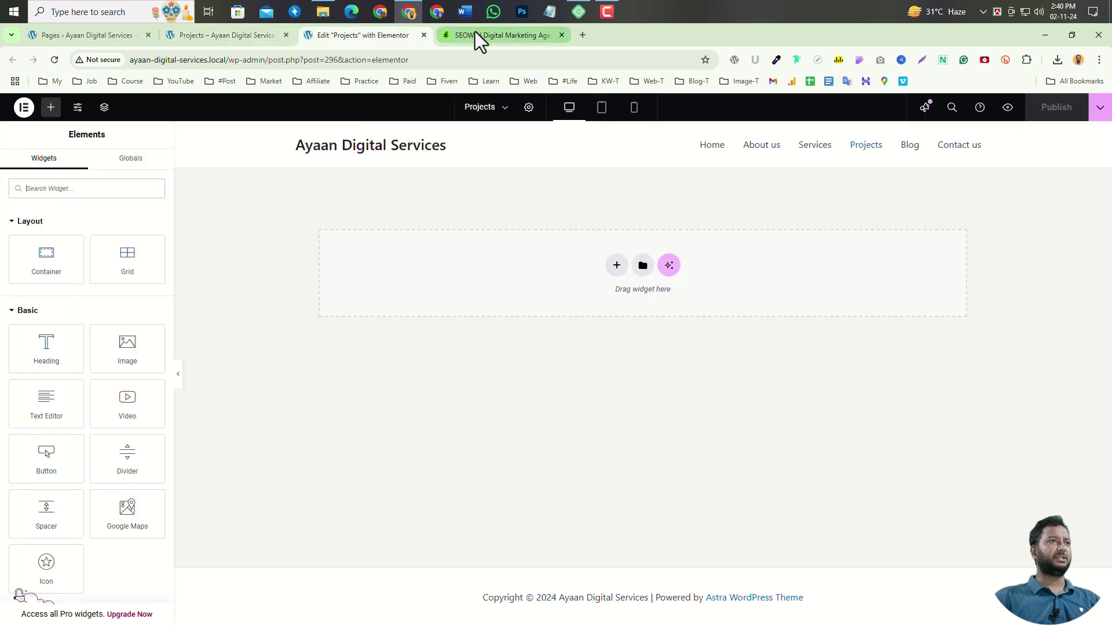
- Copy the purple background colour of the Case Studies banner in the SEOWP demo with the colour picker
click(479, 38)
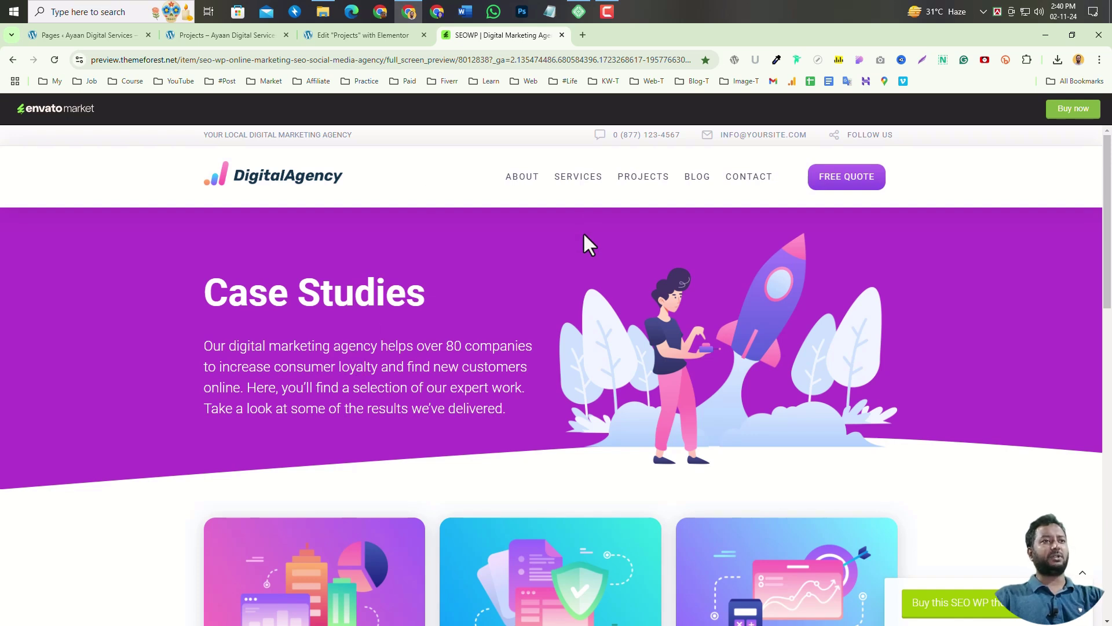
click(776, 60)
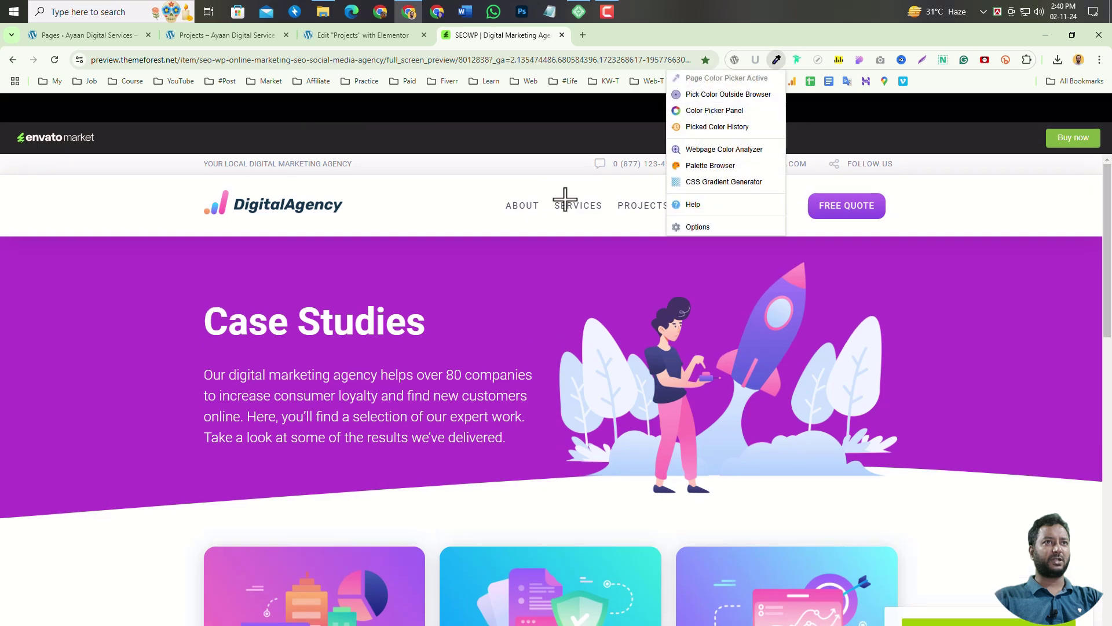
click(505, 288)
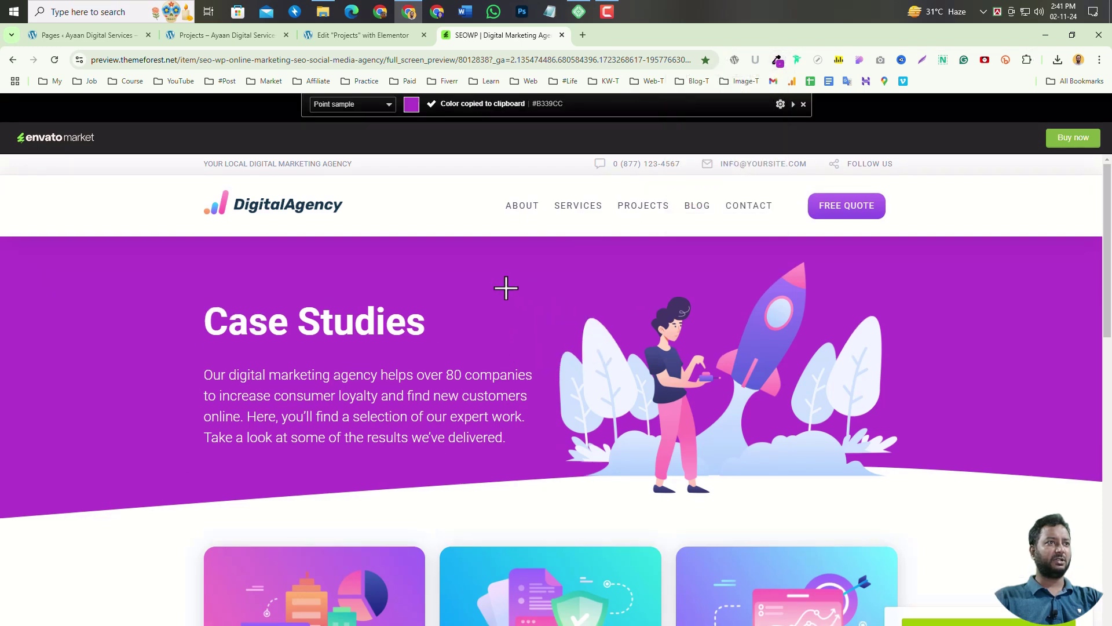
- In the Elementor editor for Projects, add a Flexbox container with the single-column vertical structure
click(357, 36)
click(617, 265)
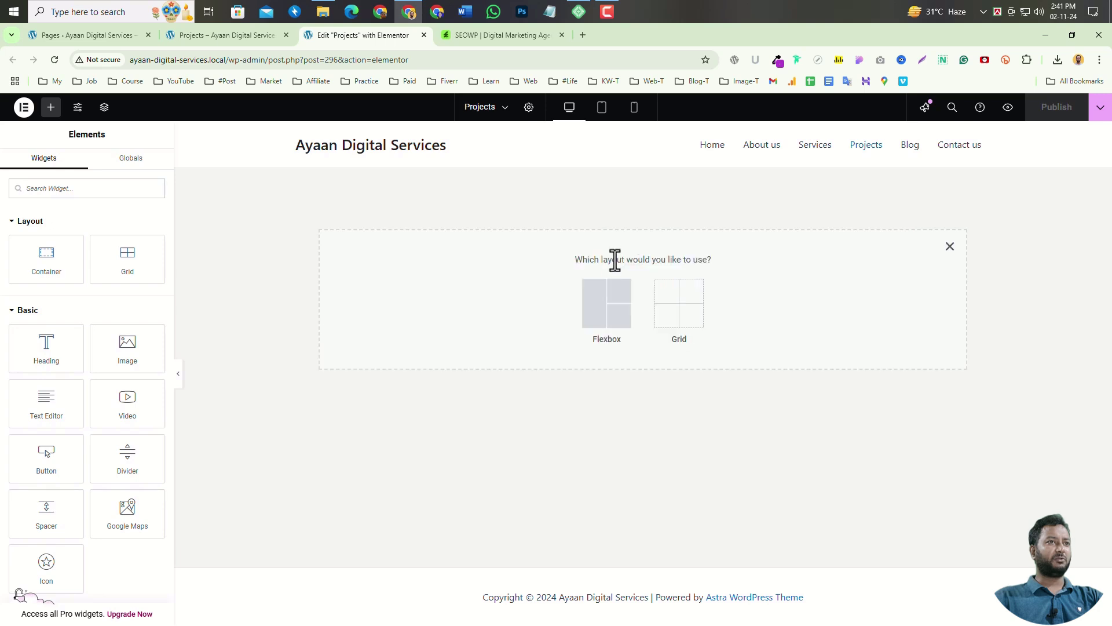
click(605, 317)
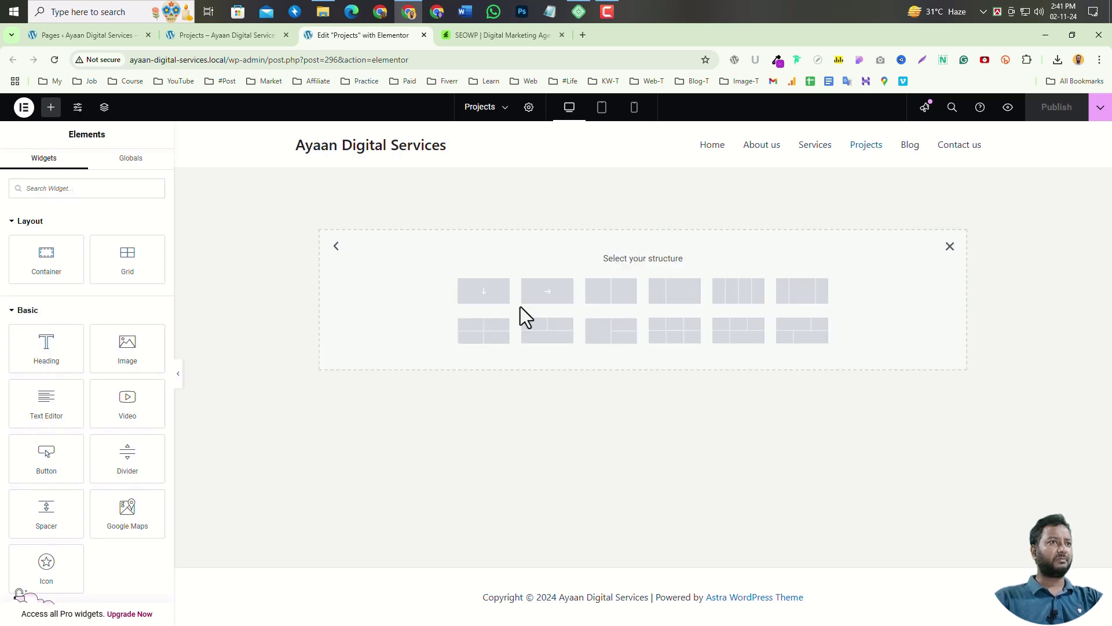
click(484, 292)
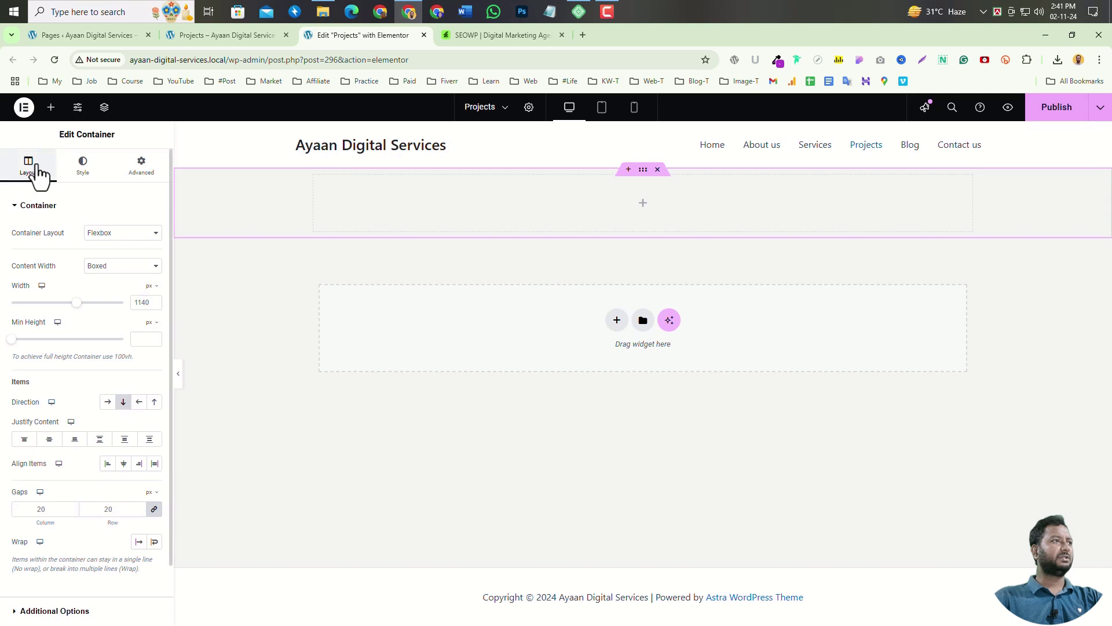
- Nest a second container inside the new one and a third container inside the second
click(51, 108)
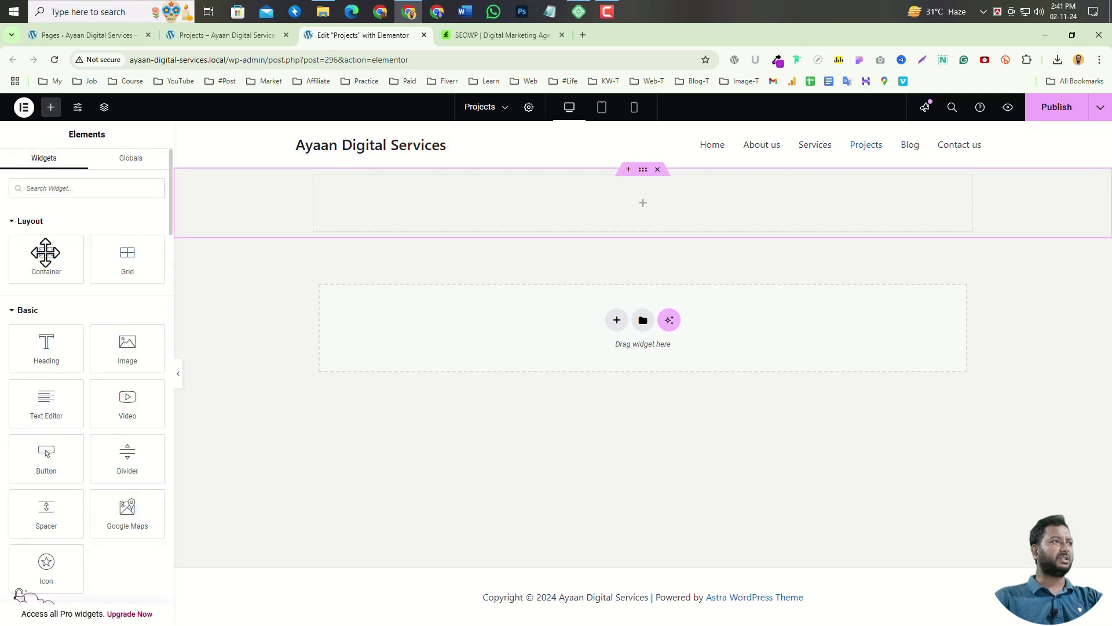
drag(44, 252, 629, 230)
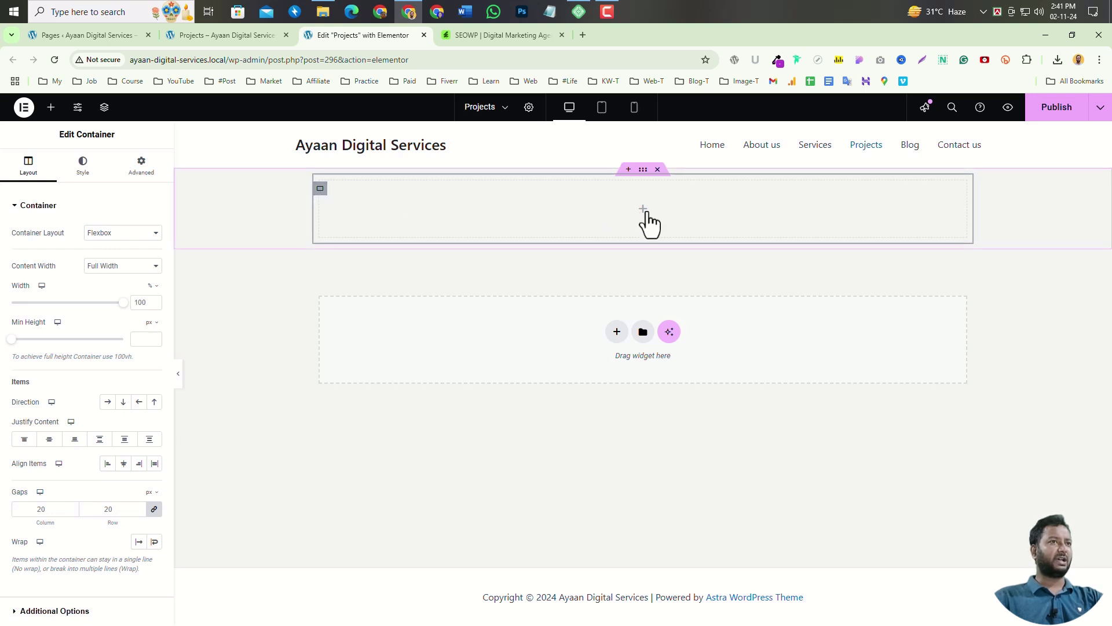
click(51, 108)
drag(45, 258, 582, 244)
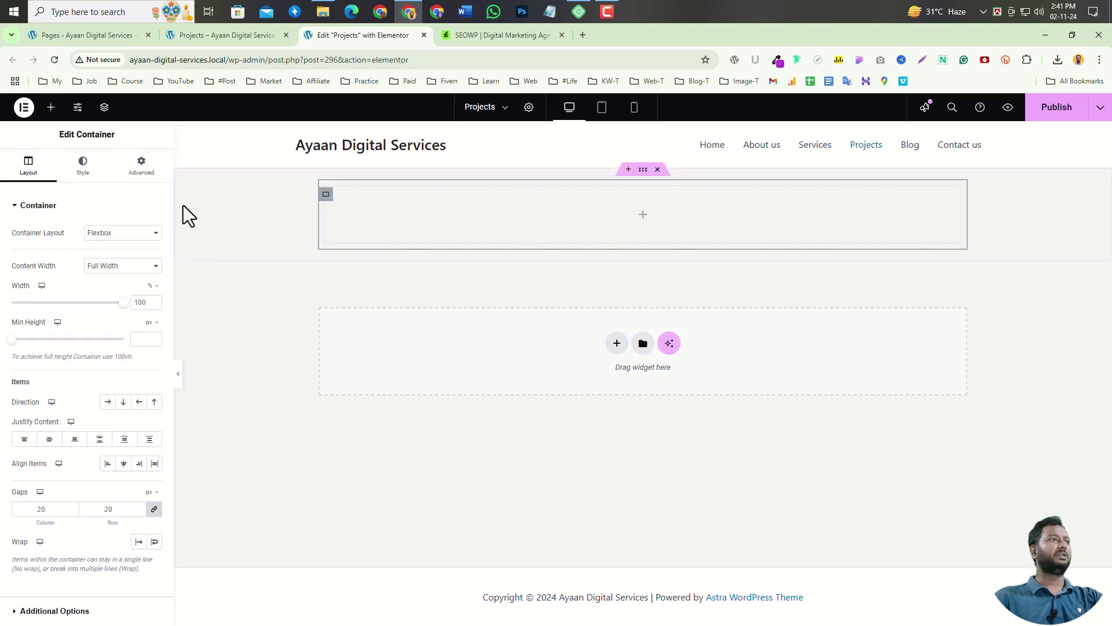
- Show the page structure and set the middle container's item direction to Row - horizontal
click(104, 108)
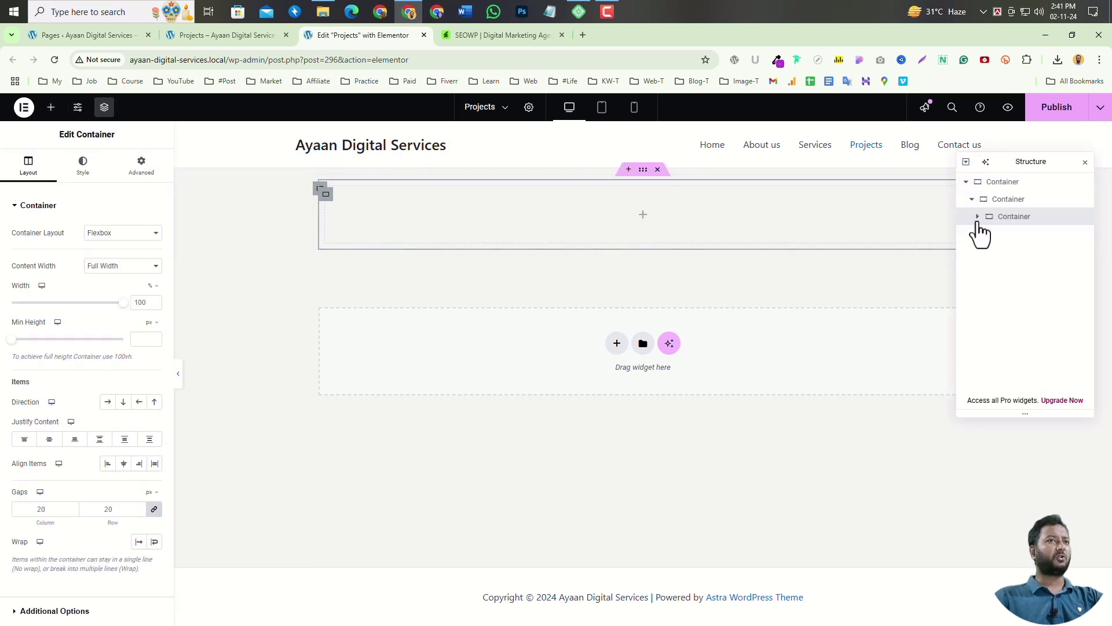
click(1000, 183)
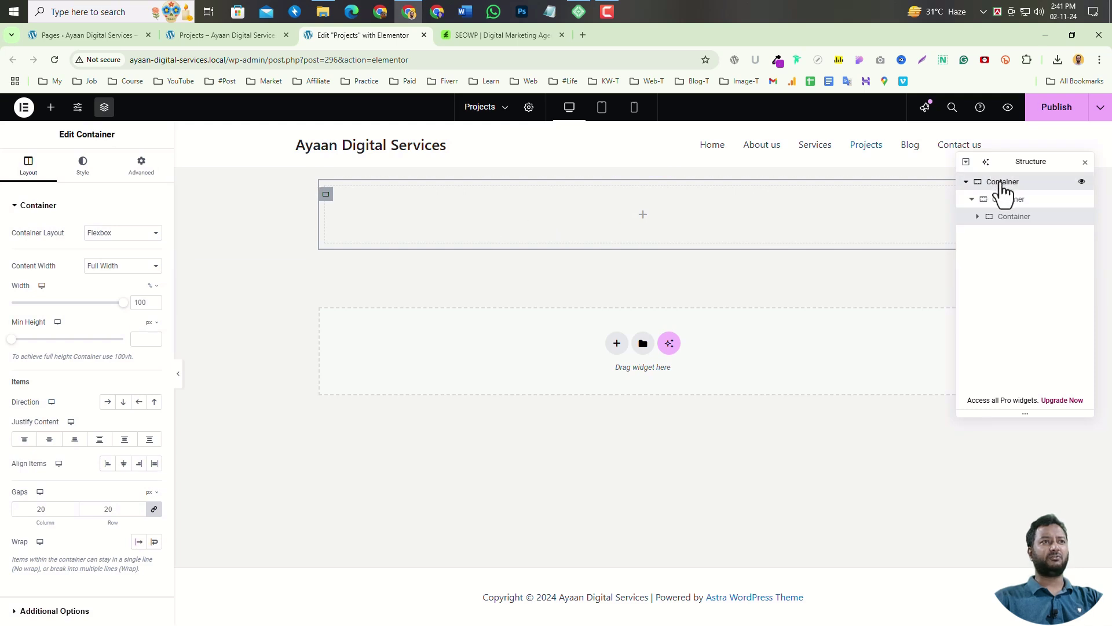
click(1031, 200)
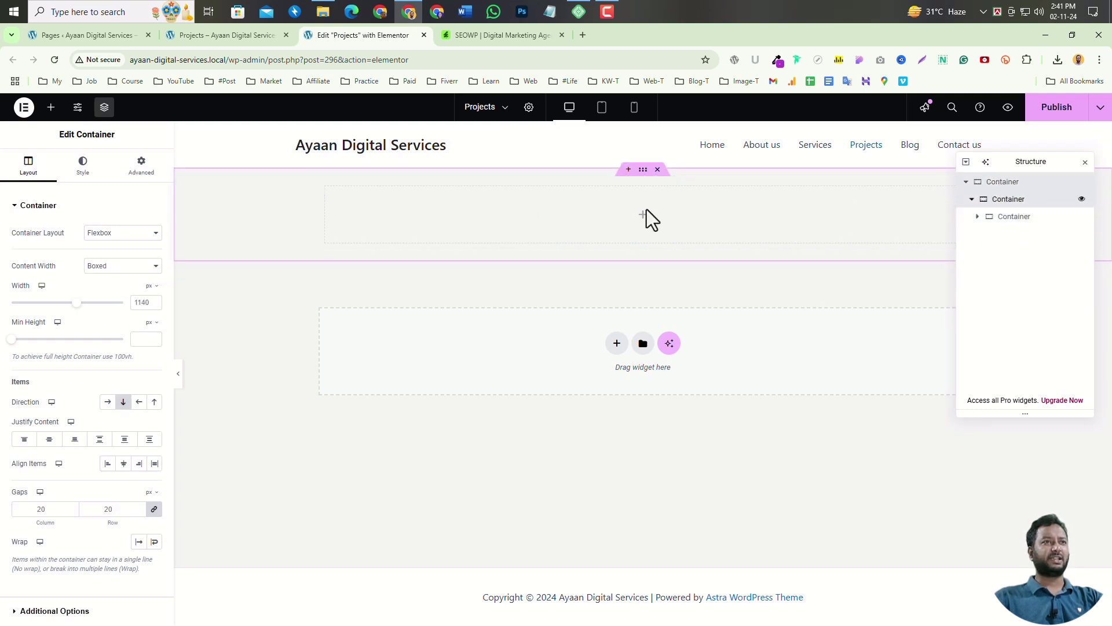
click(974, 219)
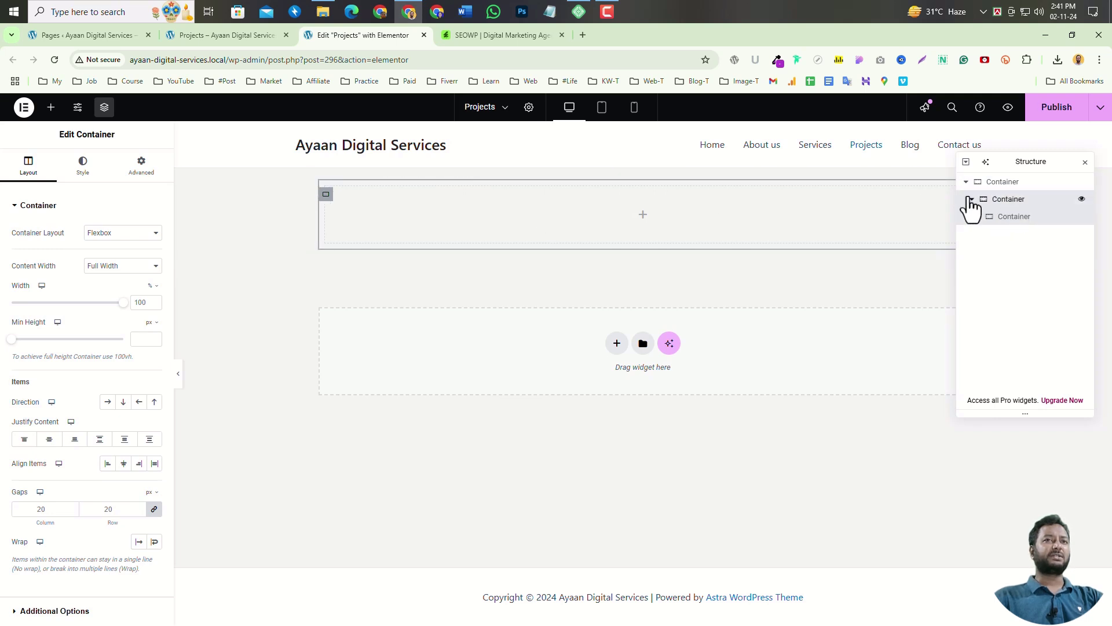
click(979, 202)
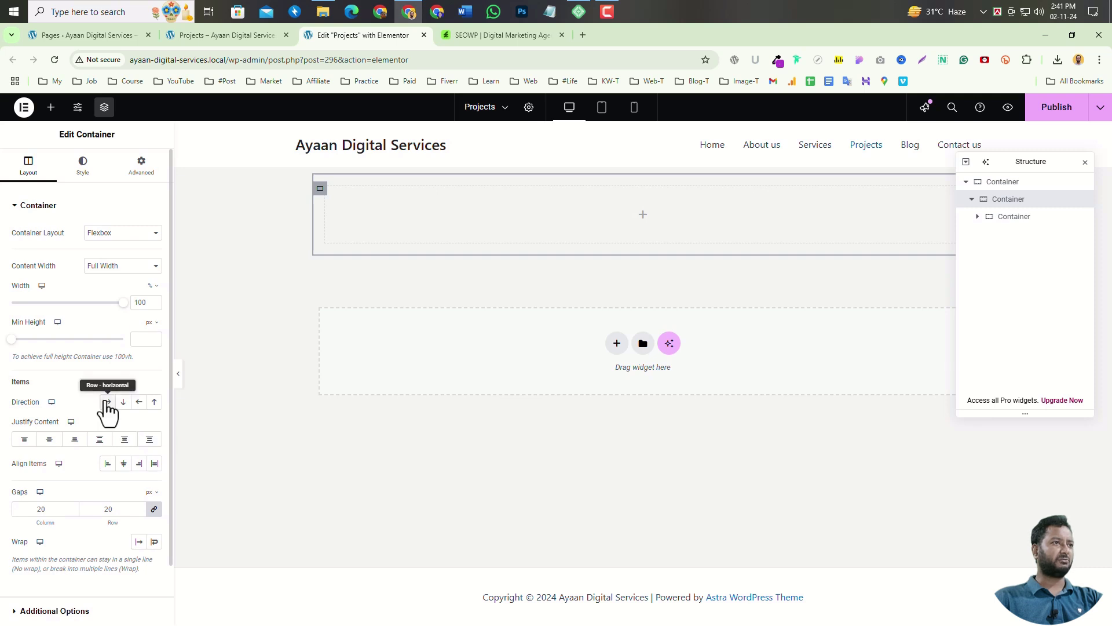
click(107, 402)
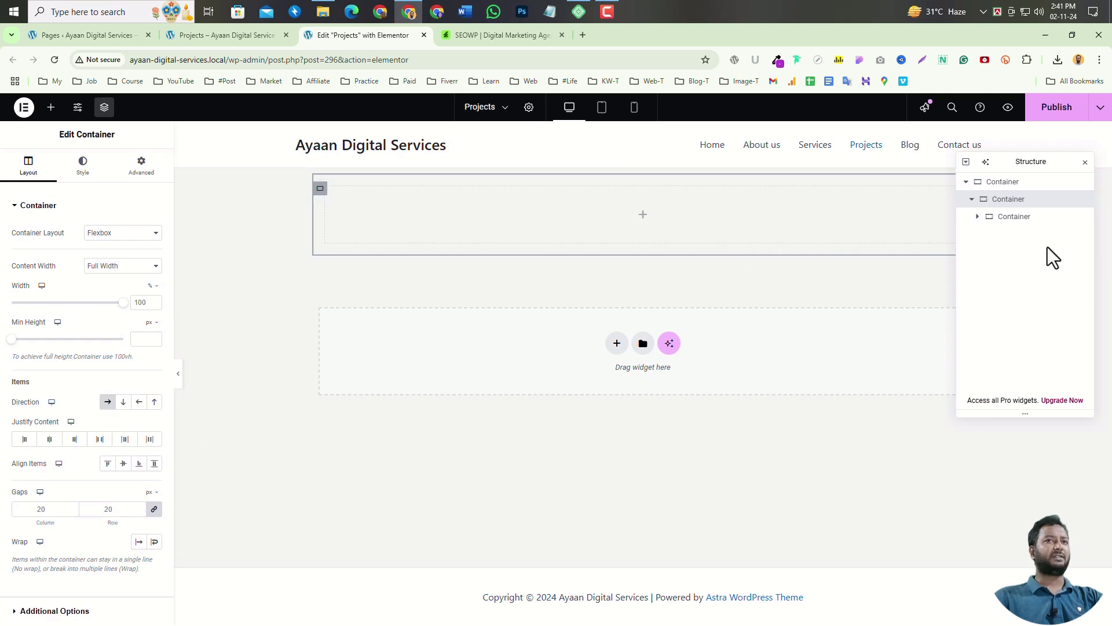
- Duplicate the innermost container to form two side-by-side columns
click(1022, 219)
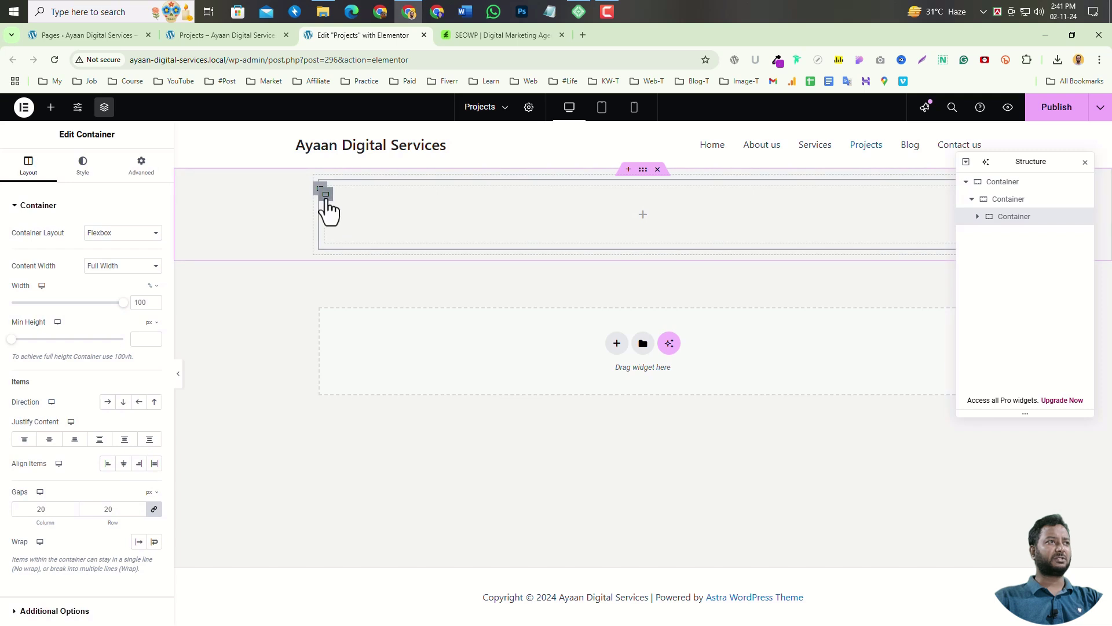
right_click(325, 201)
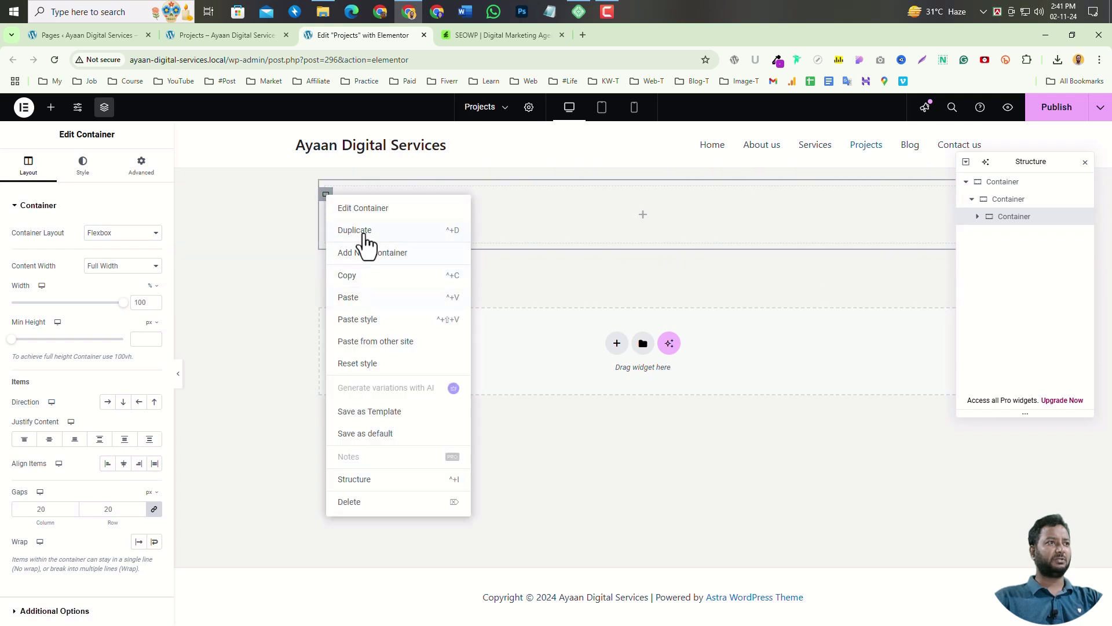
click(366, 235)
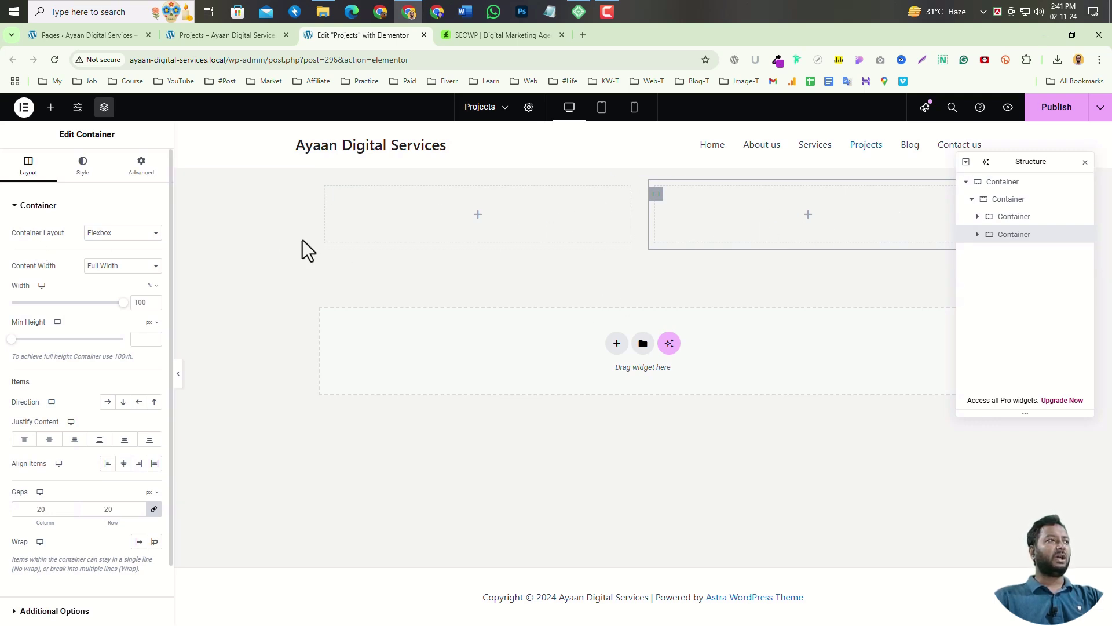
- Give the outermost container a classic background in bright purple, about #CA5DE0
click(997, 186)
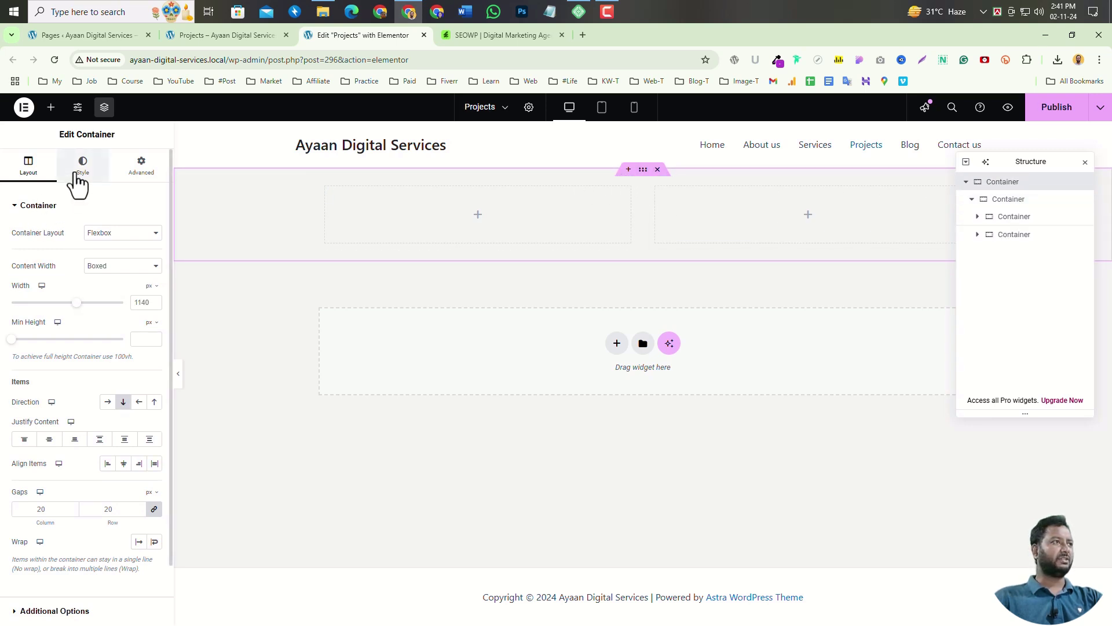
click(72, 186)
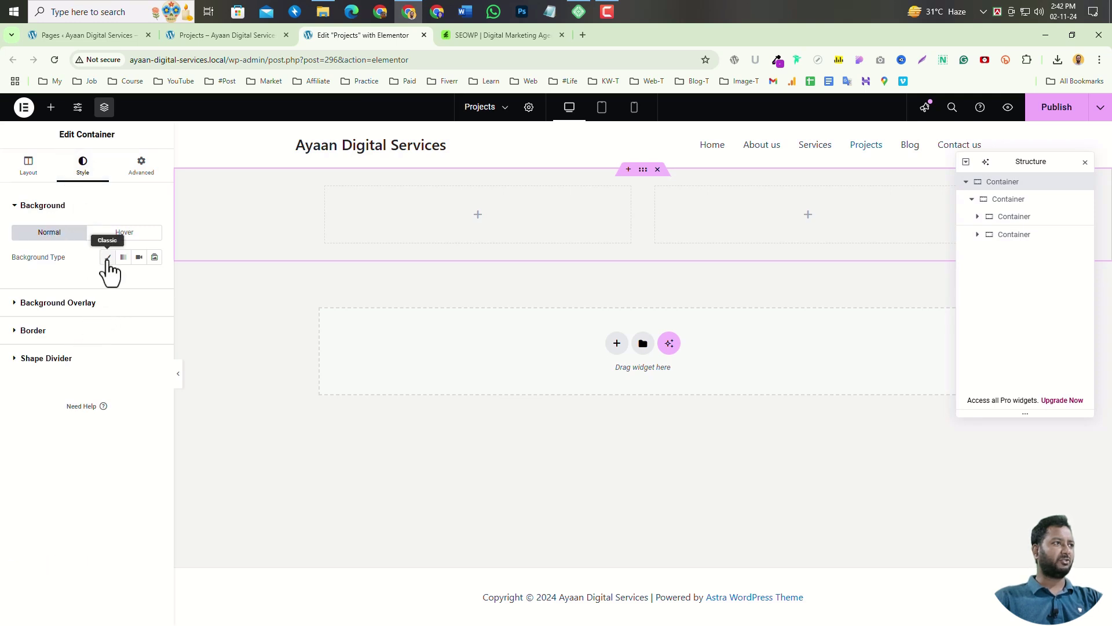
click(108, 257)
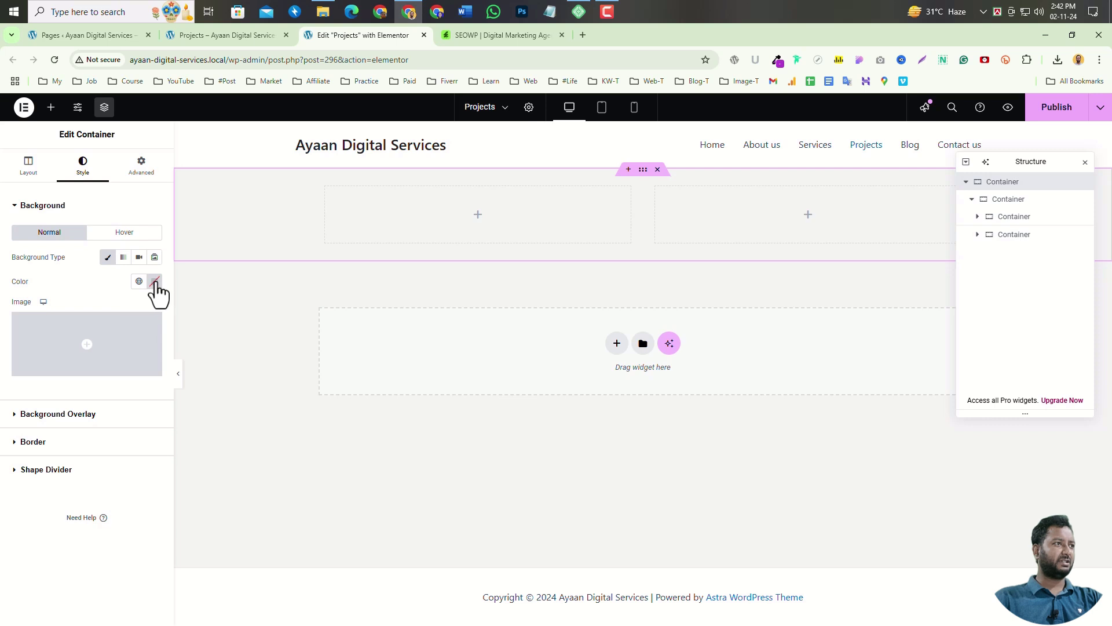
click(154, 281)
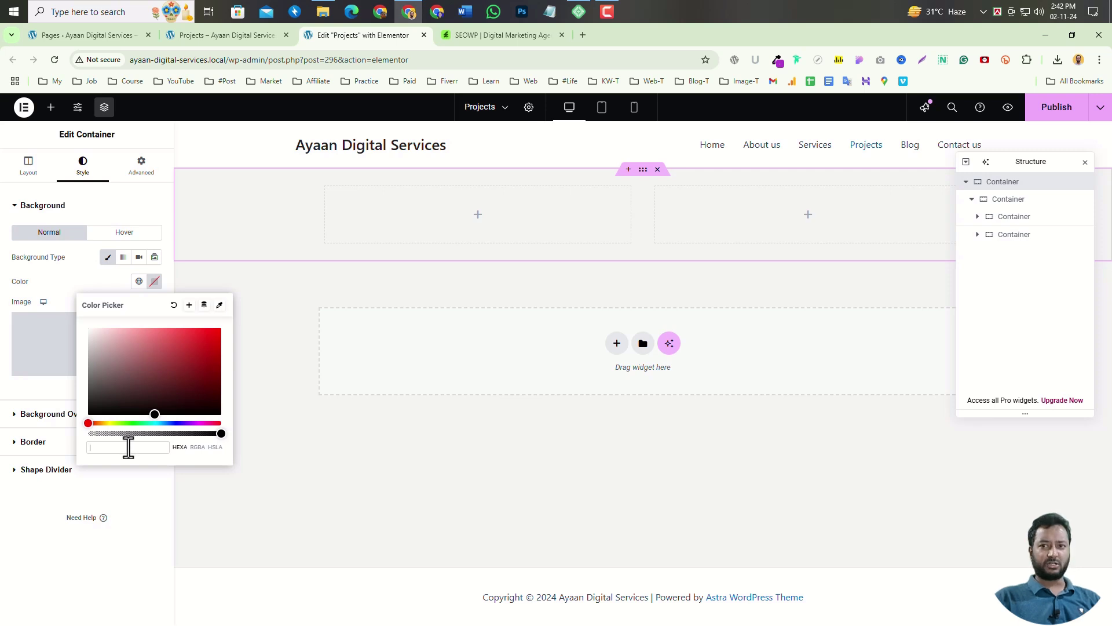
text(#B339CC)
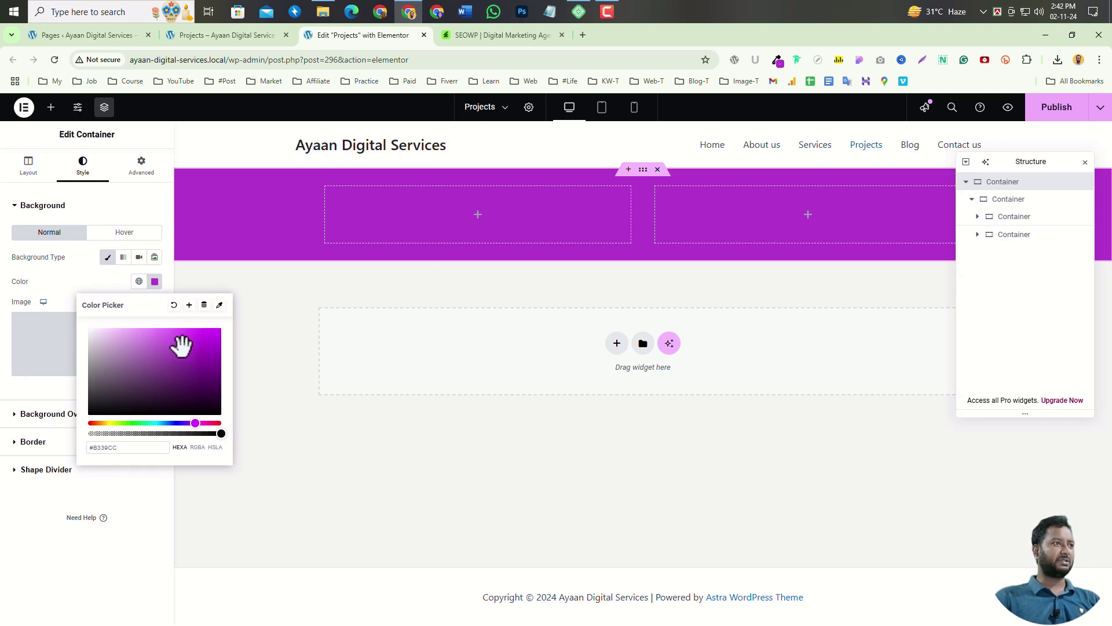
click(167, 340)
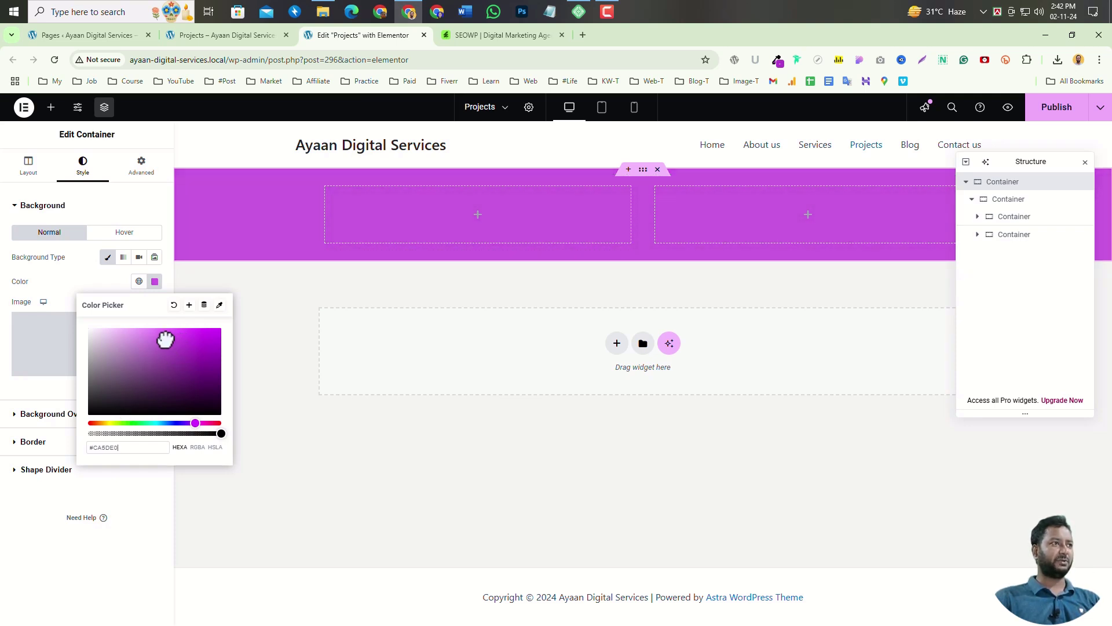
click(255, 365)
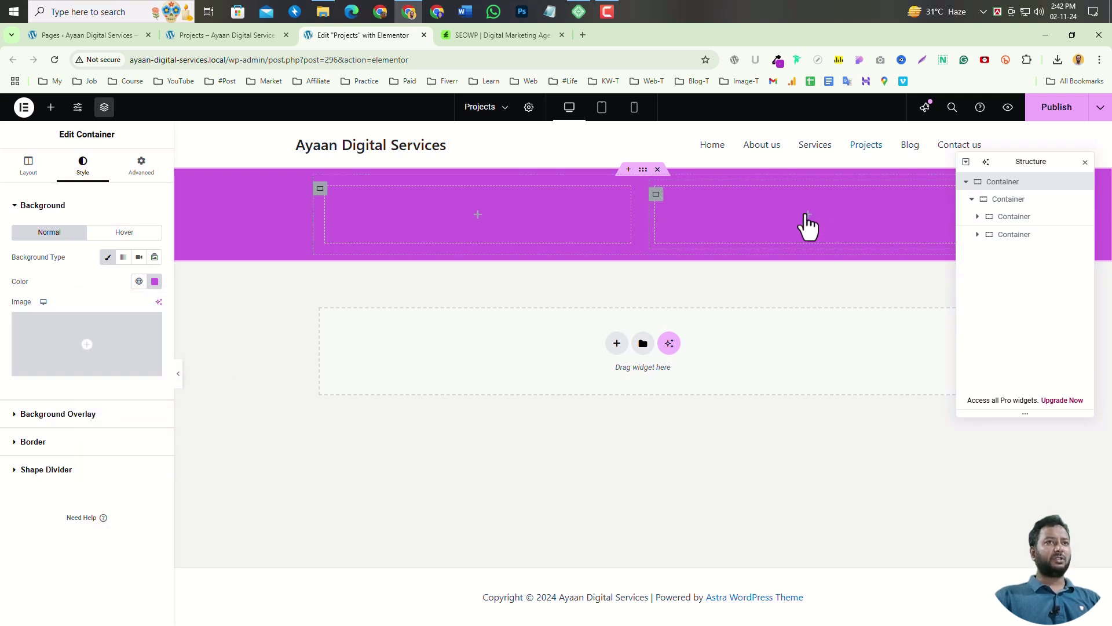
- Check the Case Studies banner on the SEOWP demo and add an Image widget to the second column in Elementor
click(500, 36)
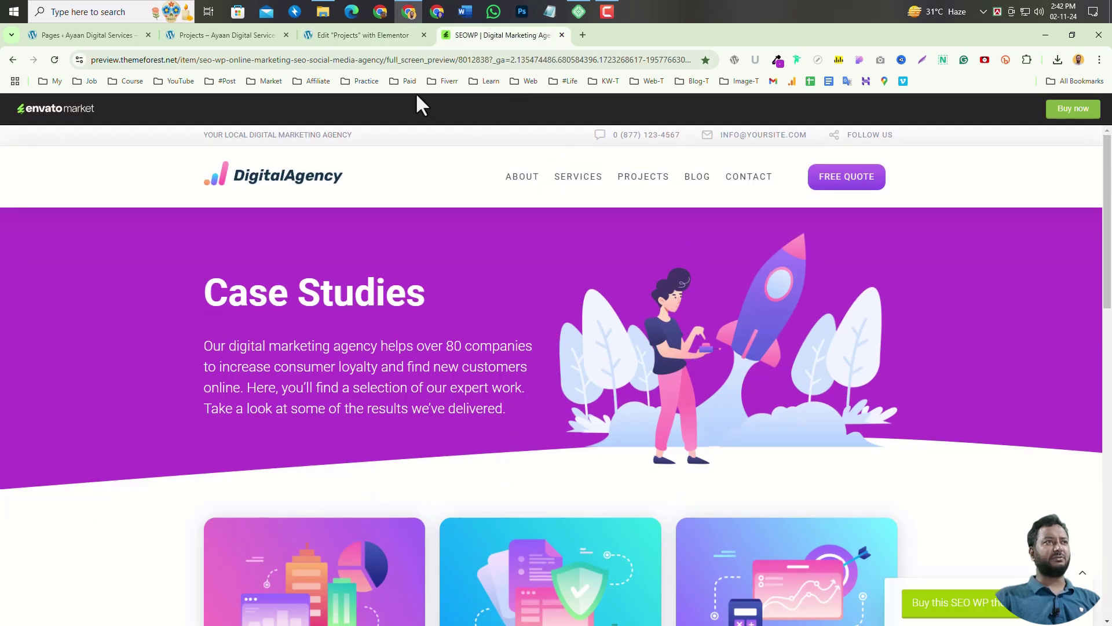
click(371, 37)
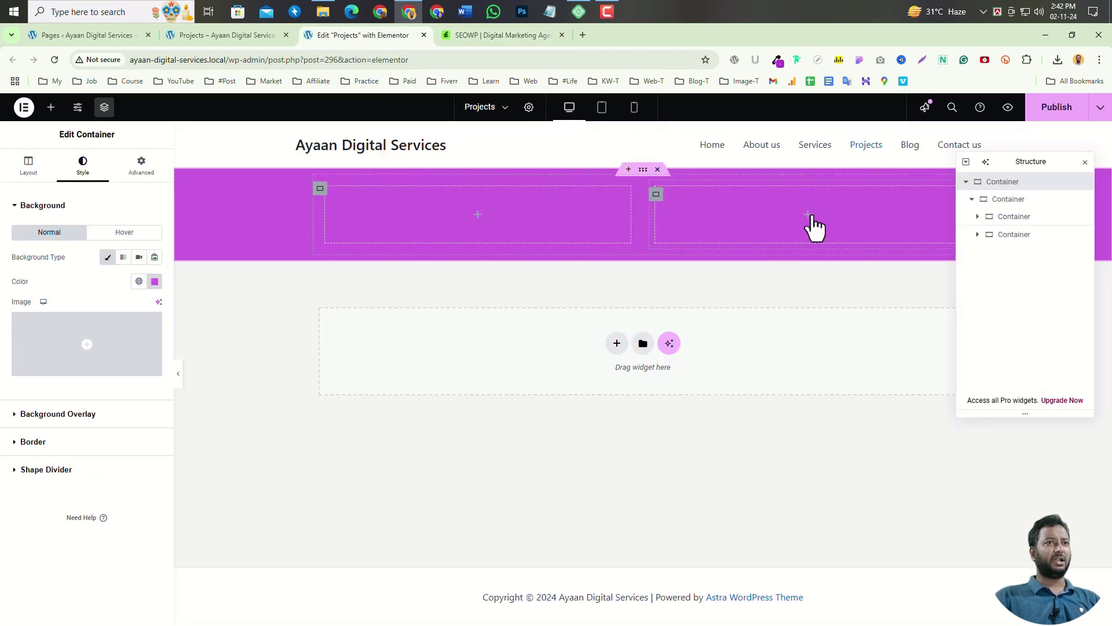
click(811, 215)
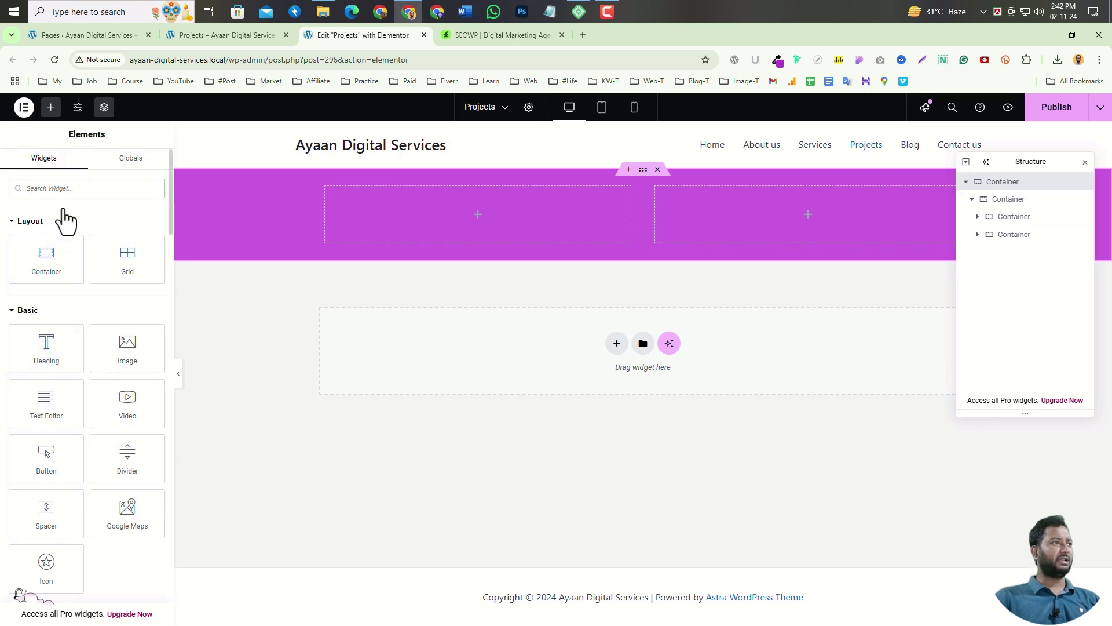
drag(134, 357, 808, 241)
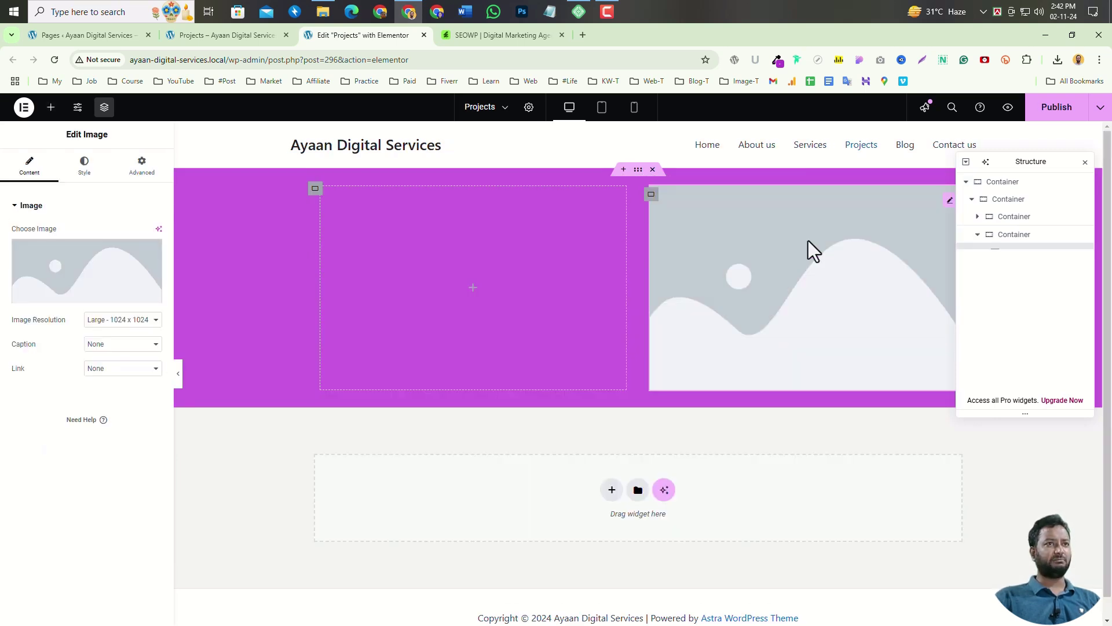
- Upload 45.png from the Sourse File folder on the Website (E:) drive and insert it into the Image widget
click(74, 295)
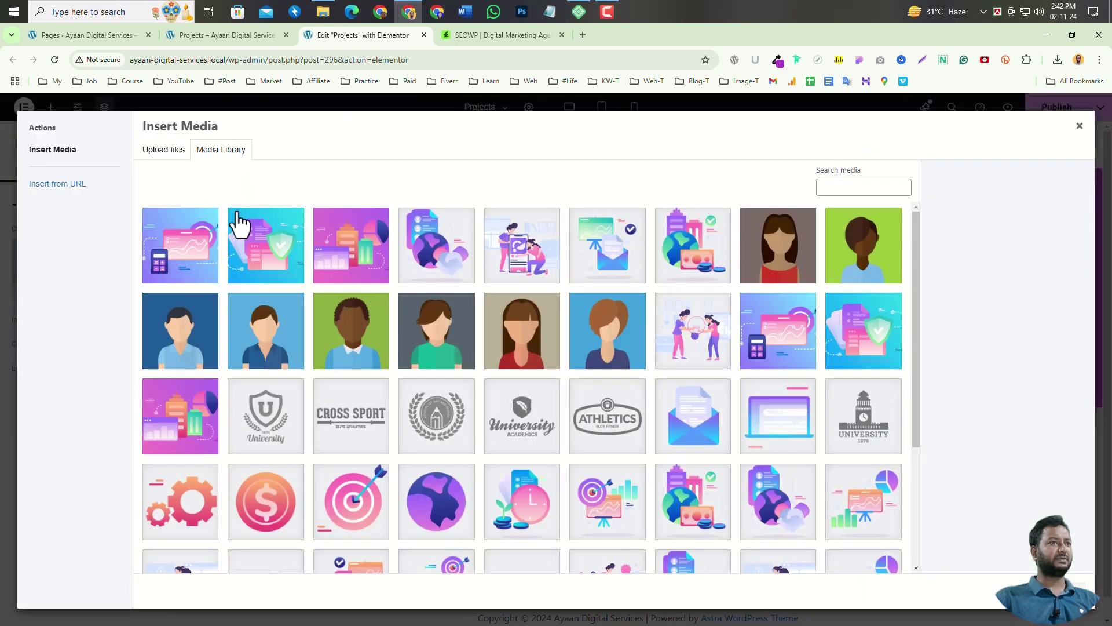
scroll(693, 423, down, 3)
scroll(410, 318, up, 3)
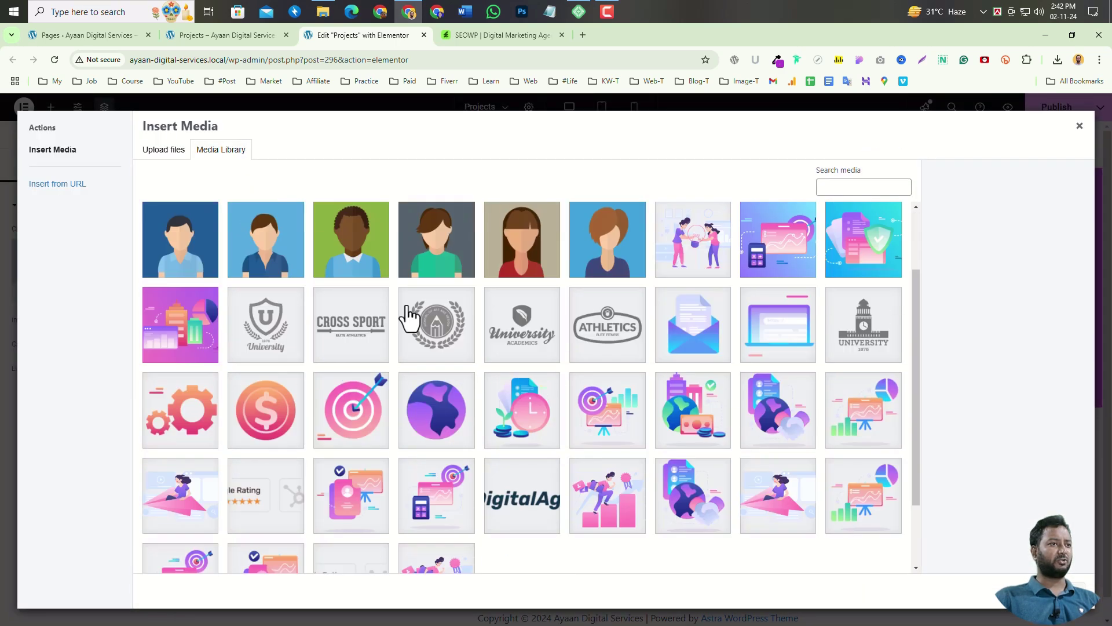
click(163, 151)
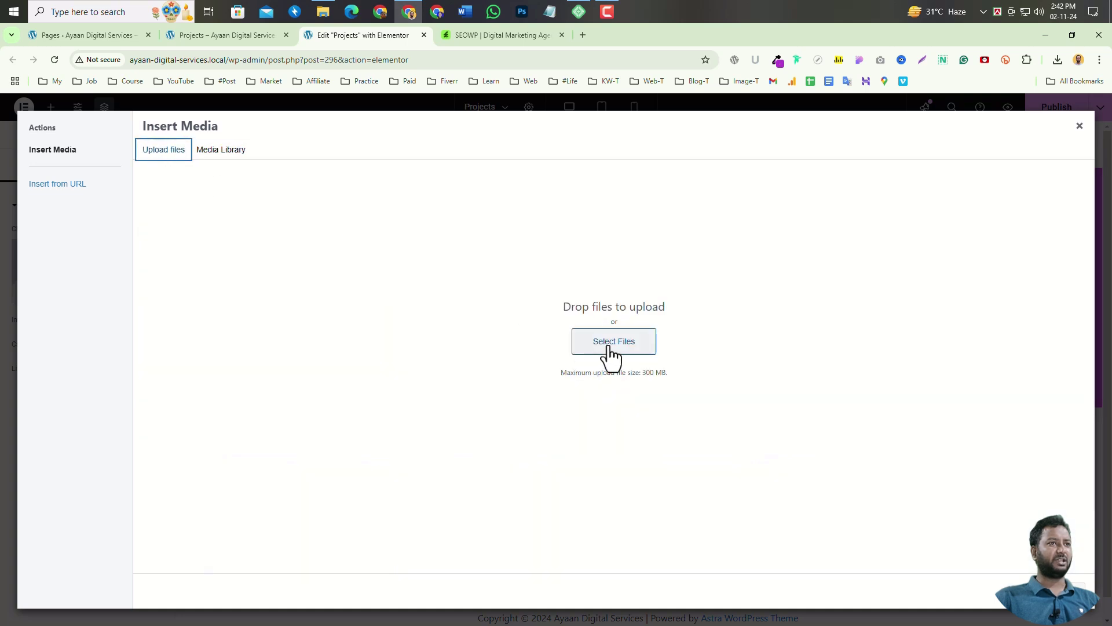
click(610, 347)
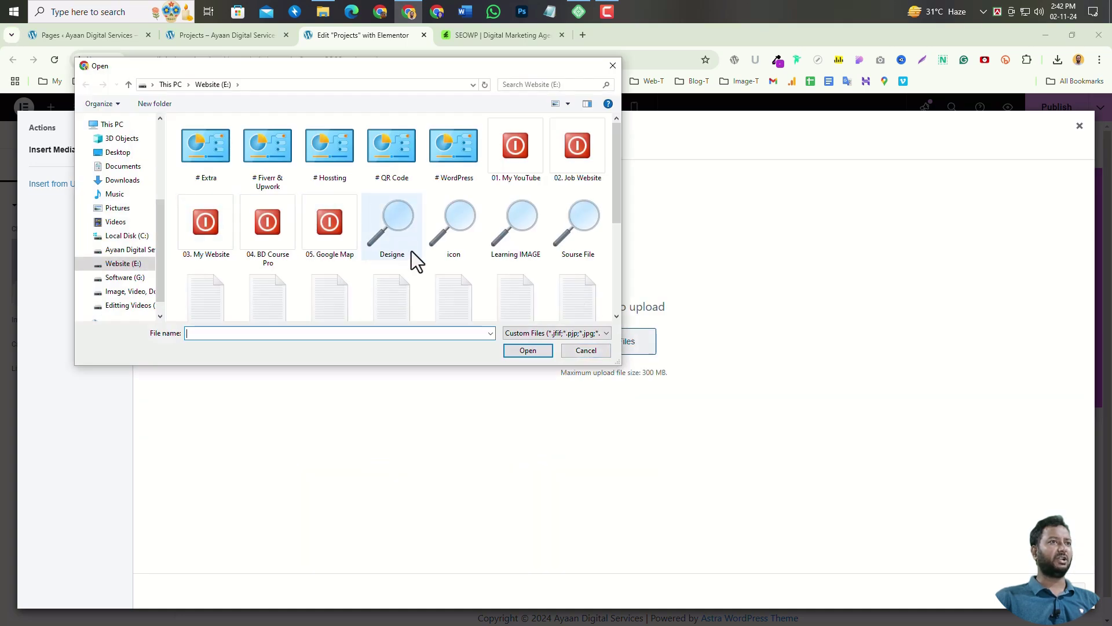
scroll(413, 253, down, 2)
scroll(421, 260, up, 2)
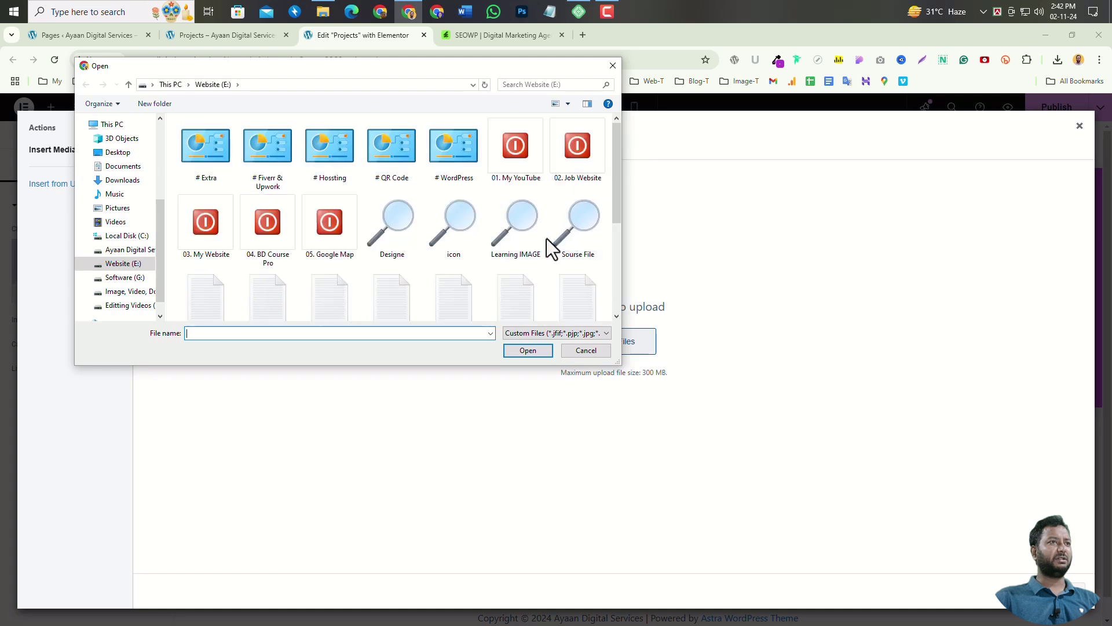
double_click(556, 235)
scroll(440, 261, down, 4)
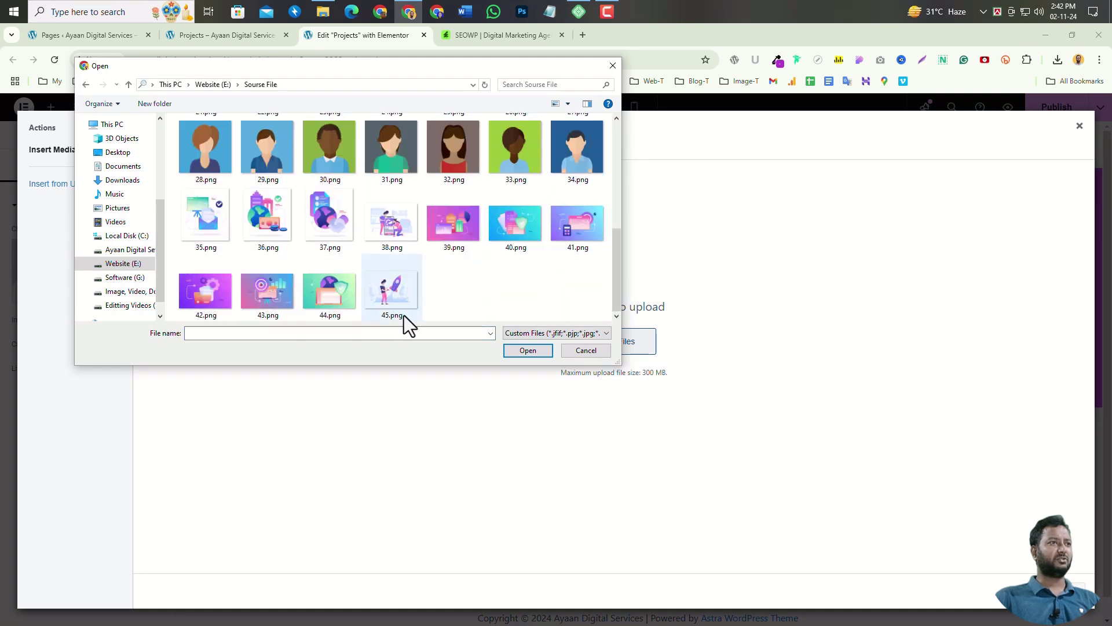
click(398, 296)
click(528, 350)
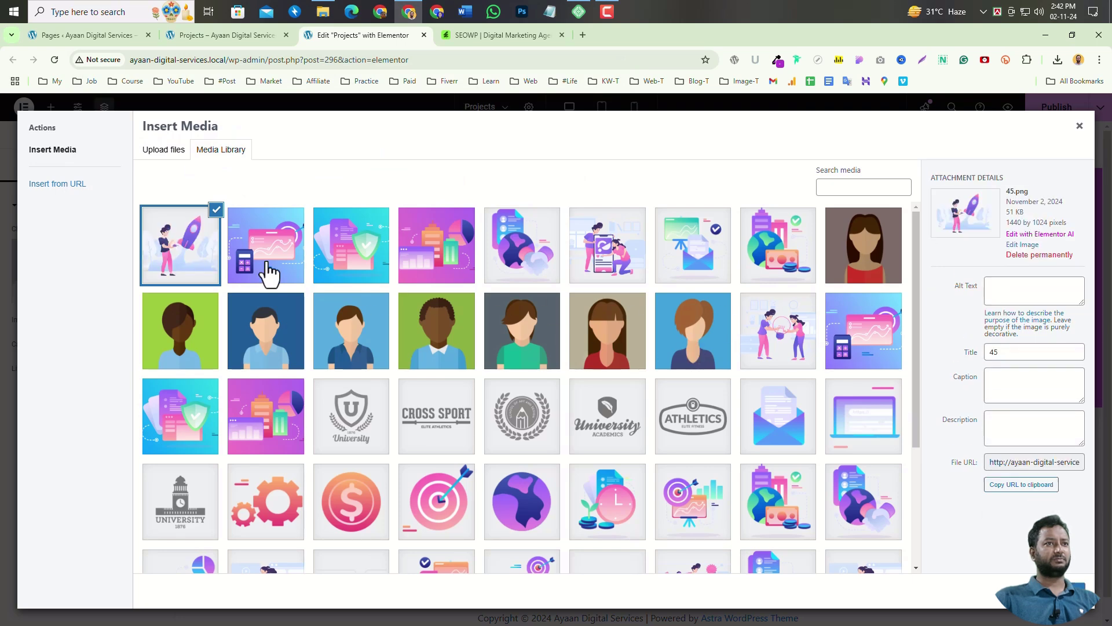
click(1051, 591)
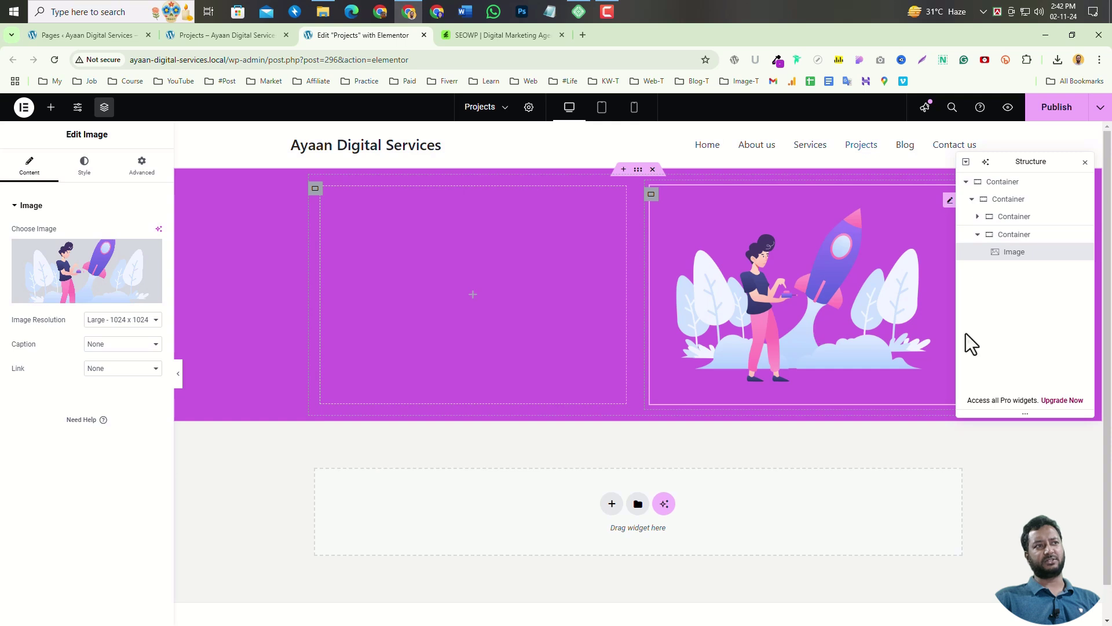
- Add a Heading widget to the first column and replace its title with "Case Studies", copied from the SEOWP demo
click(473, 294)
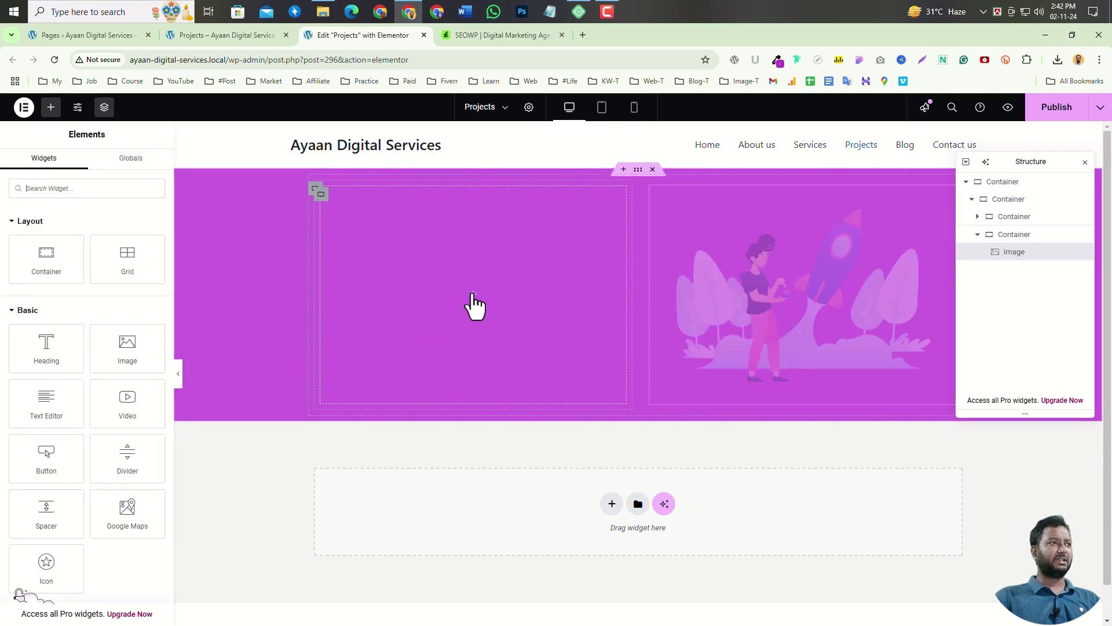
drag(46, 336, 457, 297)
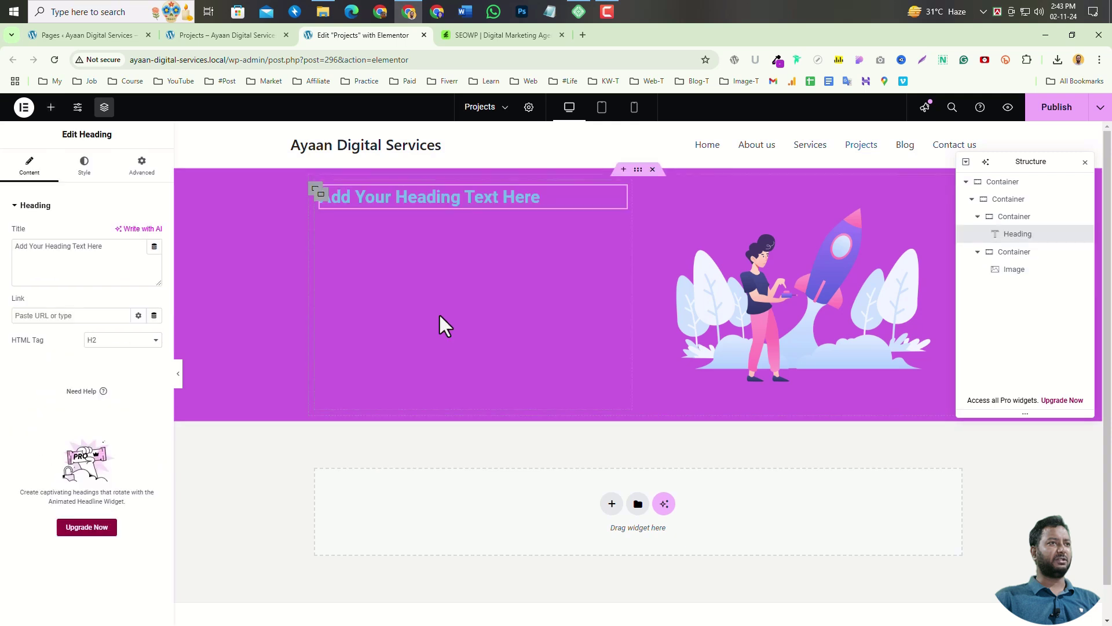
click(489, 36)
drag(424, 299, 208, 304)
key(ctrl+c)
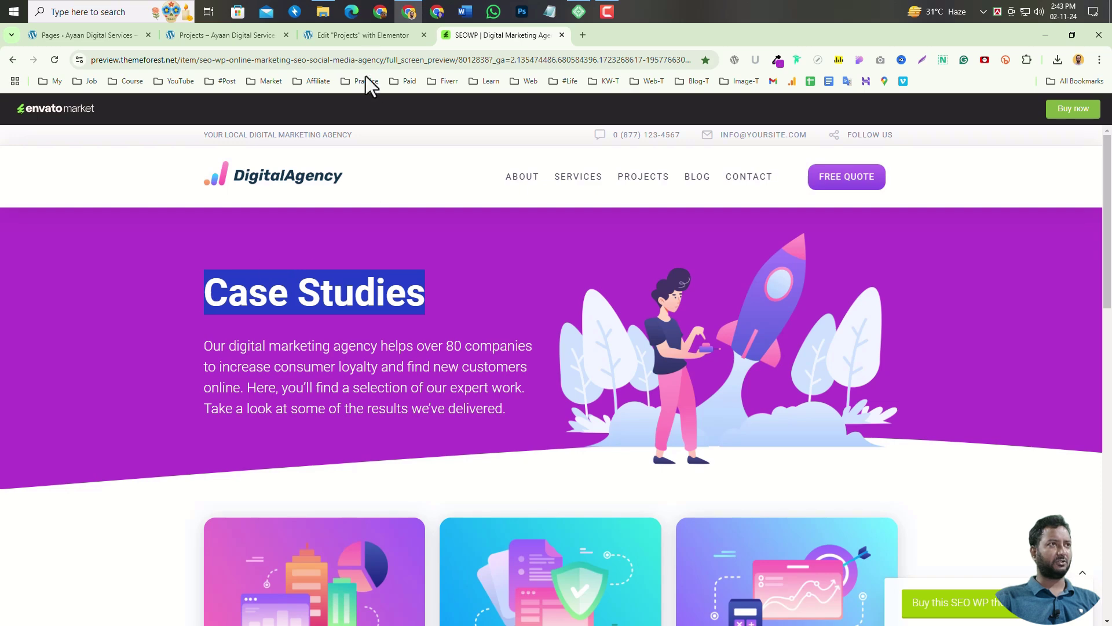
click(373, 37)
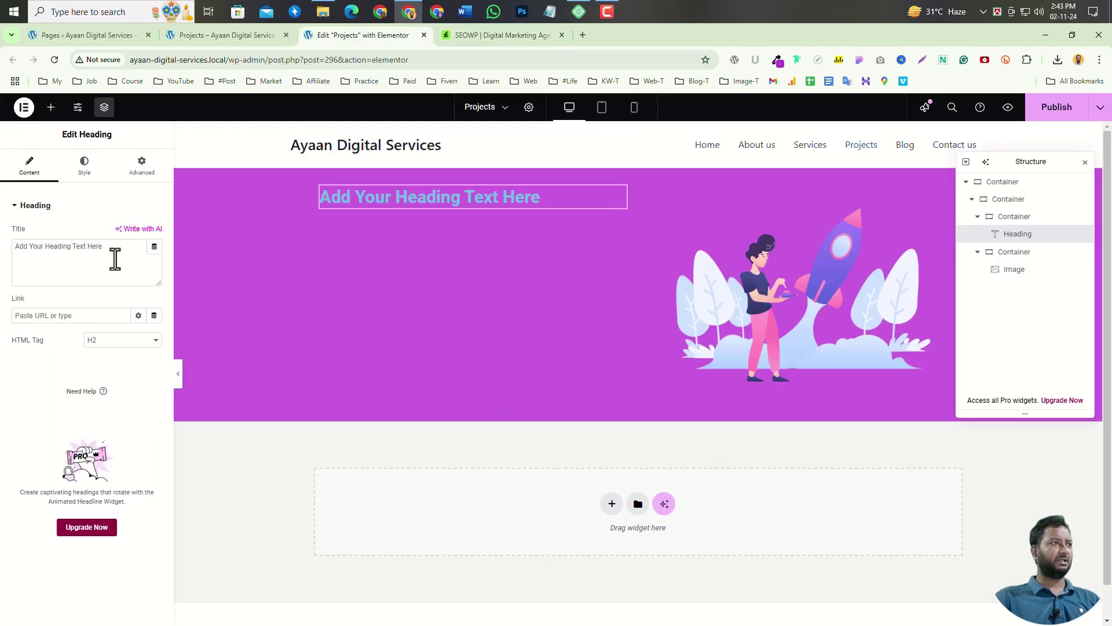
drag(115, 260, 2, 249)
key(ctrl+v)
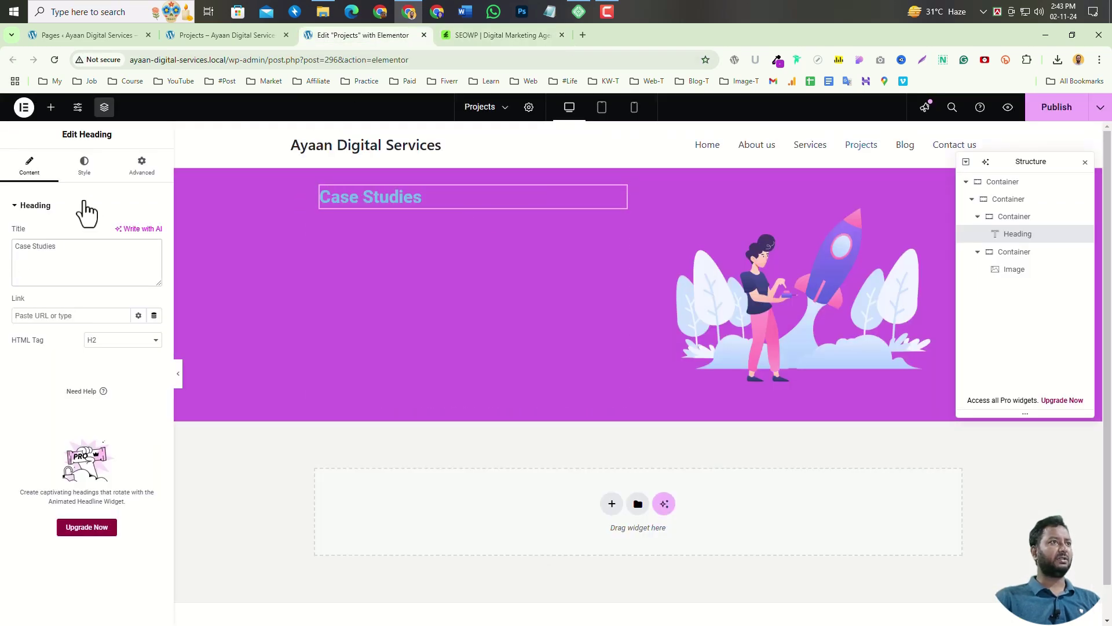
- Check the title on the SEOWP demo and open the font family choices in the Case Studies heading's typography settings
click(84, 178)
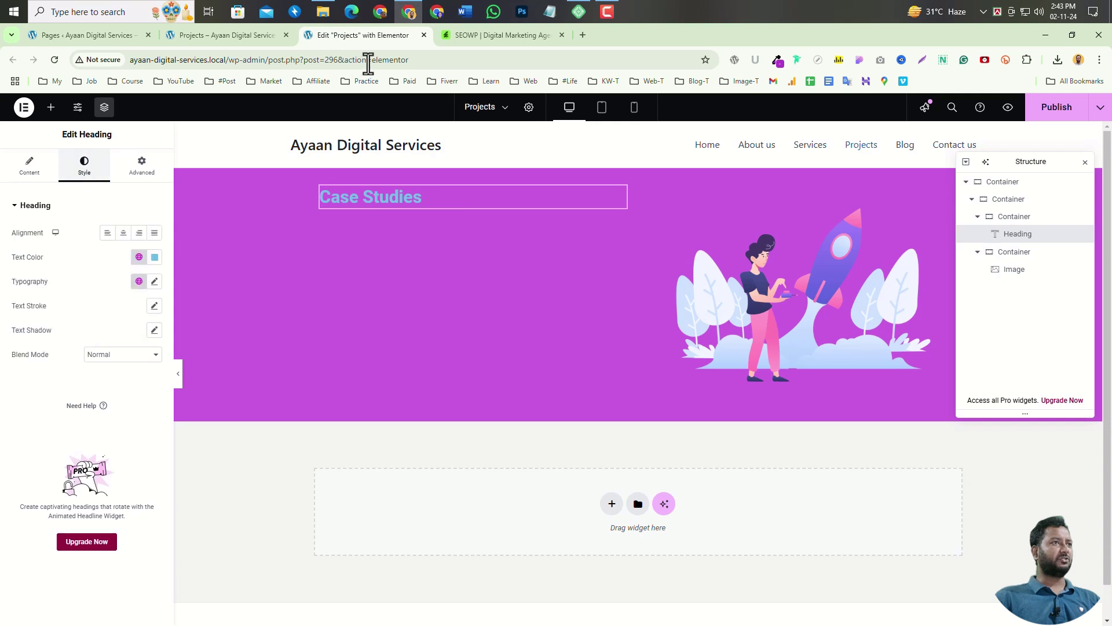
click(470, 36)
click(346, 311)
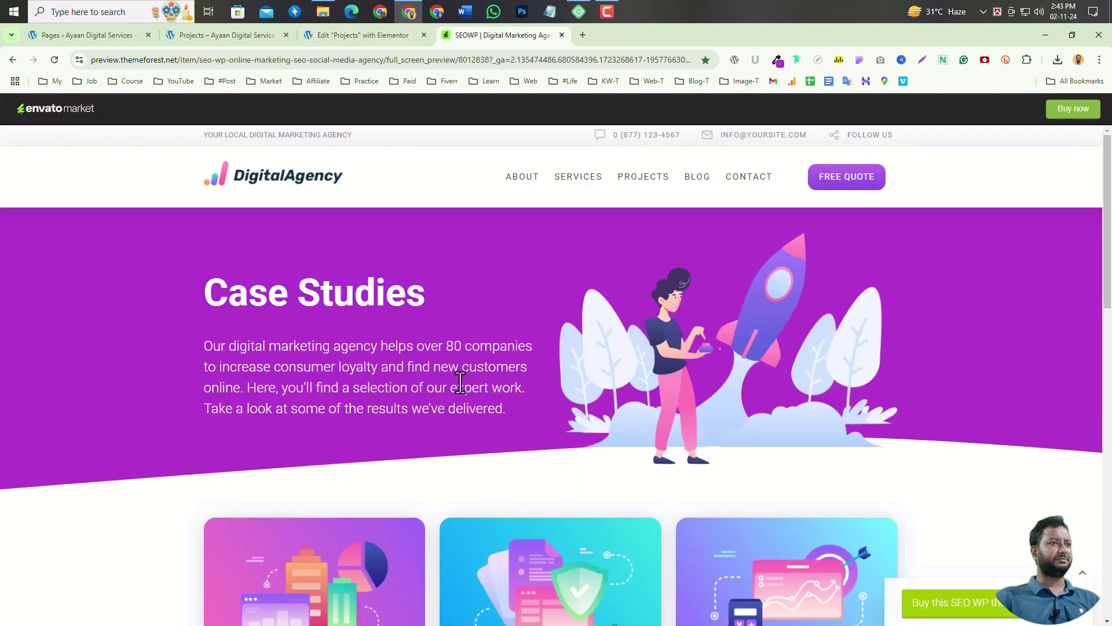
click(361, 37)
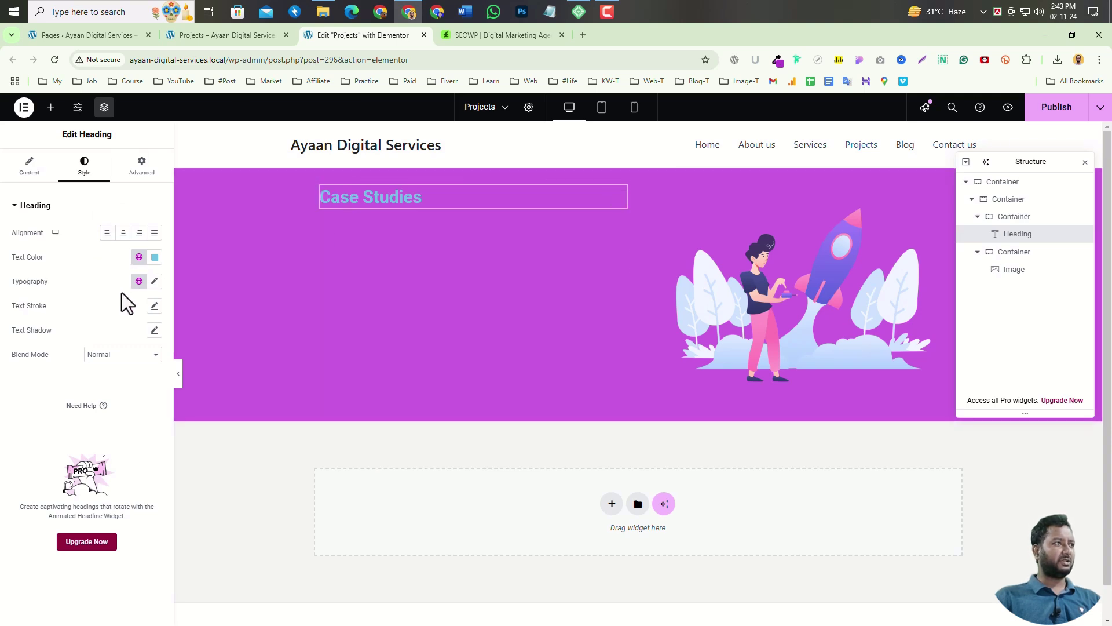
click(153, 282)
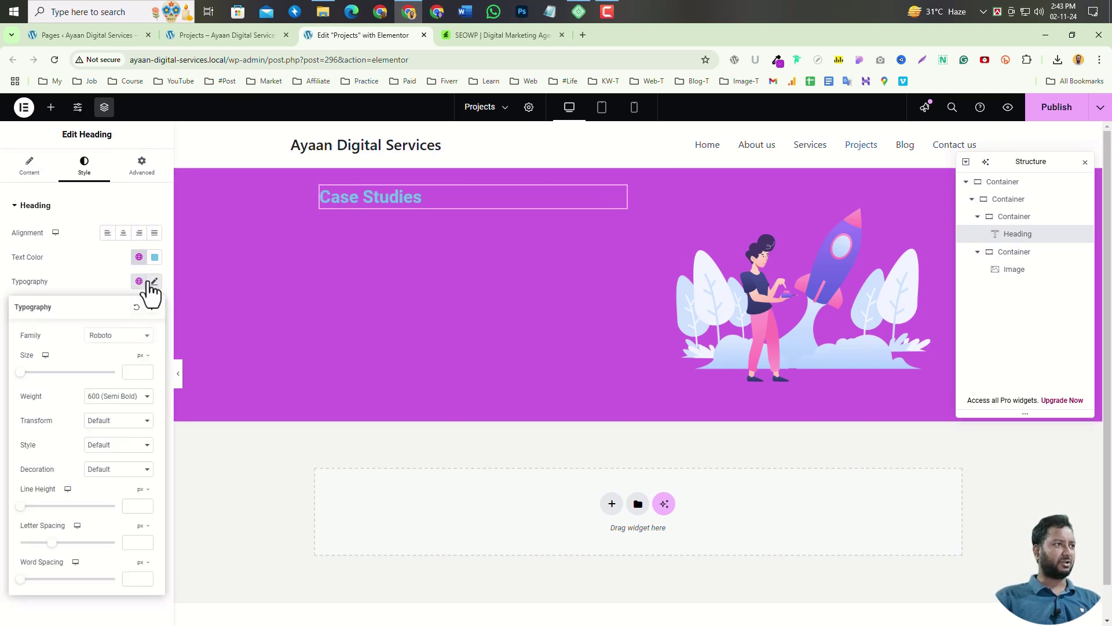
click(116, 337)
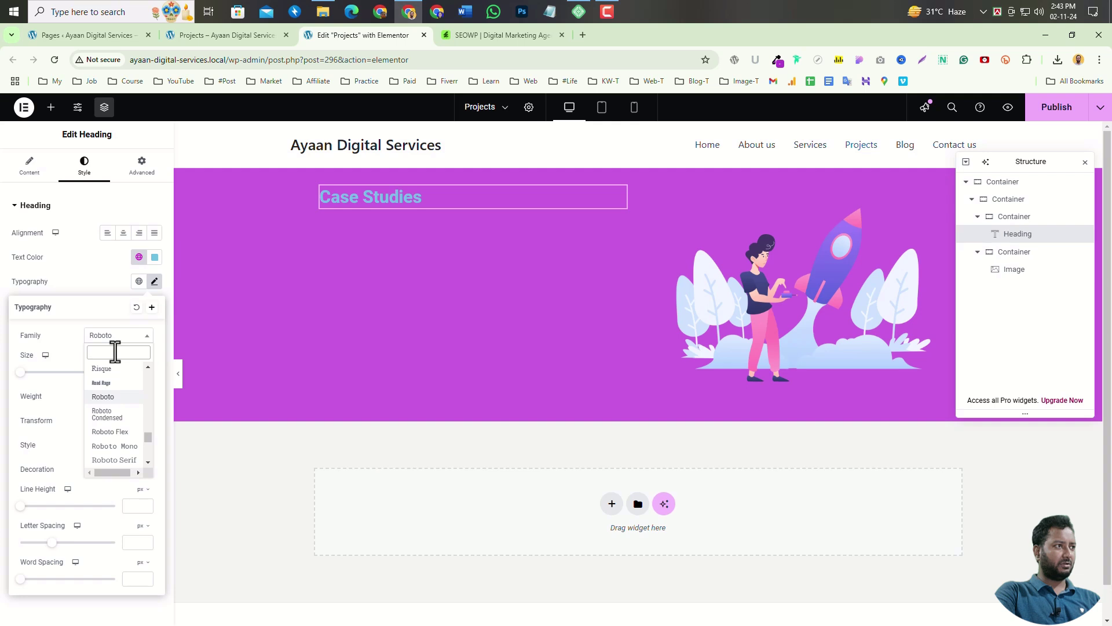
text(mnaro)
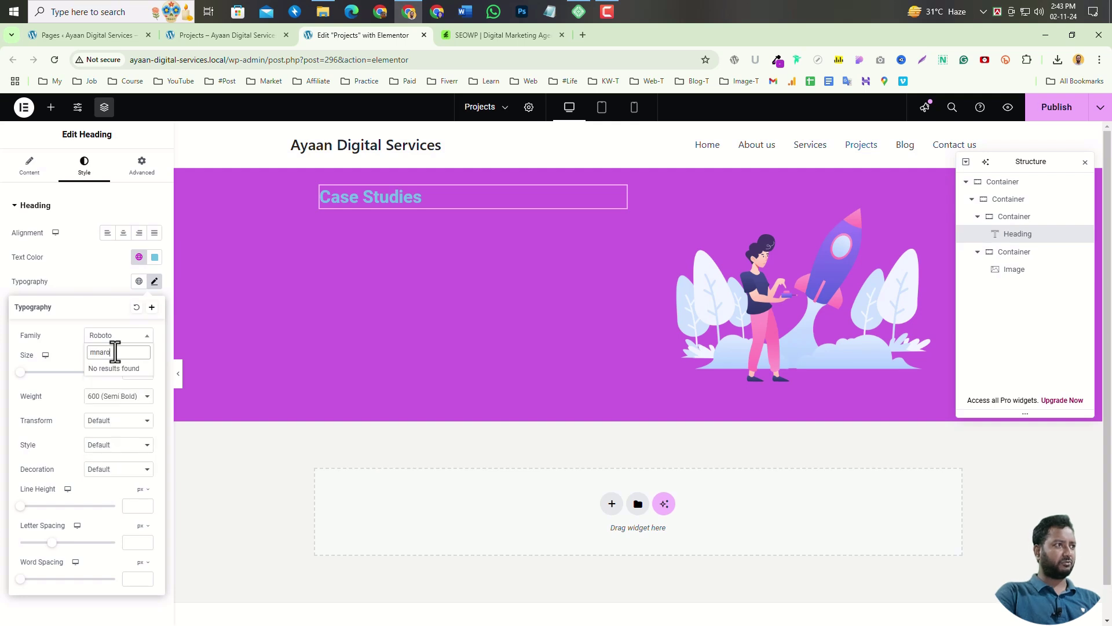
key(BackSpace)
key(BackSpace)
key(BackSpace)
key(BackSpace)
key(BackSpace)
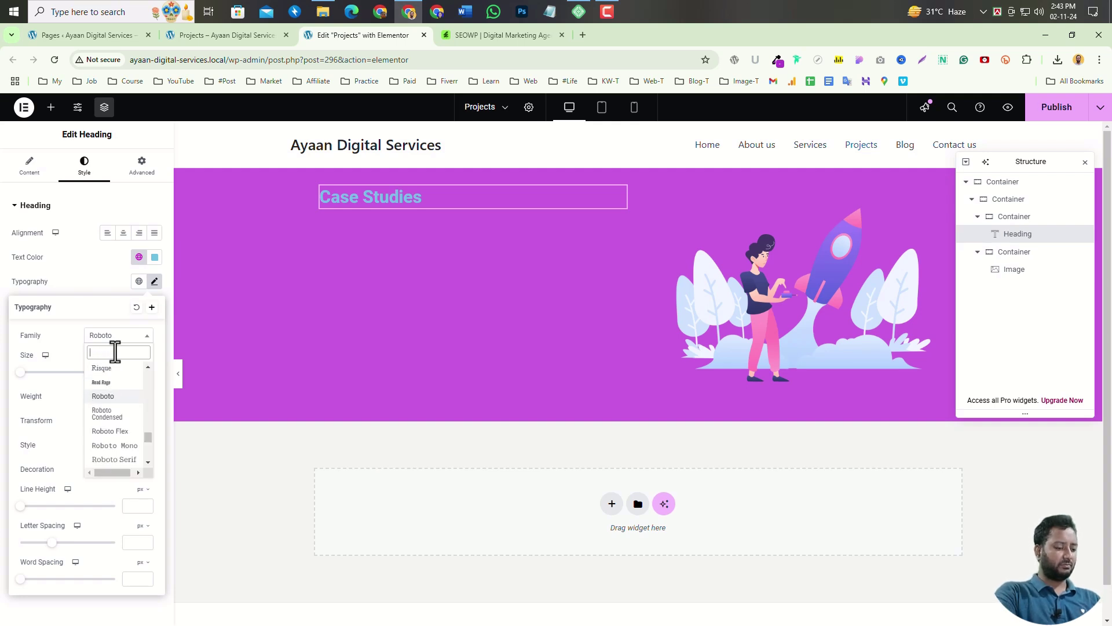
- Set the Case Studies heading's typography to the Manrope font family, size 65 px and weight 700 (Bold)
text(manro)
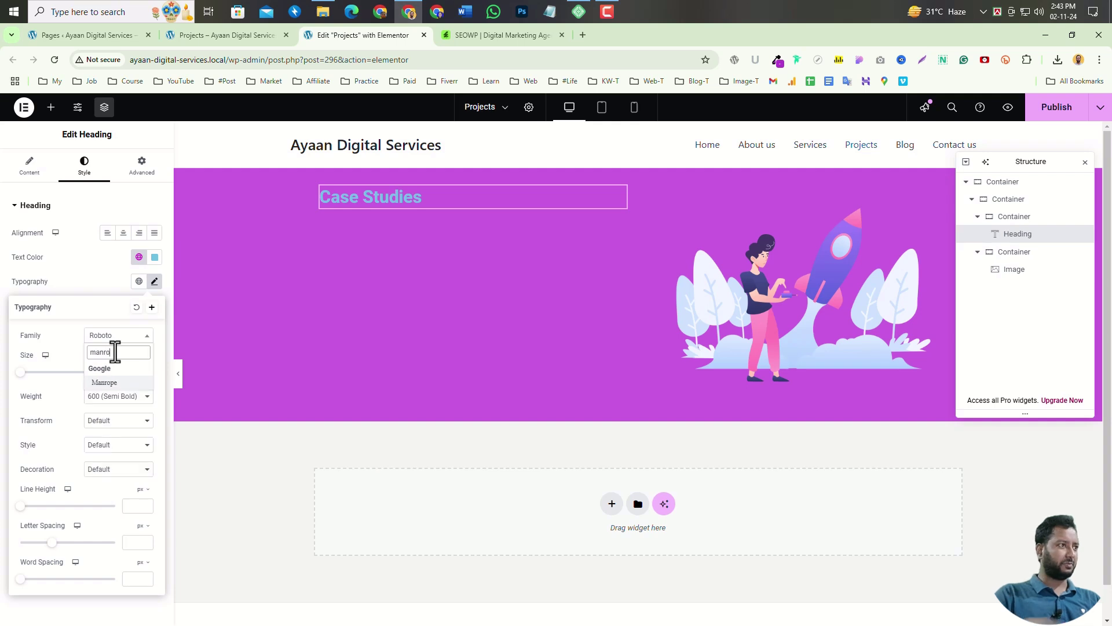
click(111, 385)
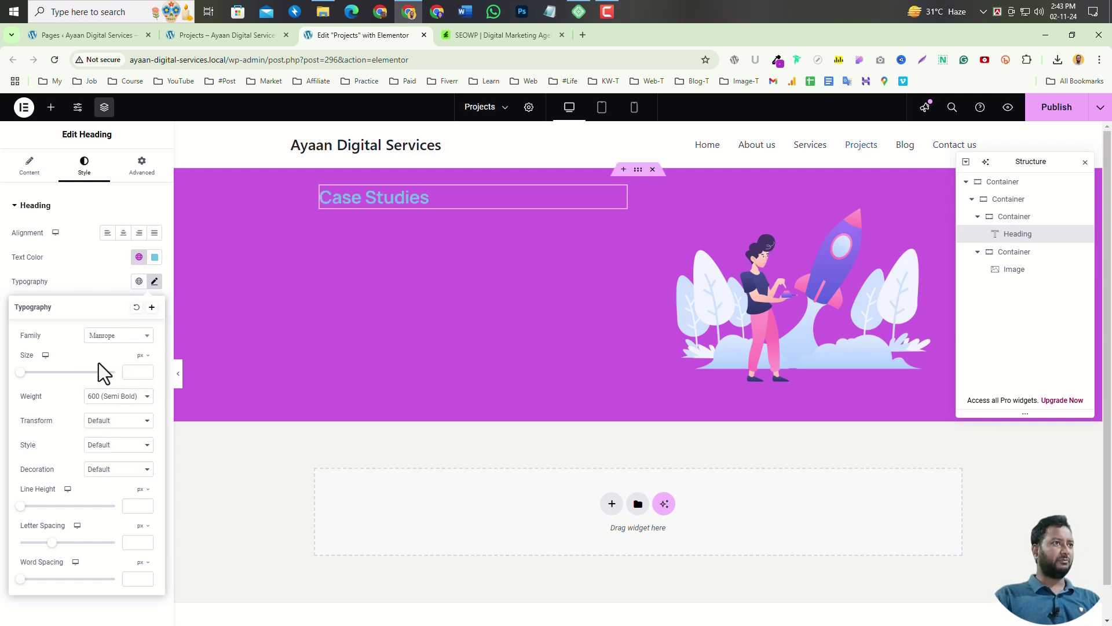
drag(18, 374, 50, 374)
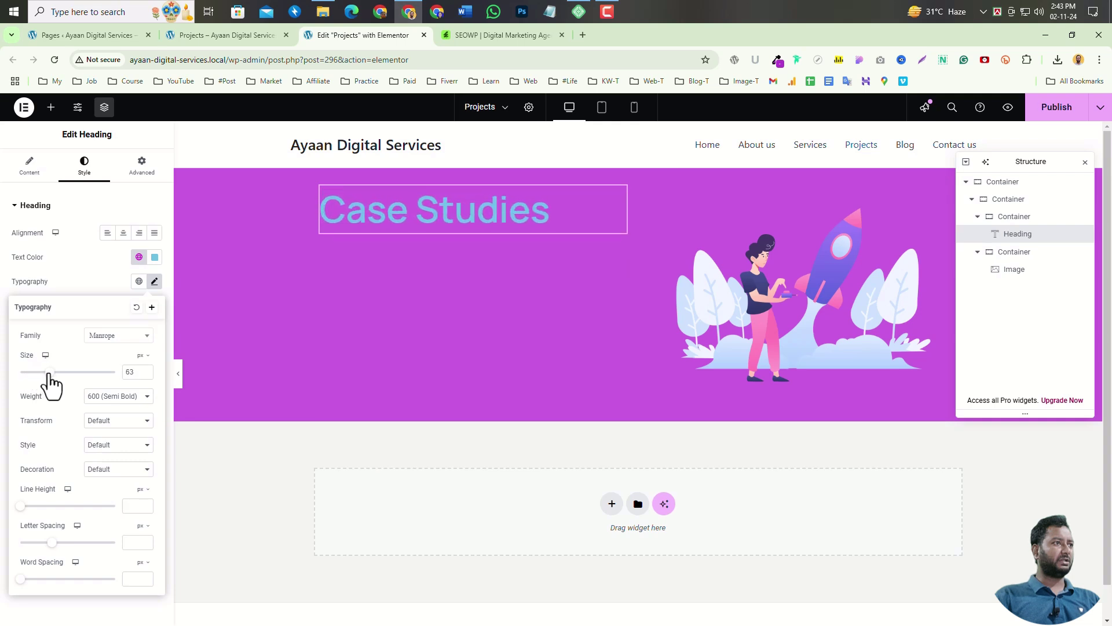
click(146, 369)
click(146, 369)
click(122, 402)
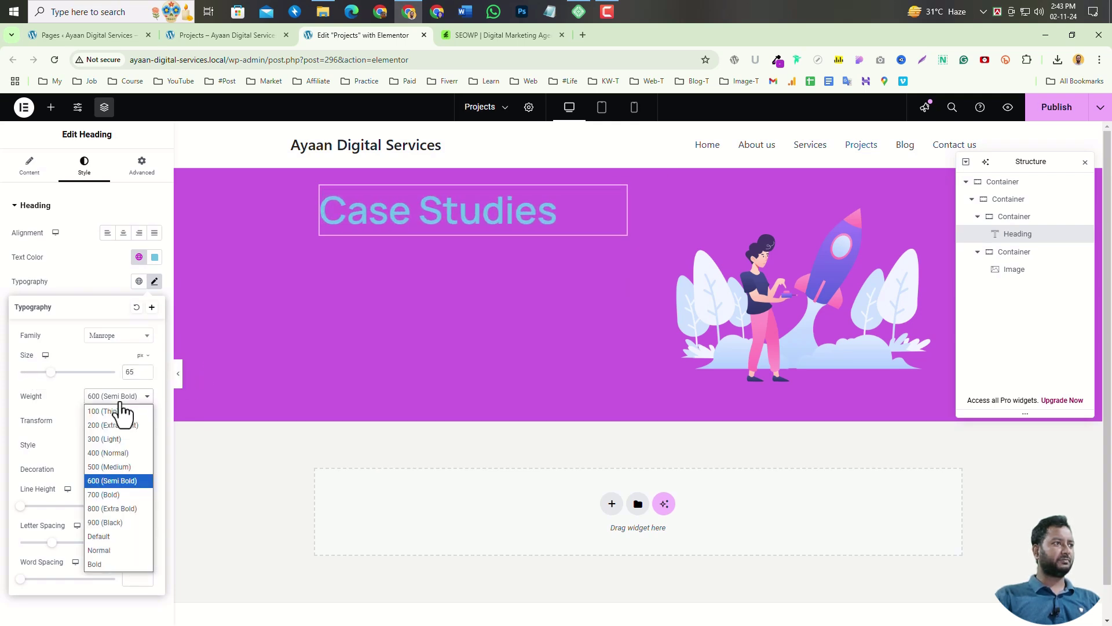
click(115, 496)
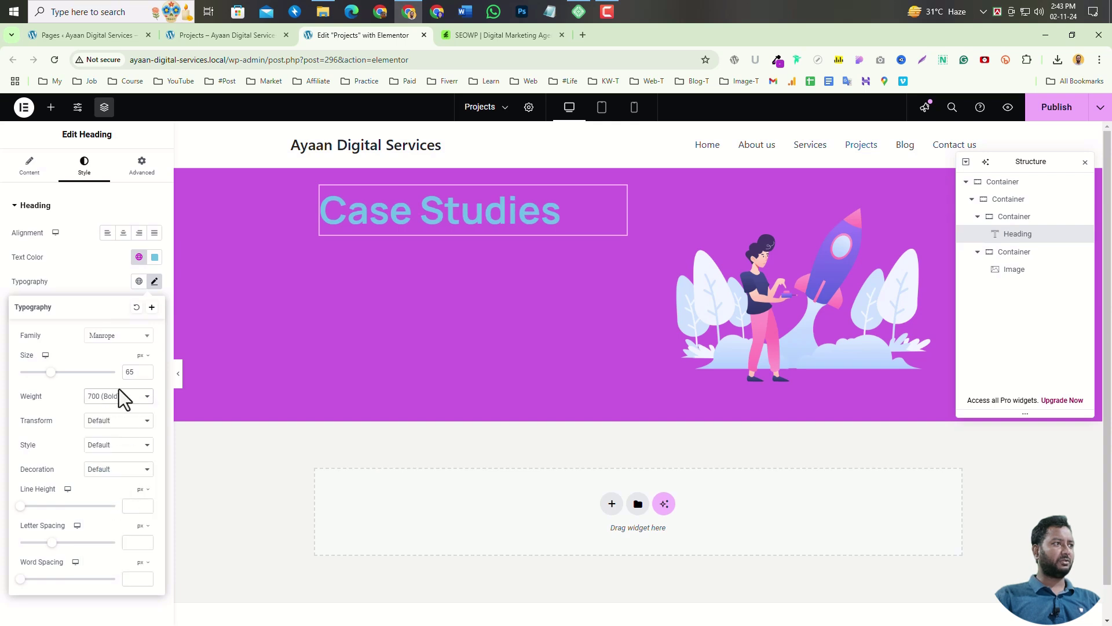
- Set the Case Studies heading's text color to white (#FFFFFF)
click(155, 257)
click(110, 325)
drag(109, 325, 72, 298)
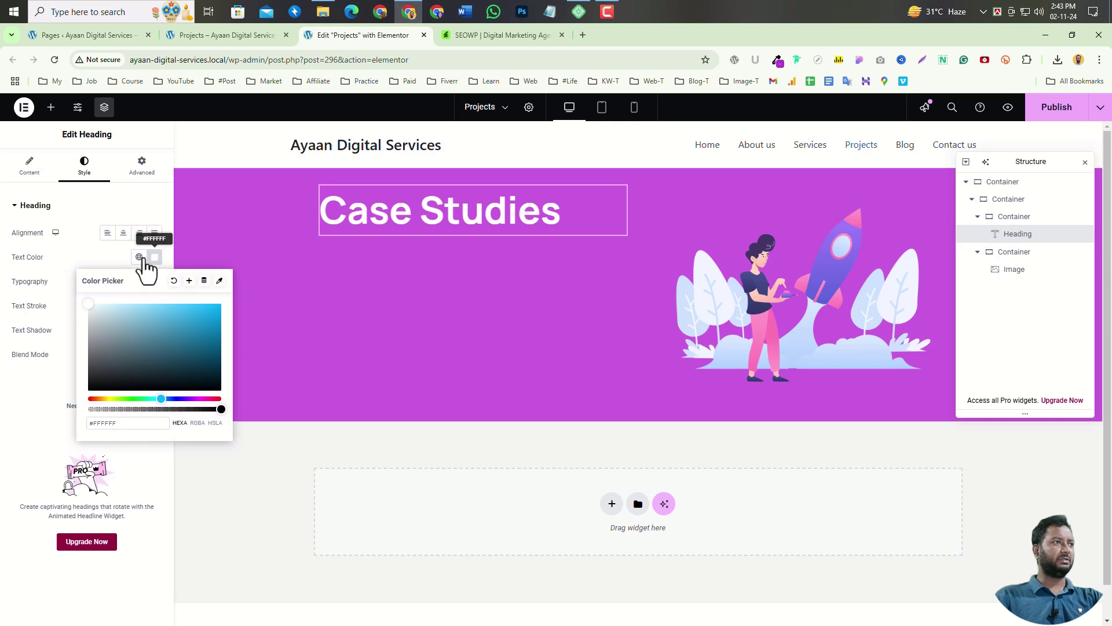
click(104, 256)
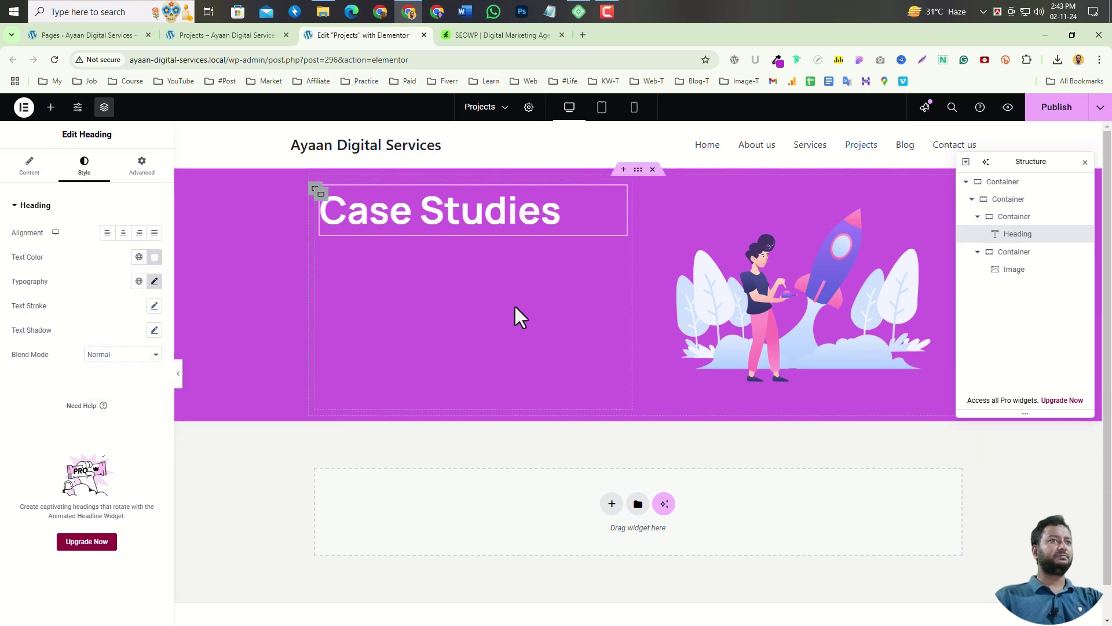
click(131, 177)
click(76, 174)
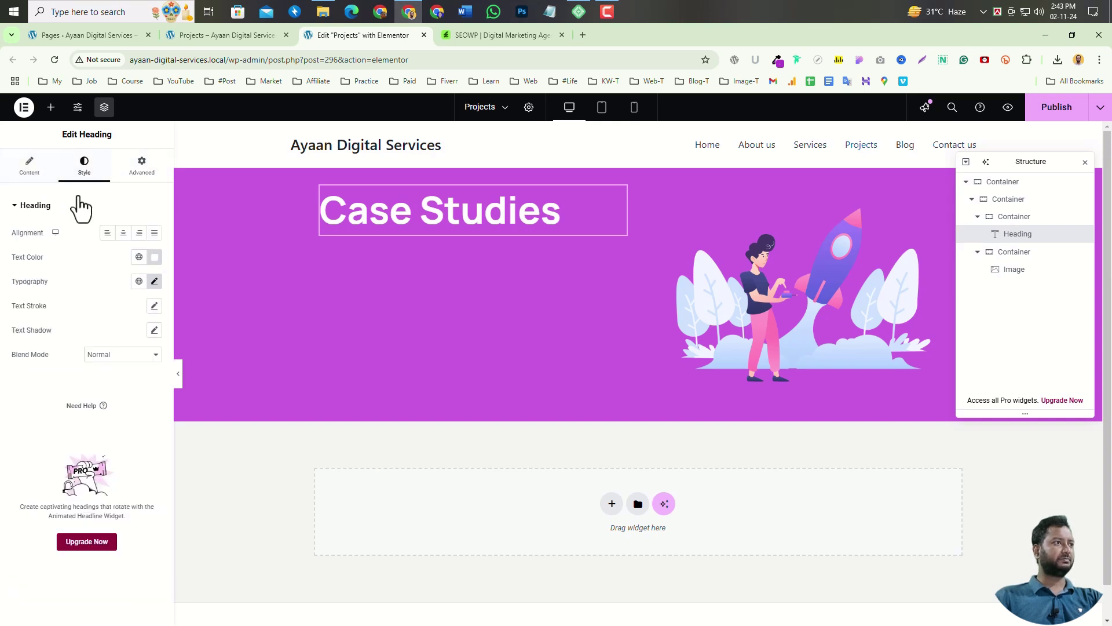
click(34, 171)
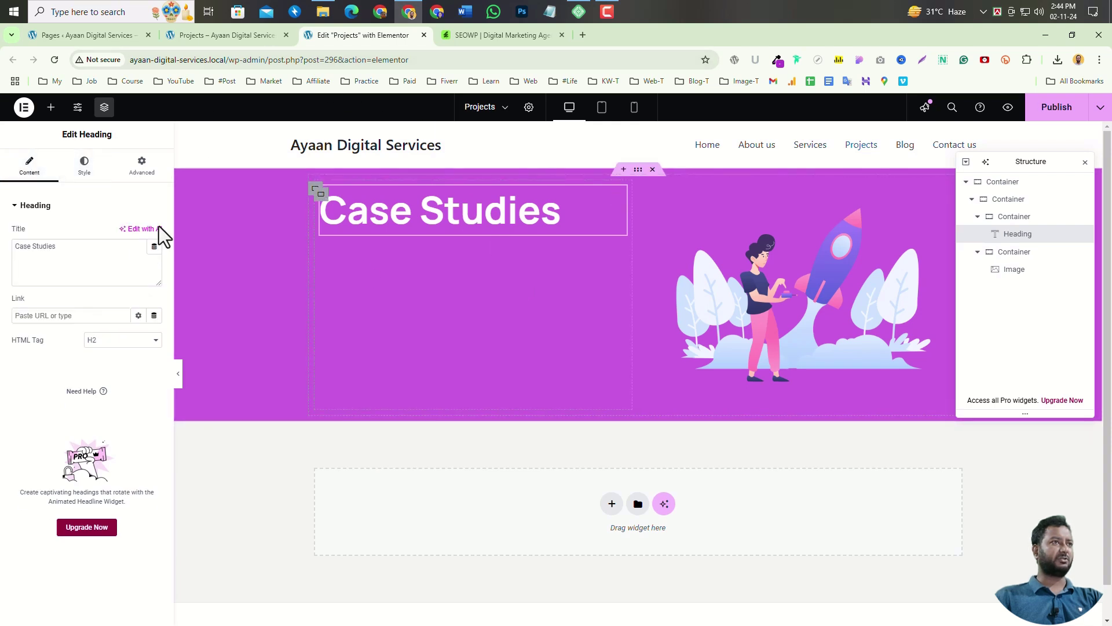
- Add a Text Editor widget below the Case Studies heading and replace its placeholder text with the banner paragraph copied from the SEOWP demo
click(50, 113)
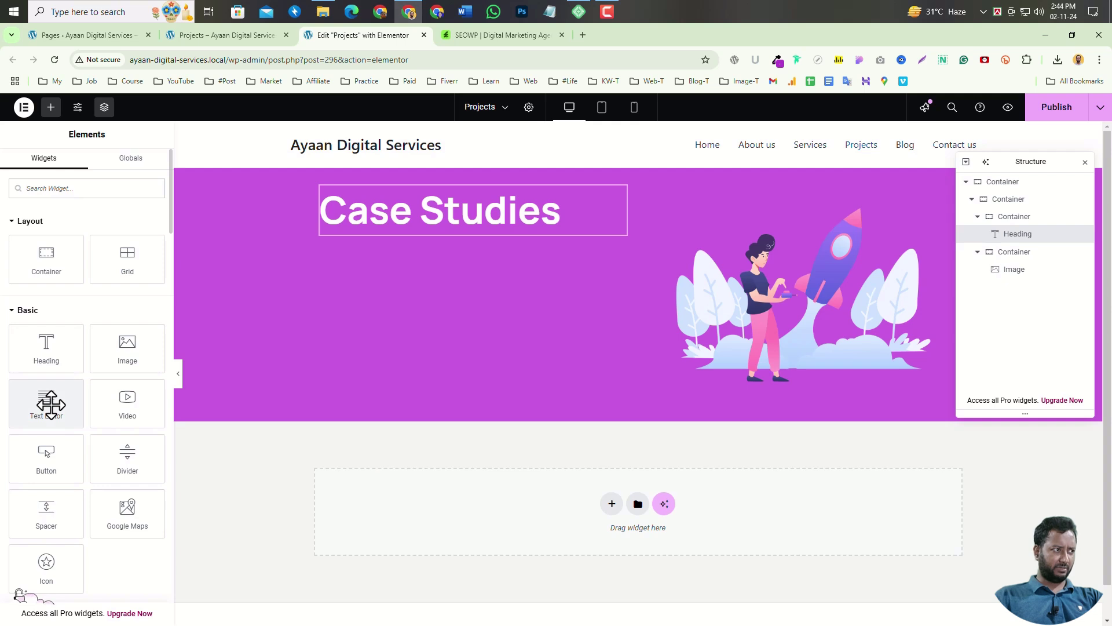
drag(49, 403, 470, 230)
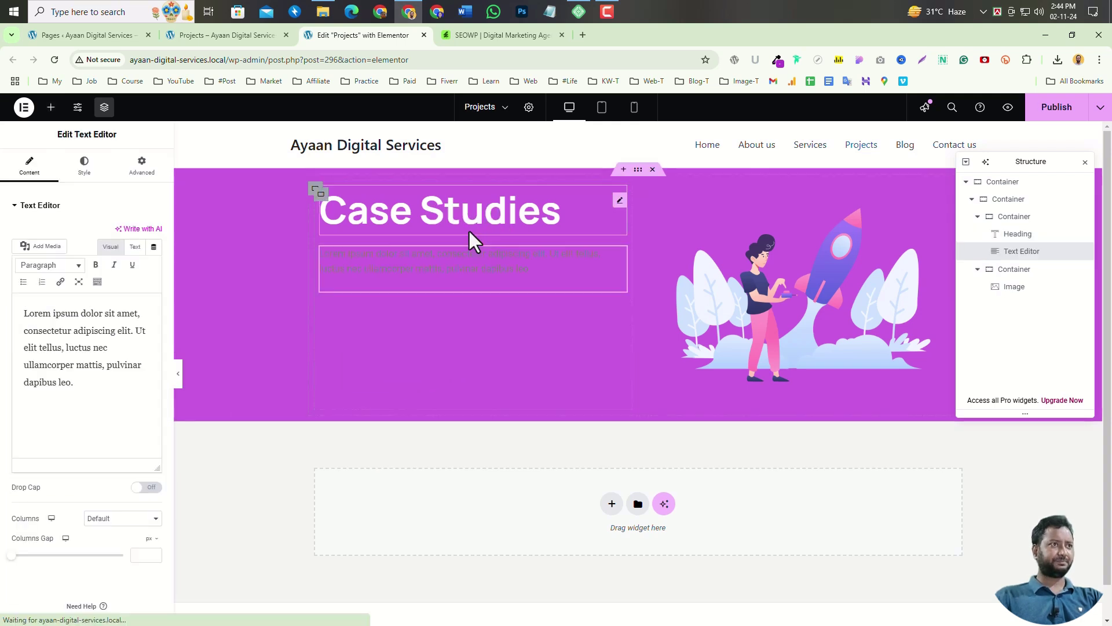
click(486, 35)
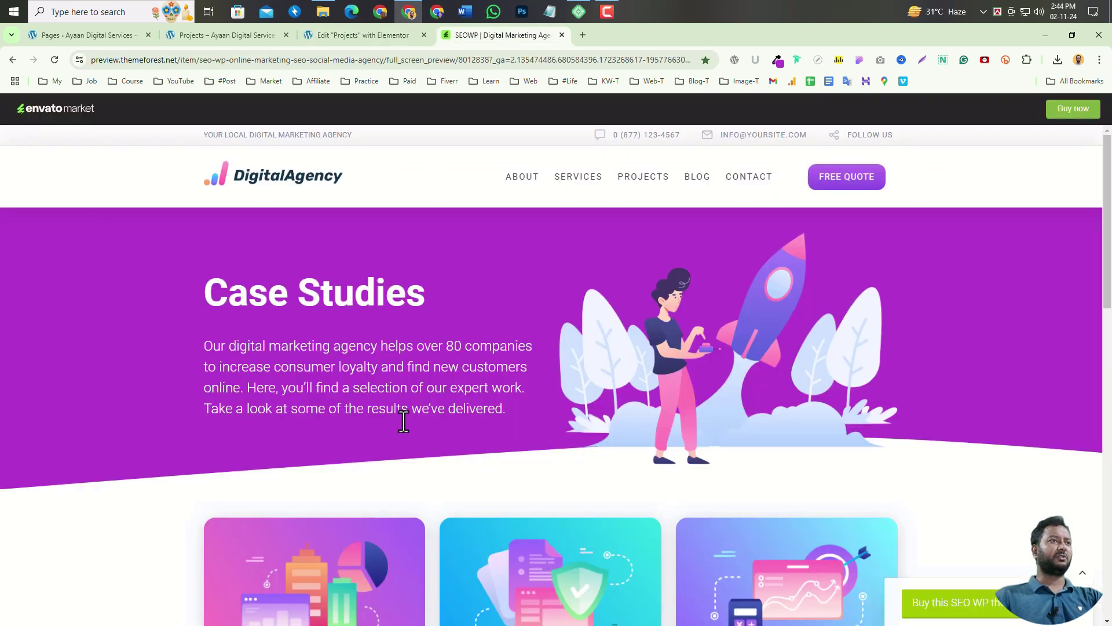
drag(508, 413, 206, 352)
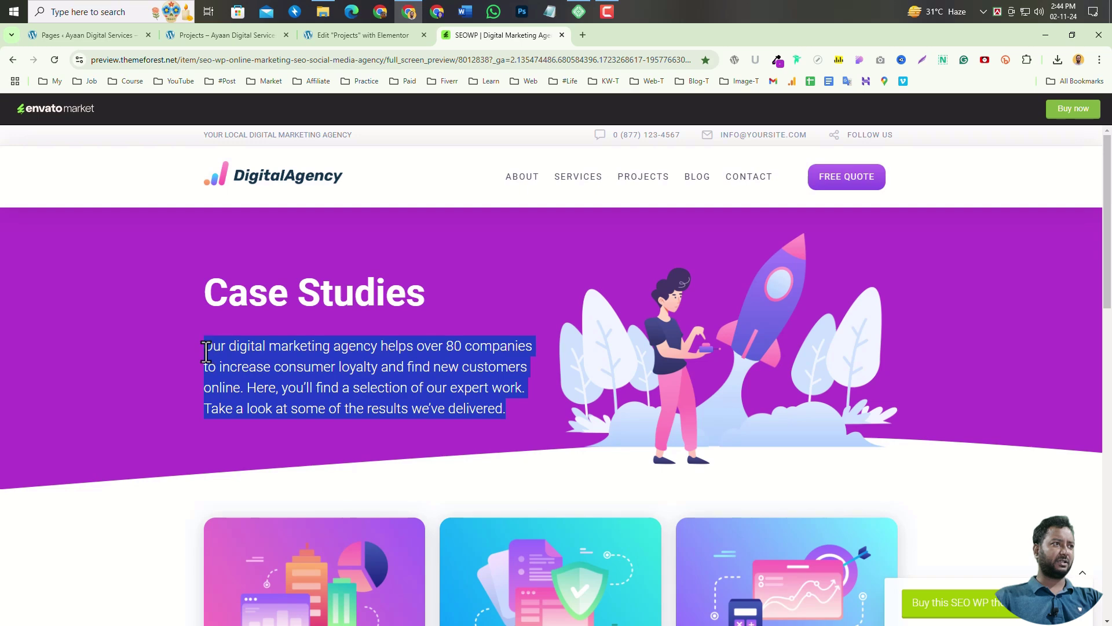
right_click(240, 354)
click(278, 370)
click(362, 34)
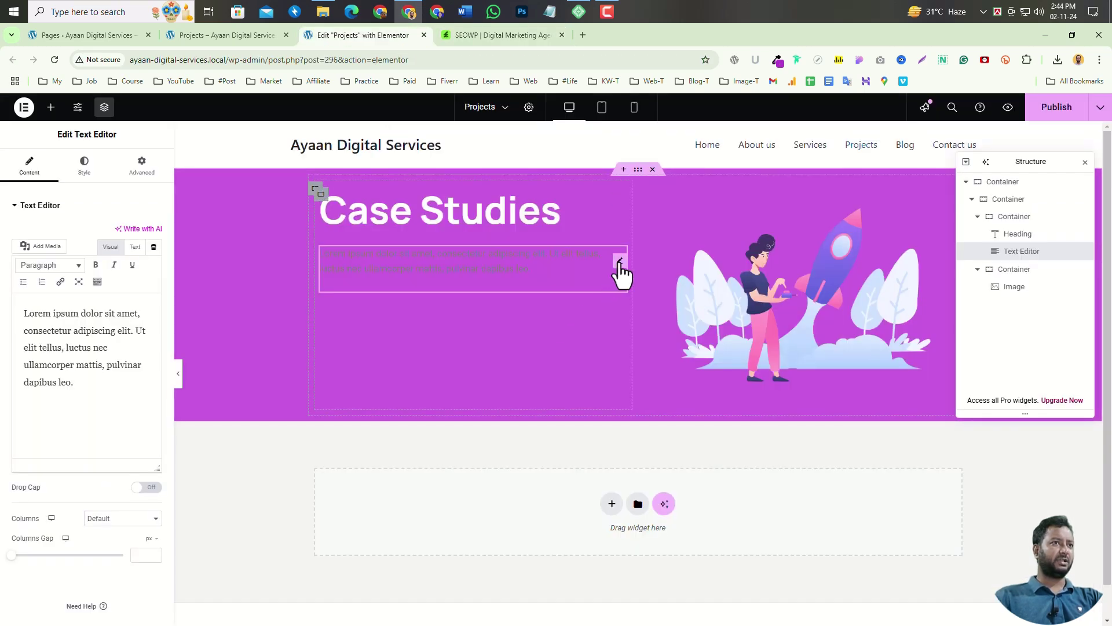
drag(78, 389, 1, 310)
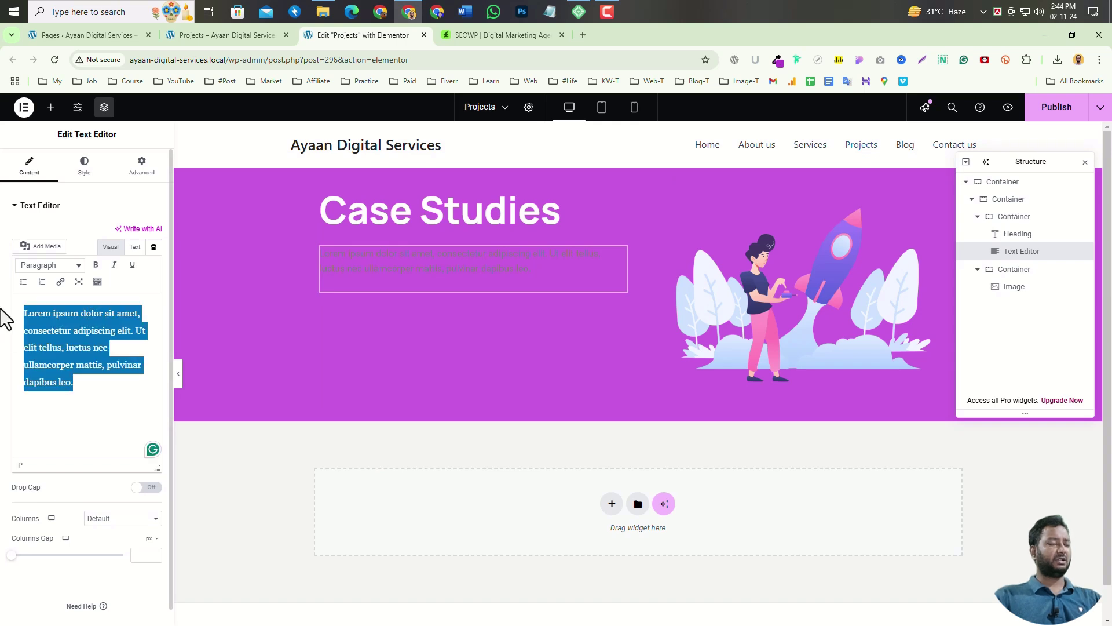
key(BackSpace)
key(ctrl+v)
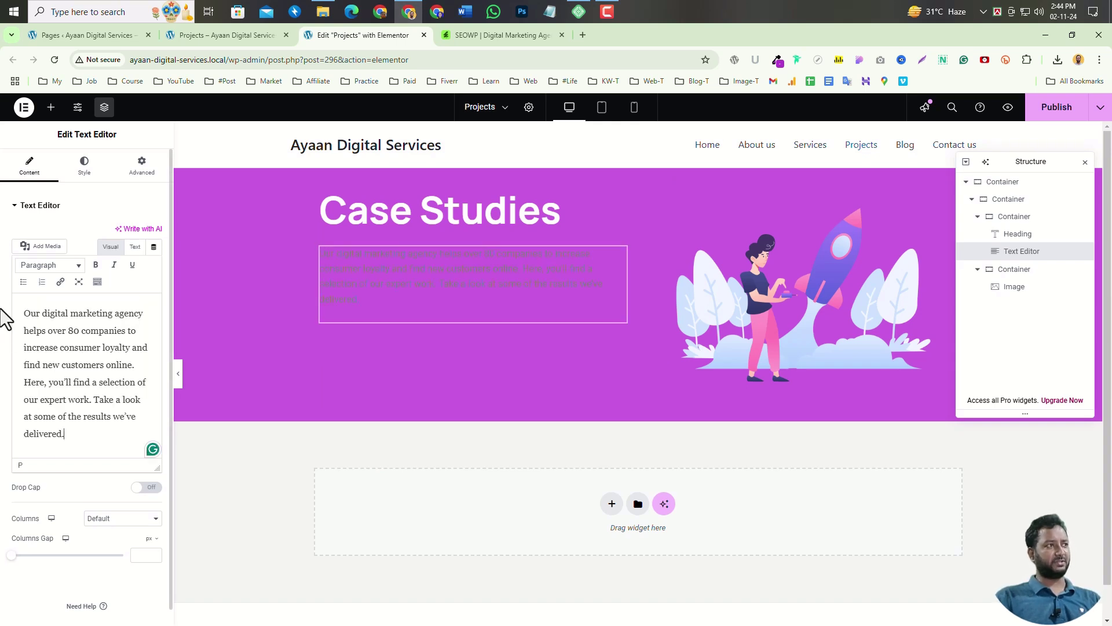
- Set the banner paragraph's text color to white
click(84, 171)
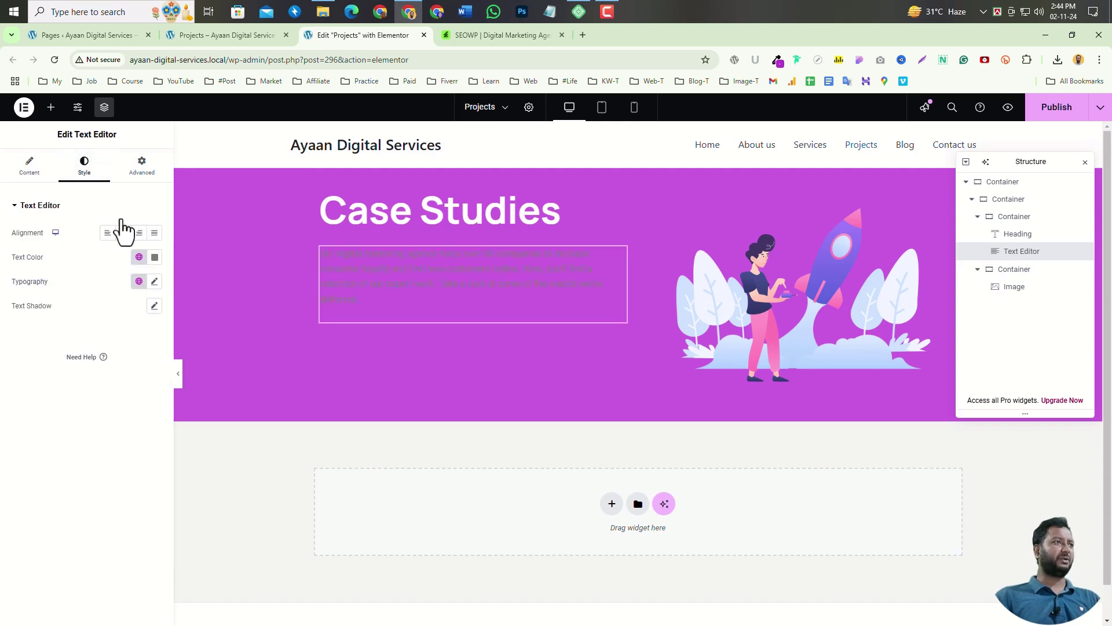
click(155, 256)
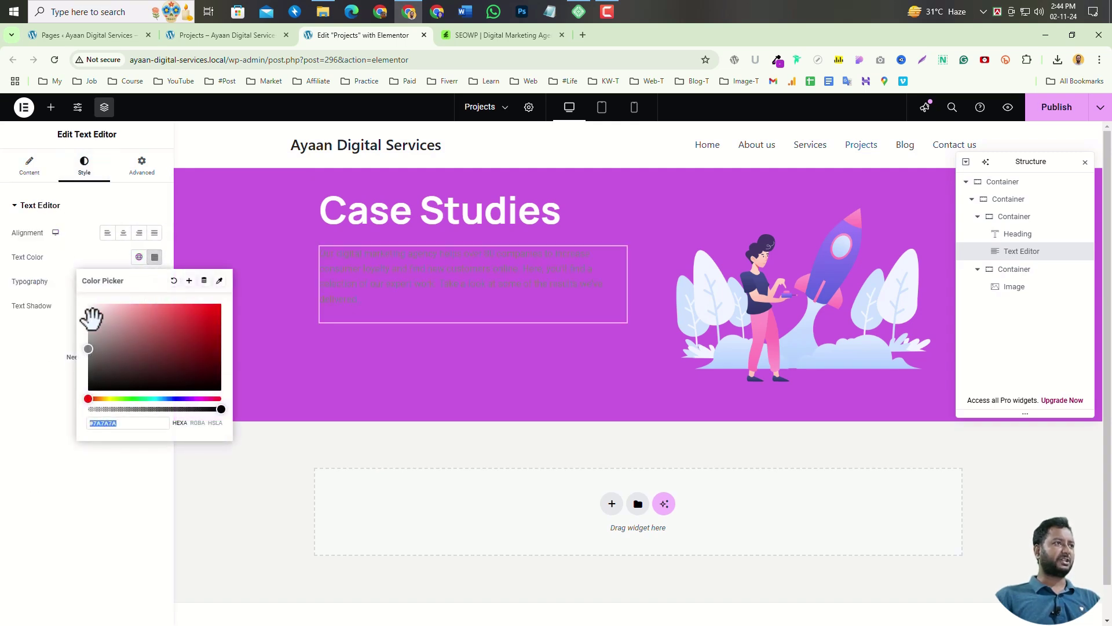
drag(89, 315, 81, 303)
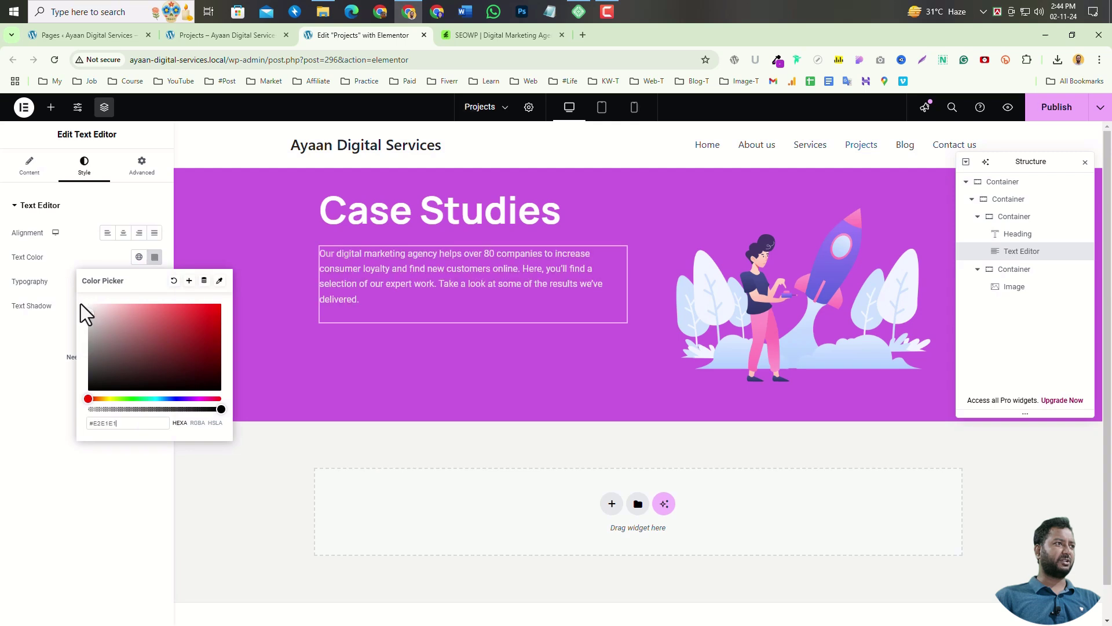
click(89, 251)
- Set the banner paragraph's typography to the Manrope font family, size 20 px and weight 500 (Medium)
click(154, 281)
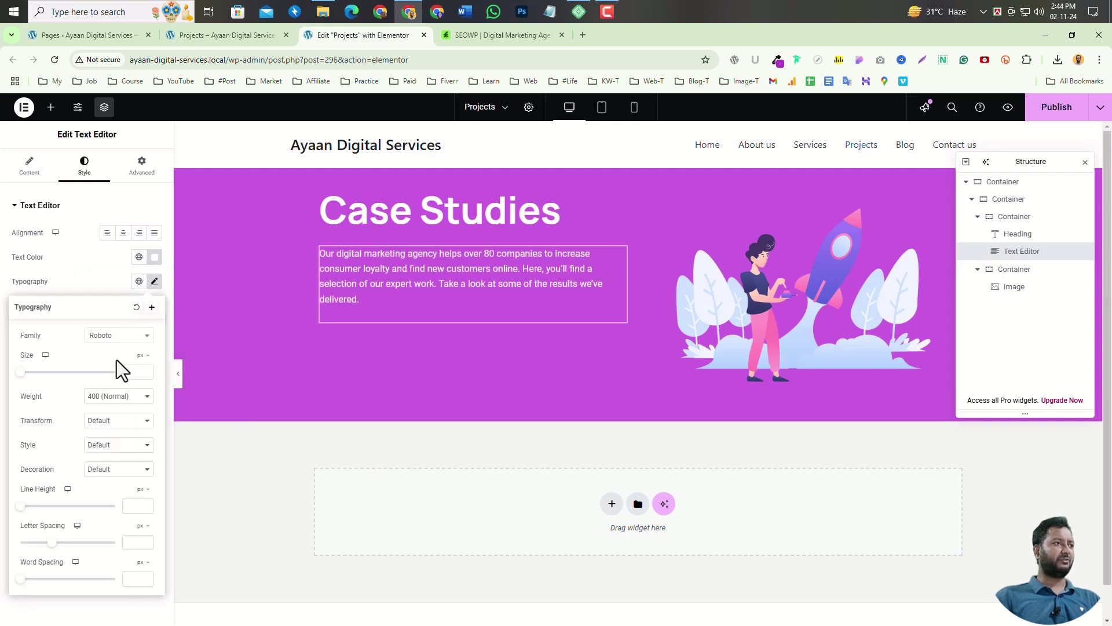
click(116, 340)
click(116, 339)
click(114, 336)
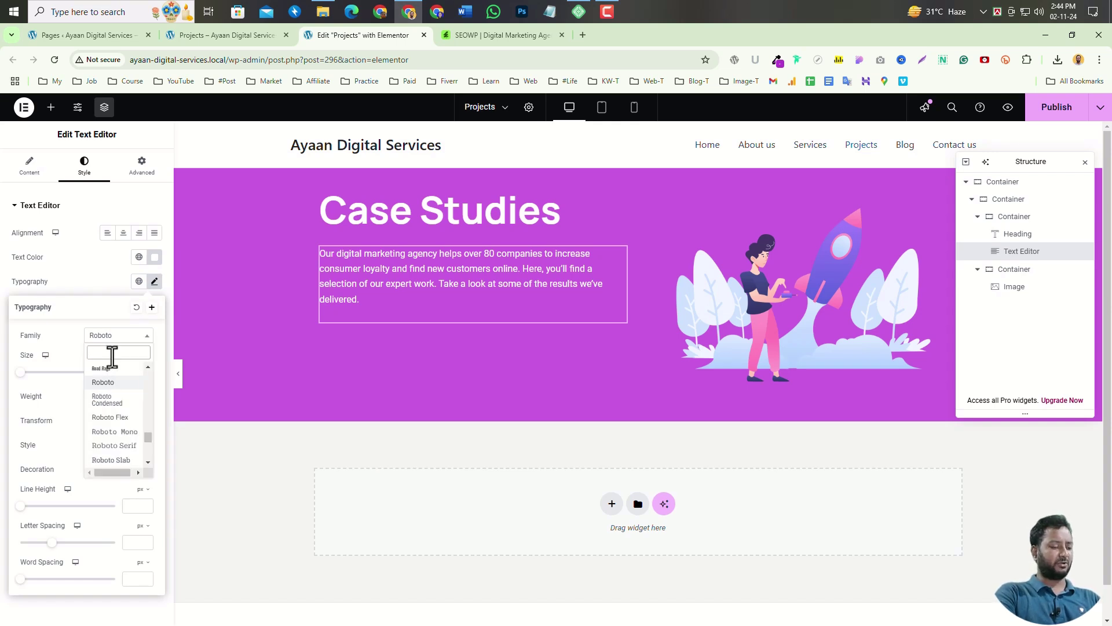
text(manro)
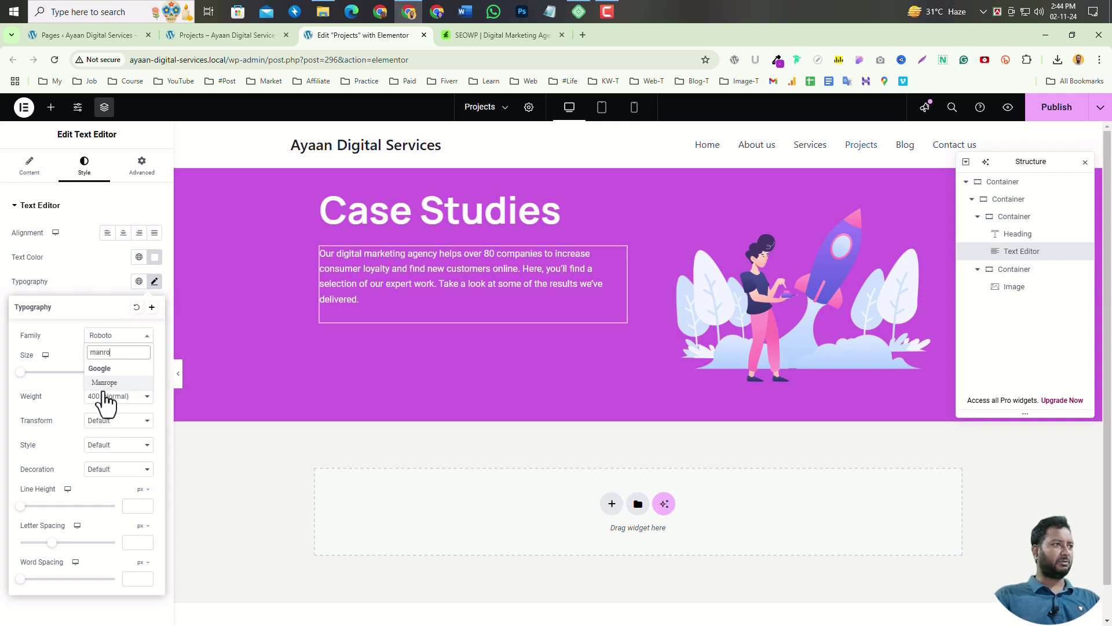
click(105, 387)
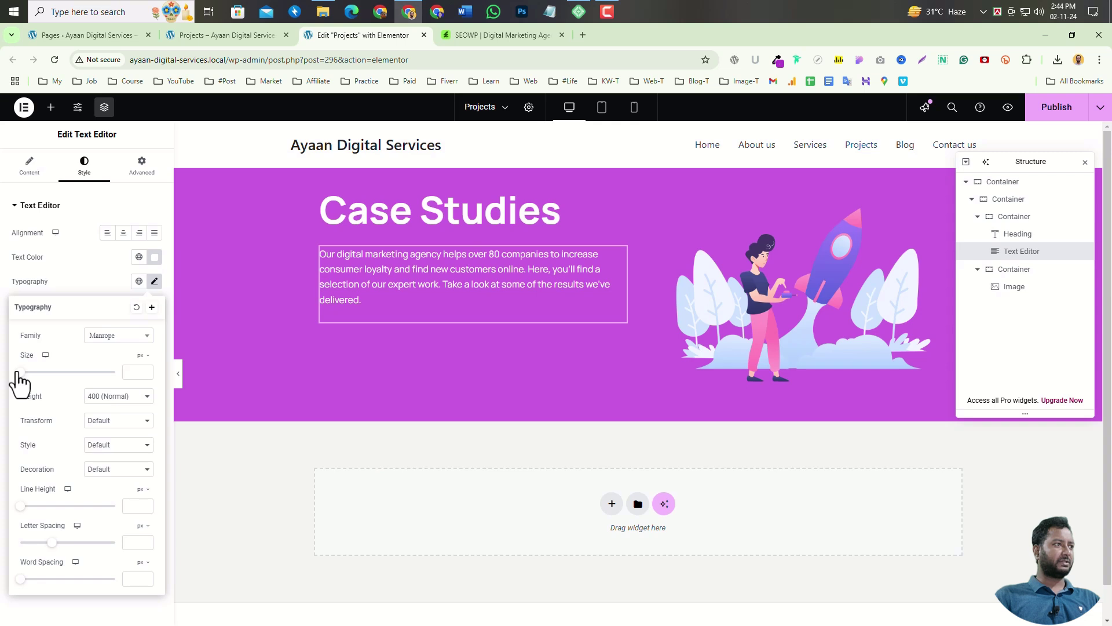
drag(18, 372, 24, 379)
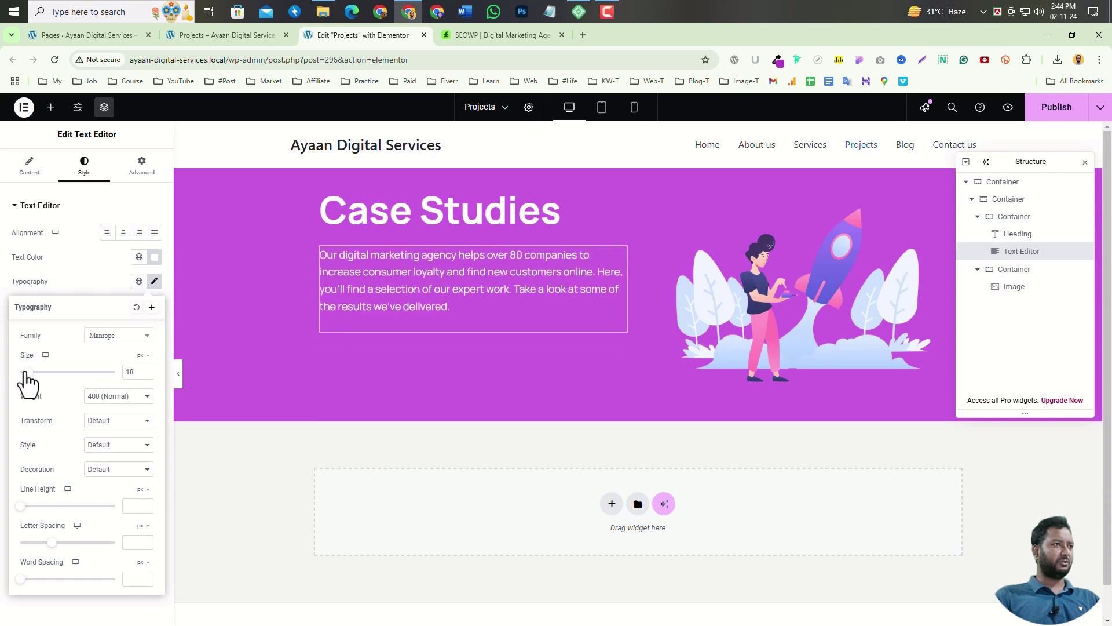
click(146, 372)
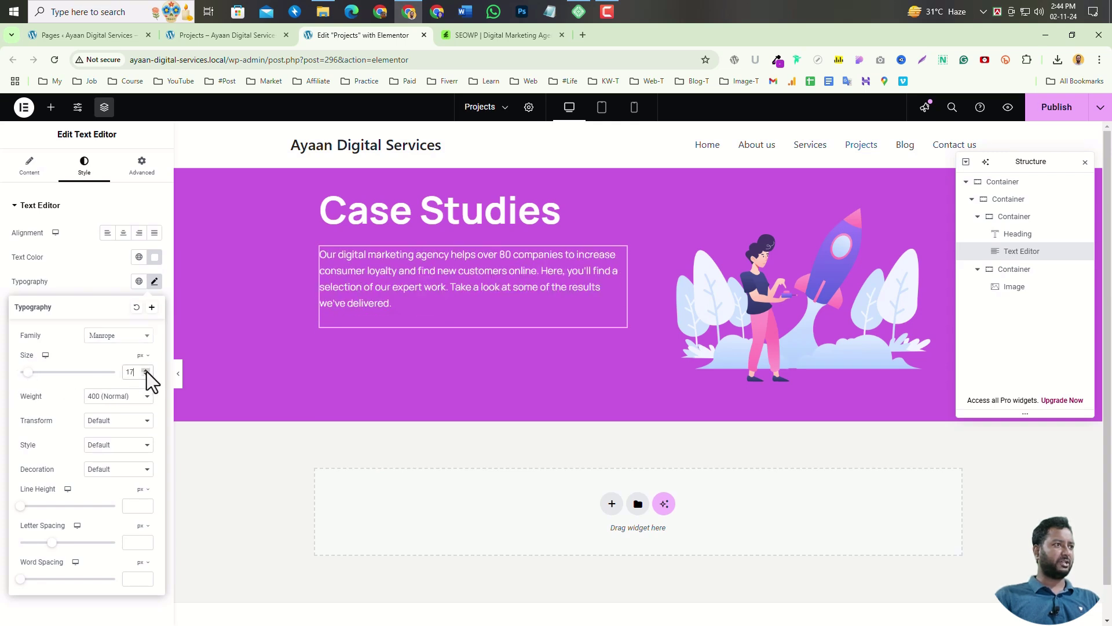
click(147, 370)
click(104, 400)
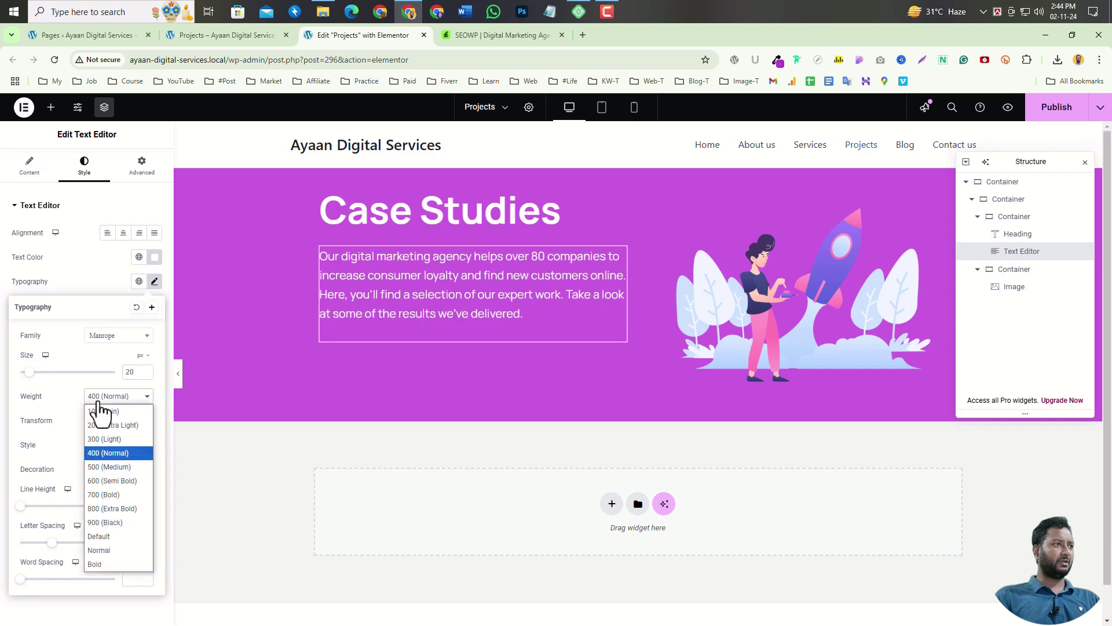
click(127, 466)
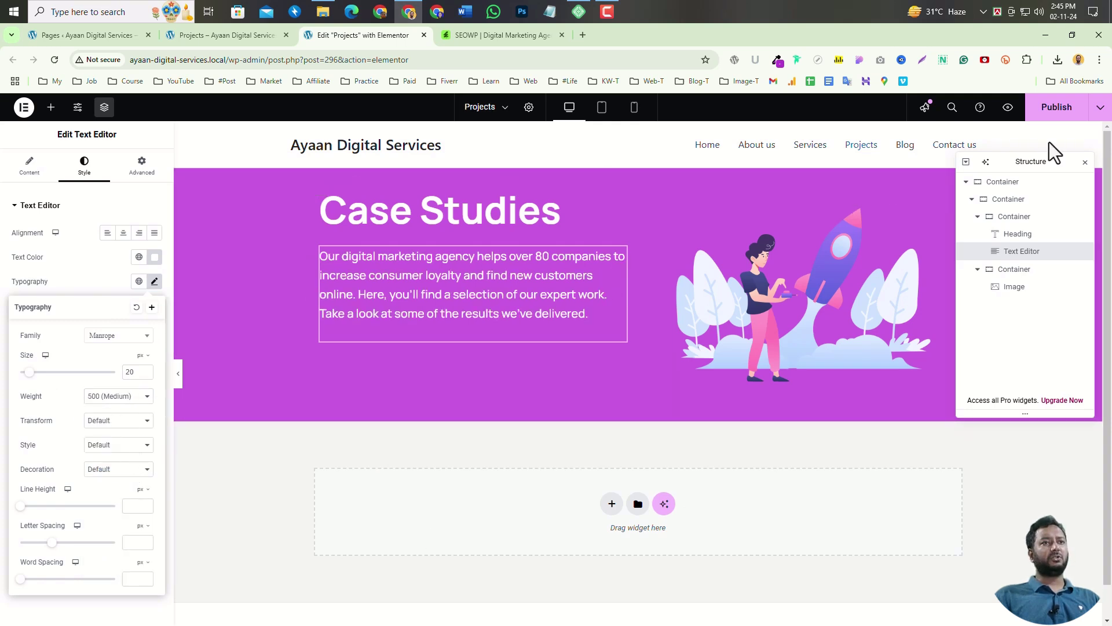
- Publish the Projects page and check the banner on the live site
click(1061, 116)
click(1056, 116)
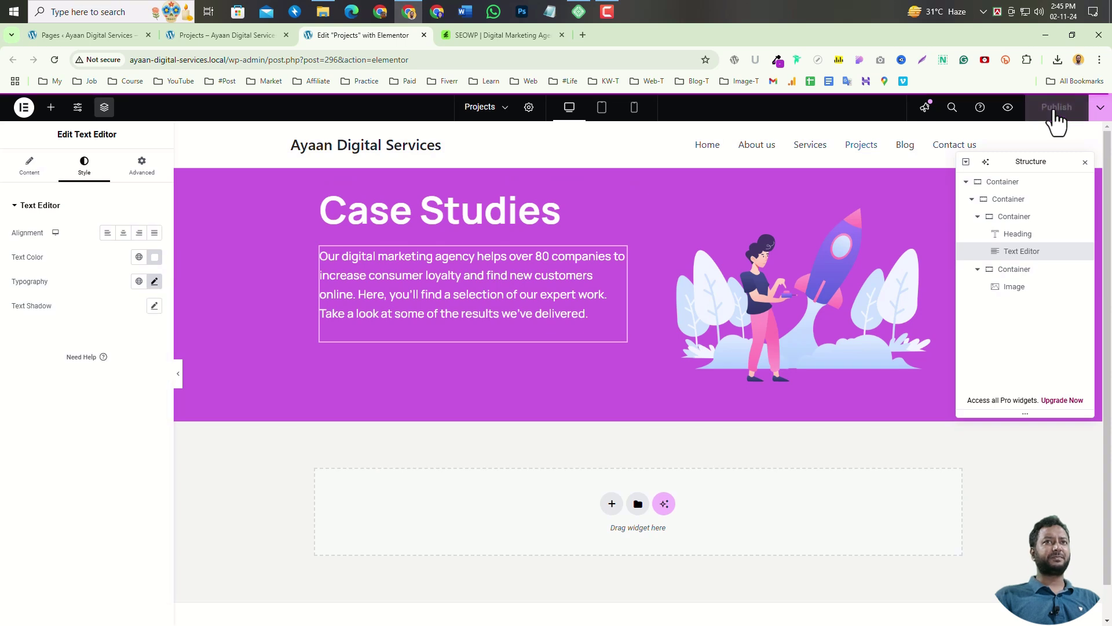
click(258, 39)
click(780, 138)
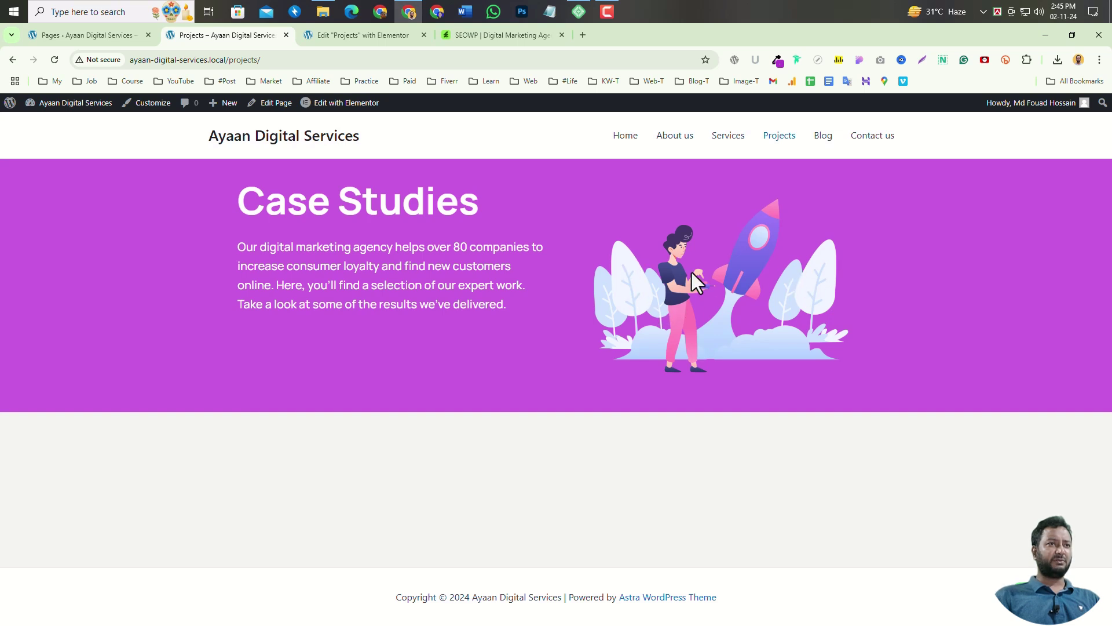
- Set Justify Content to center for both the text and image column containers in Elementor, and publish the page
click(347, 33)
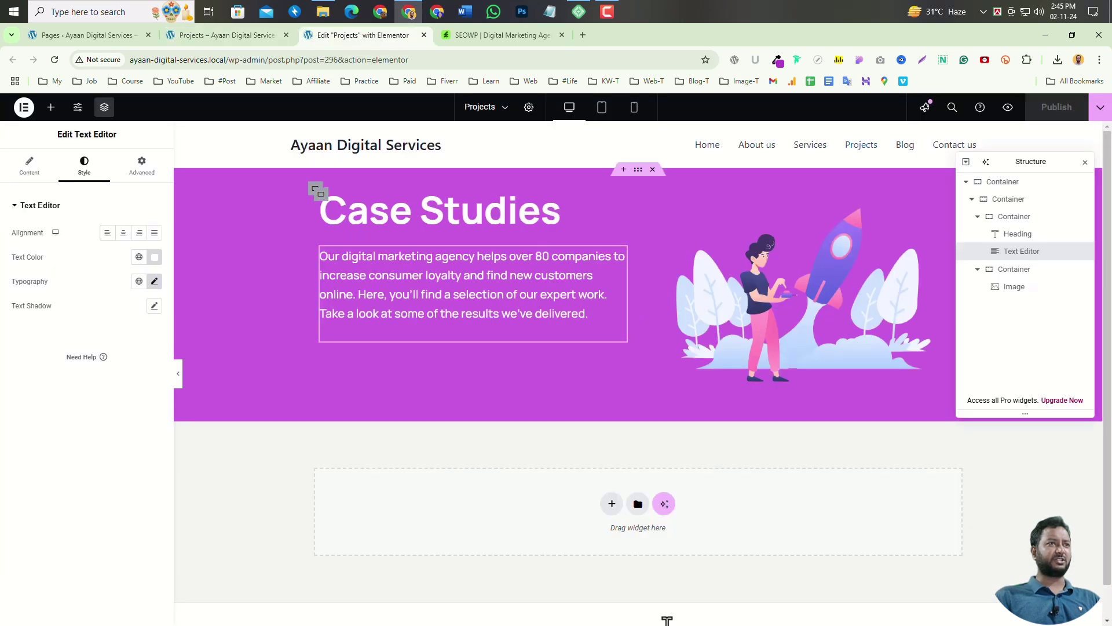
click(318, 193)
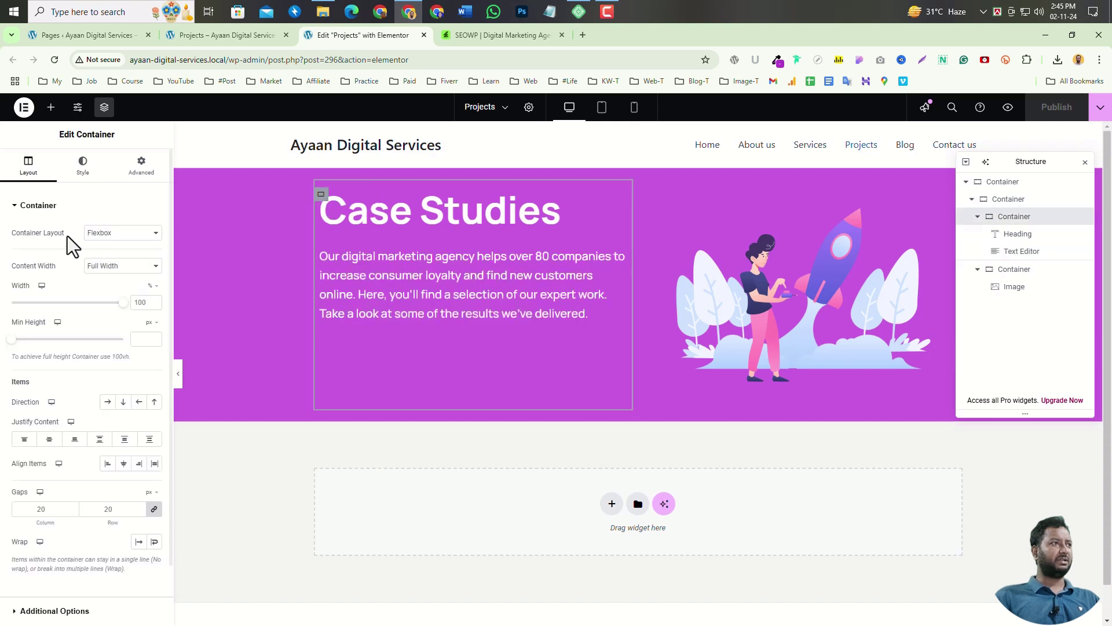
click(49, 439)
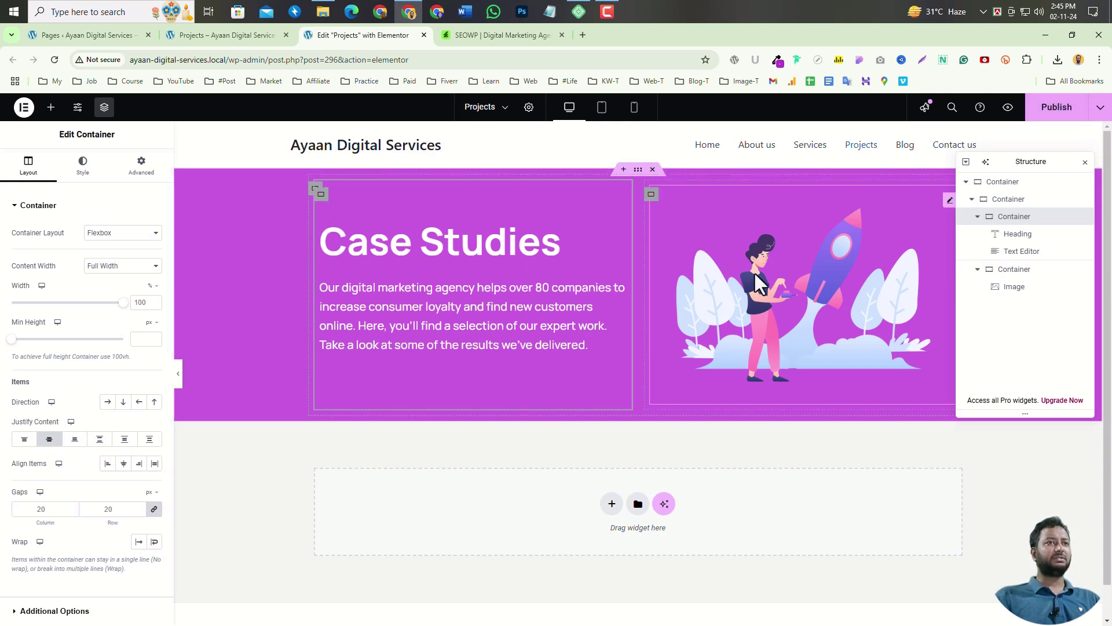
click(666, 193)
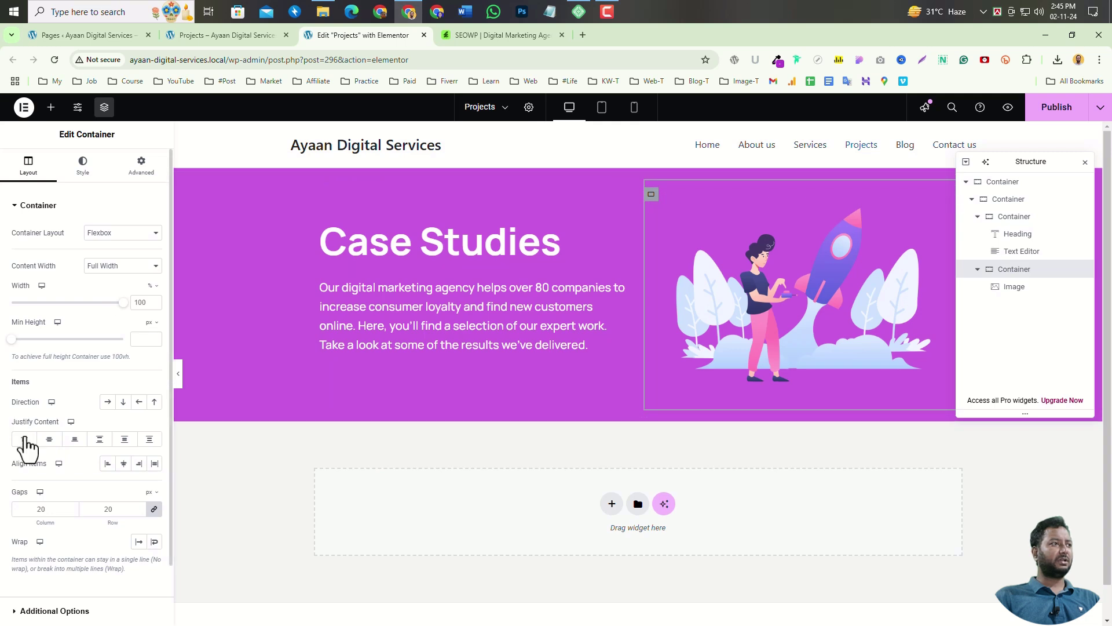
click(51, 441)
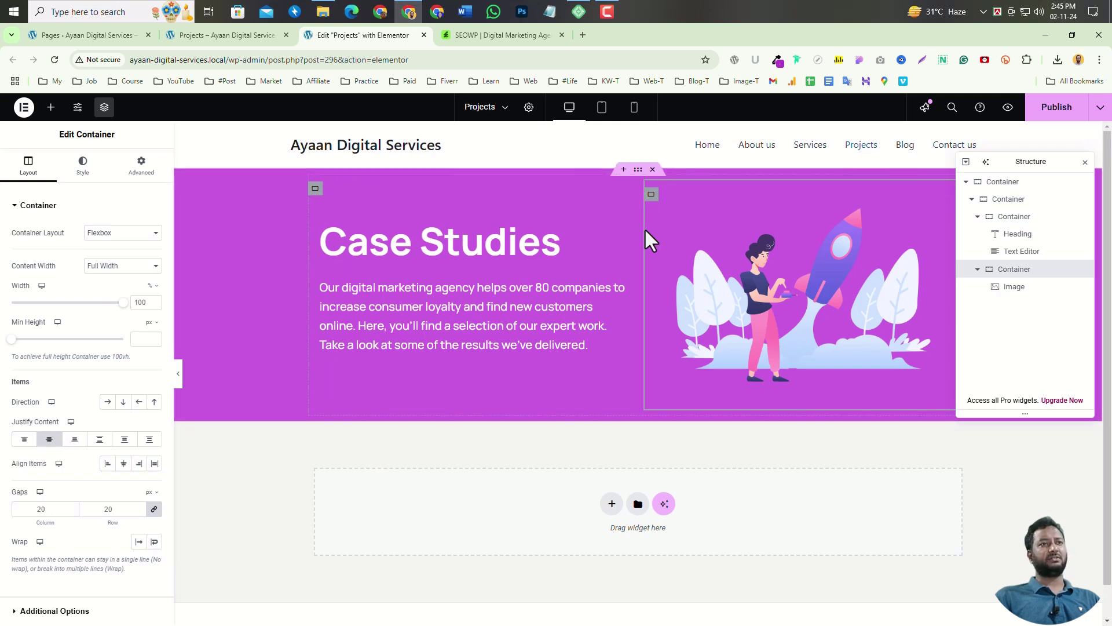
click(1058, 108)
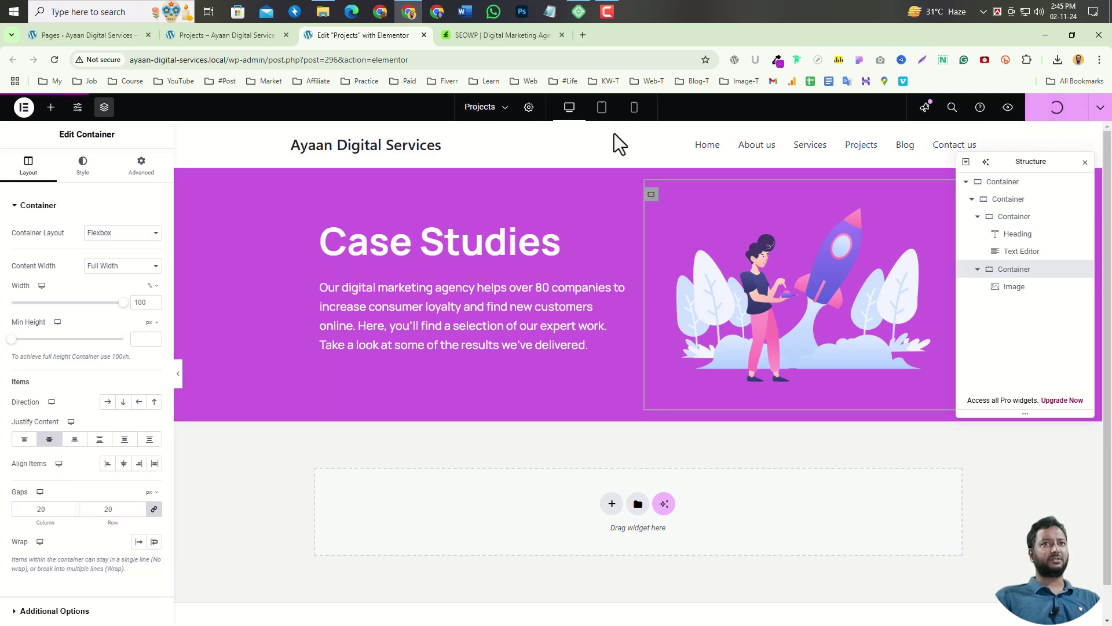
- Reload the live Projects page to check the vertical alignment of the Case Studies banner, and return to the Elementor editor
click(227, 34)
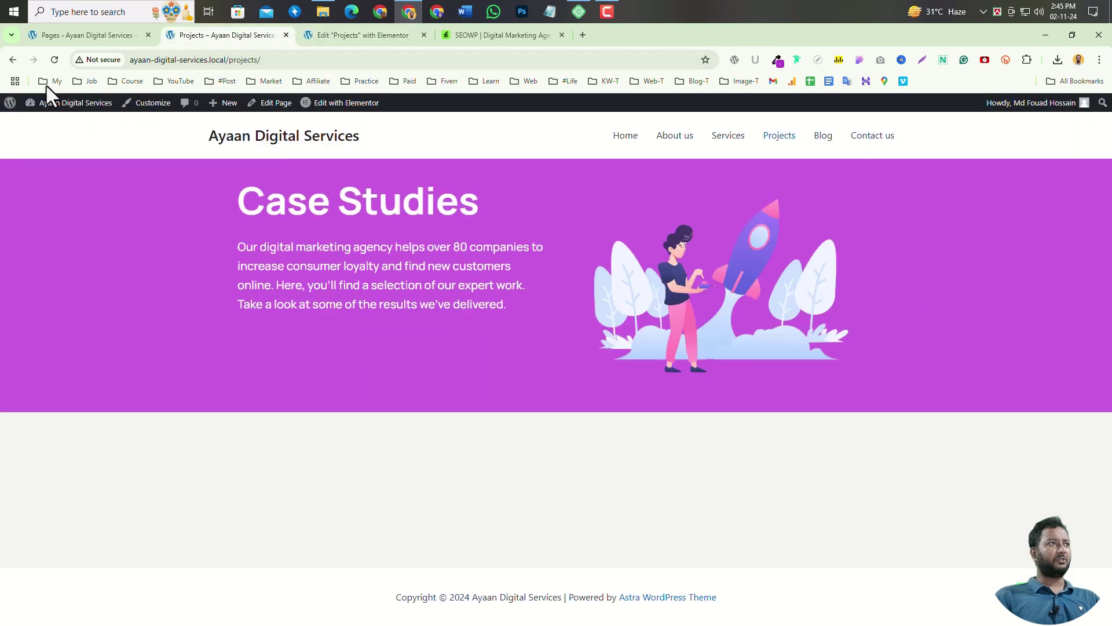
click(50, 60)
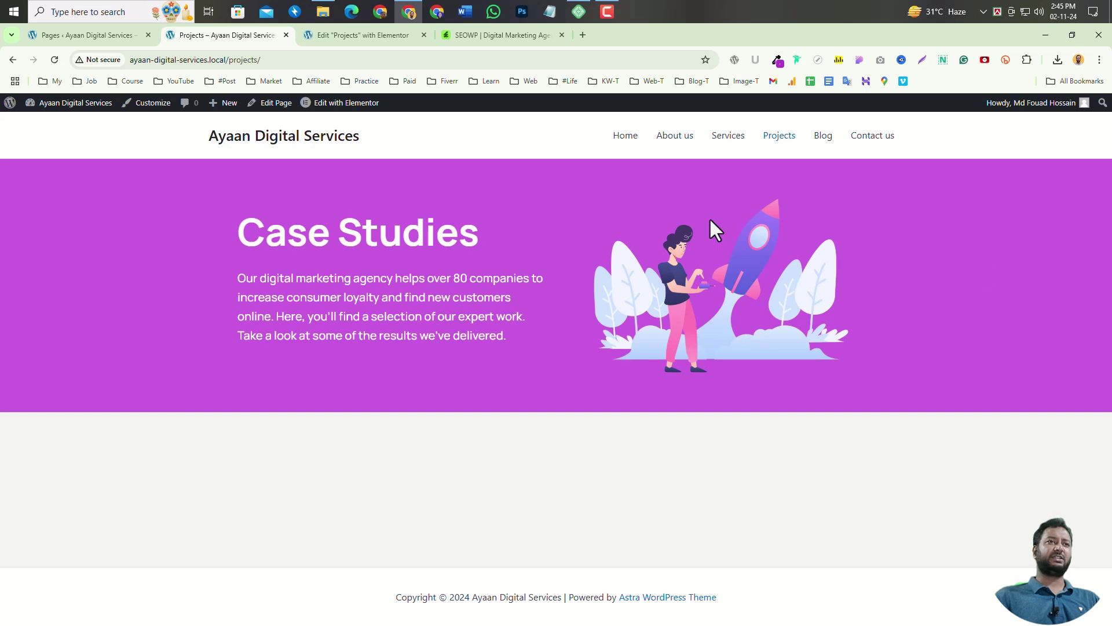
click(380, 34)
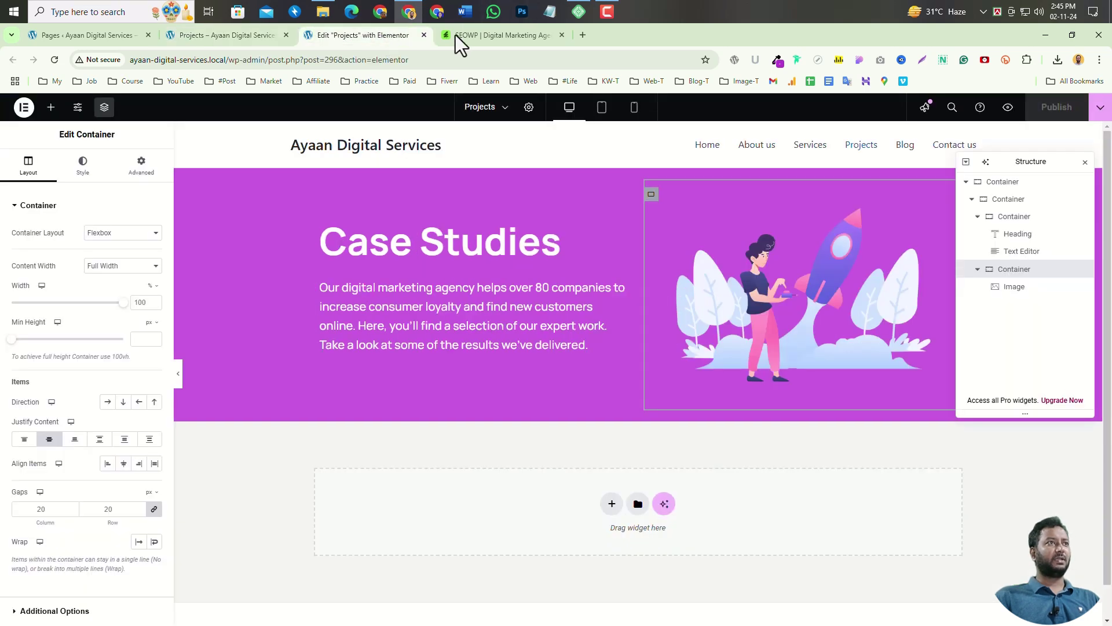
- Examine the project cards grid below the Case Studies banner in the SEOWP demo, including the card images, titles and descriptions
click(501, 35)
scroll(616, 402, down, 3)
scroll(417, 402, down, 2)
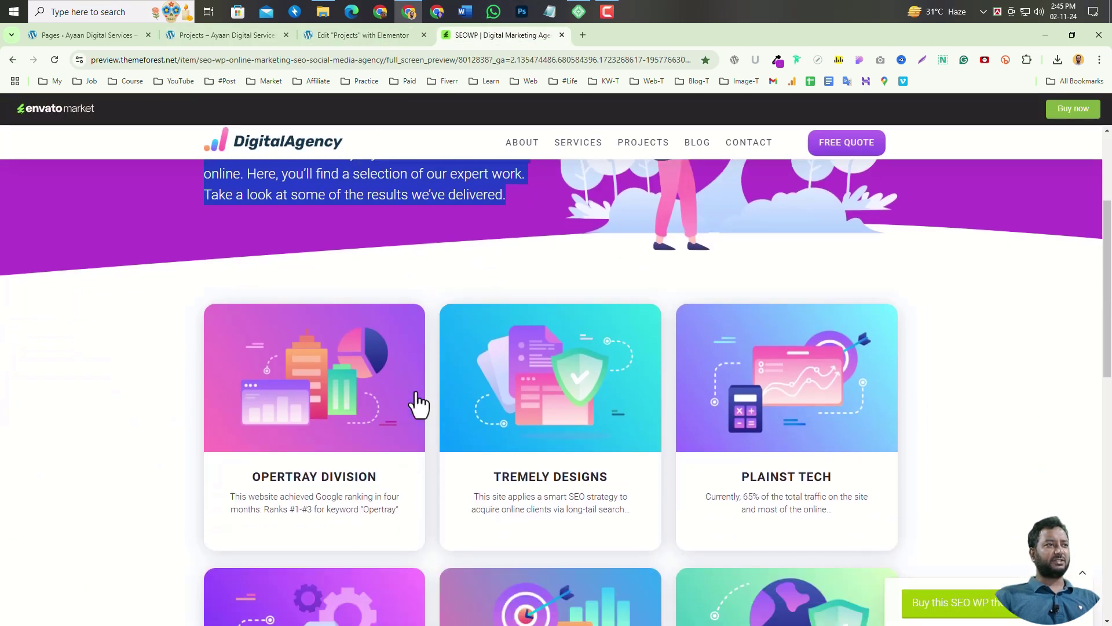
scroll(328, 332, up, 2)
click(340, 280)
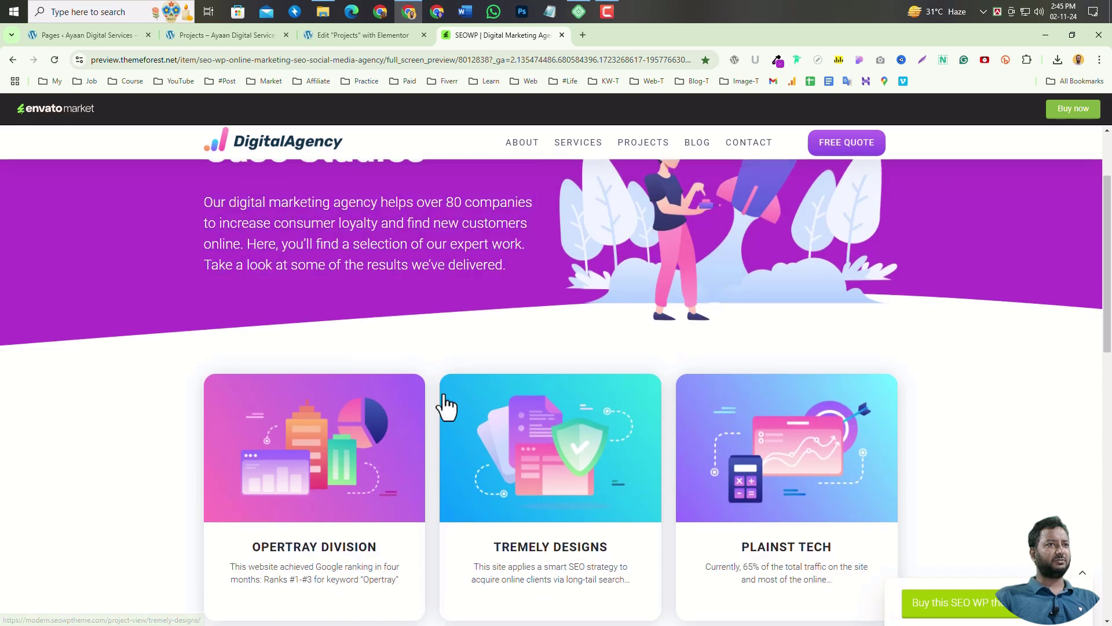
scroll(446, 403, up, 3)
scroll(446, 403, down, 5)
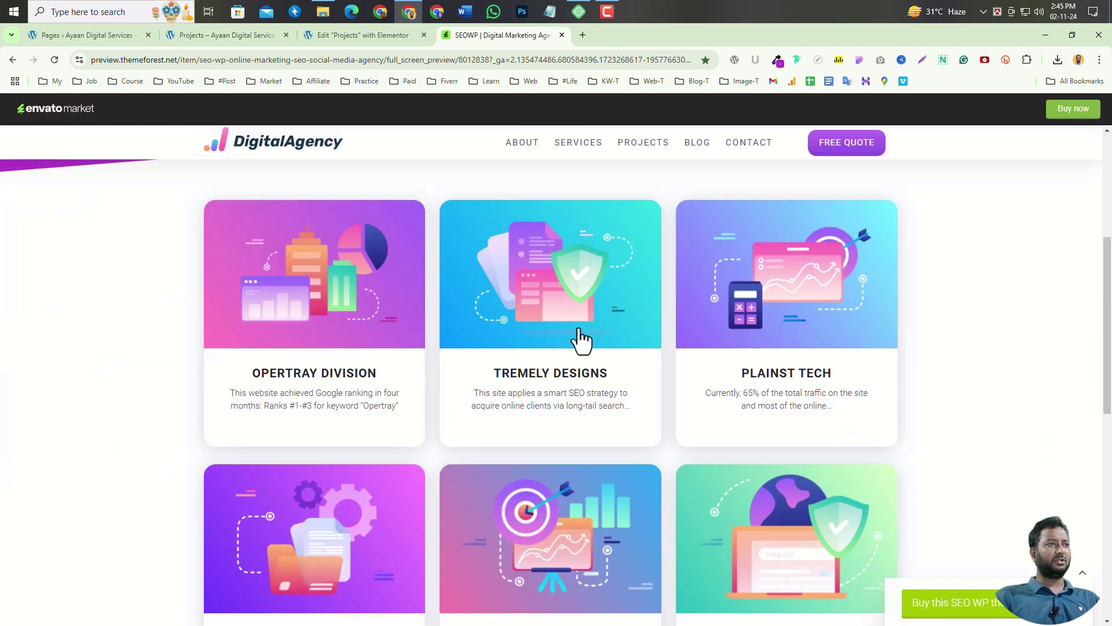
scroll(759, 353, down, 2)
scroll(616, 385, down, 3)
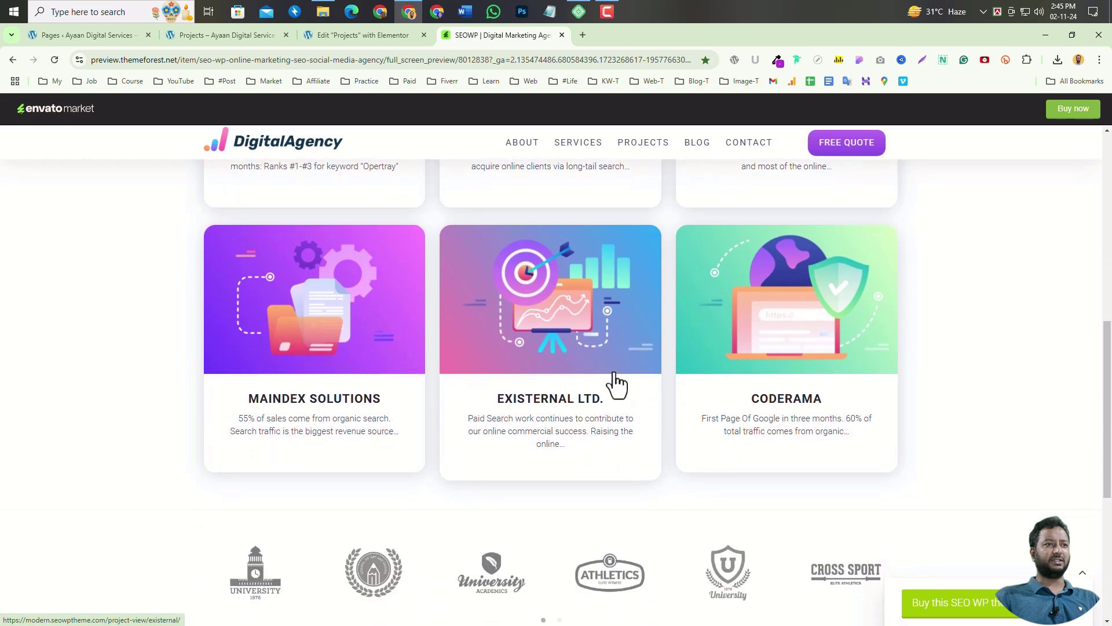
scroll(609, 366, up, 4)
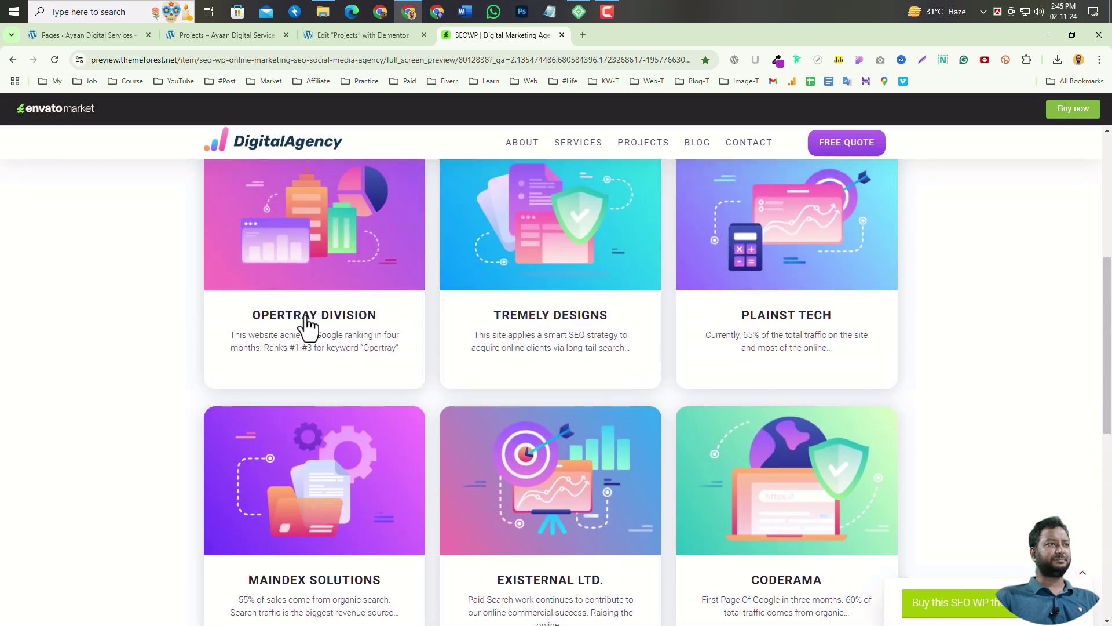
scroll(434, 375, up, 2)
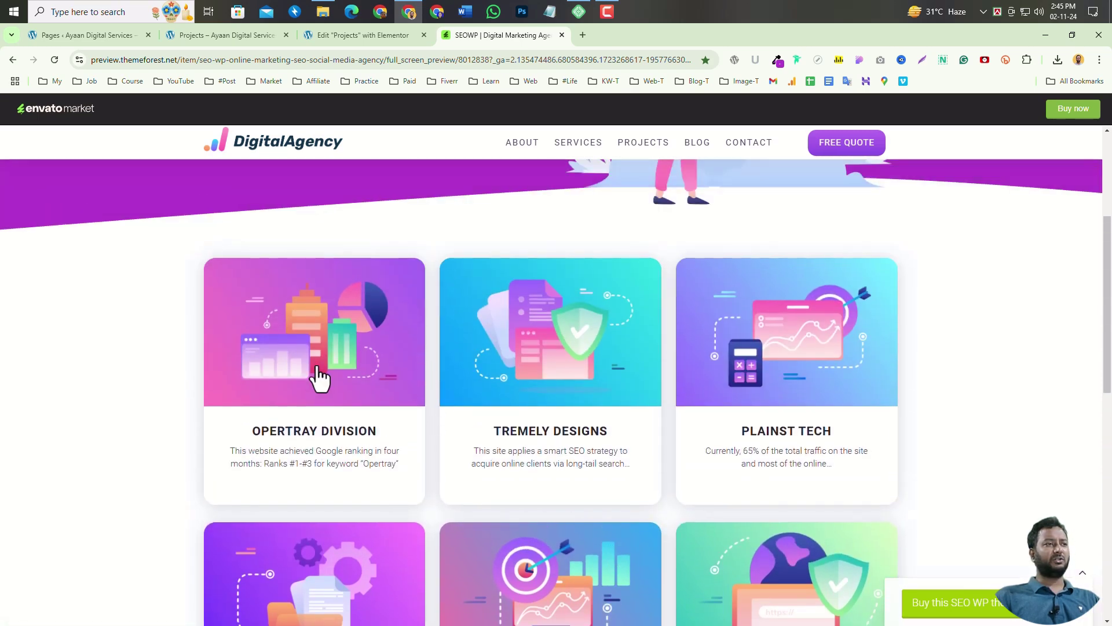
scroll(318, 374, down, 1)
scroll(343, 333, down, 2)
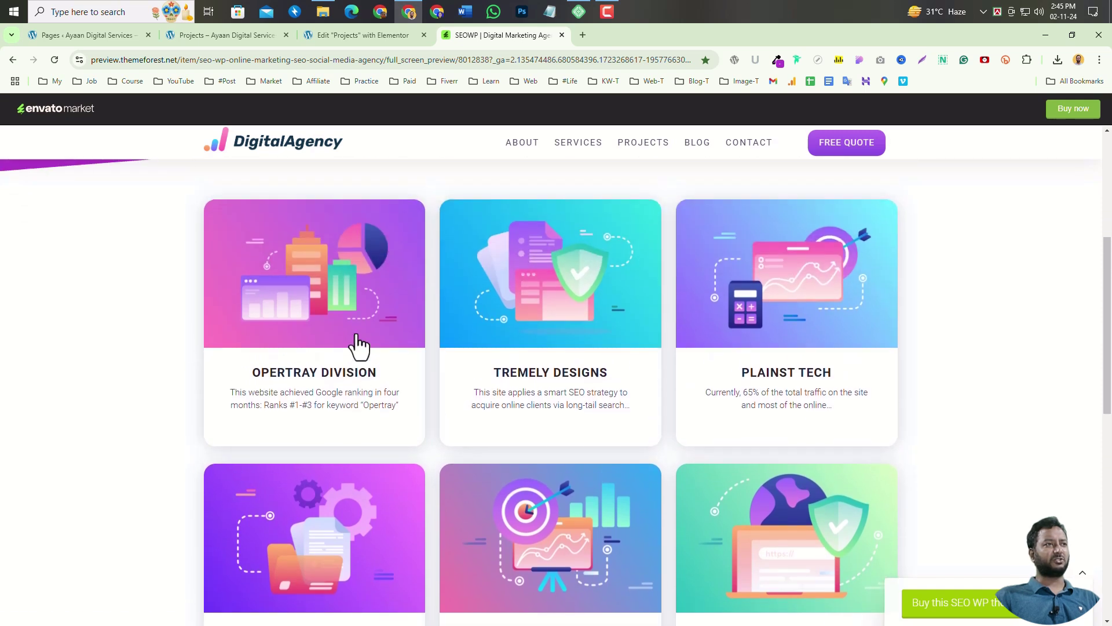
scroll(347, 316, up, 2)
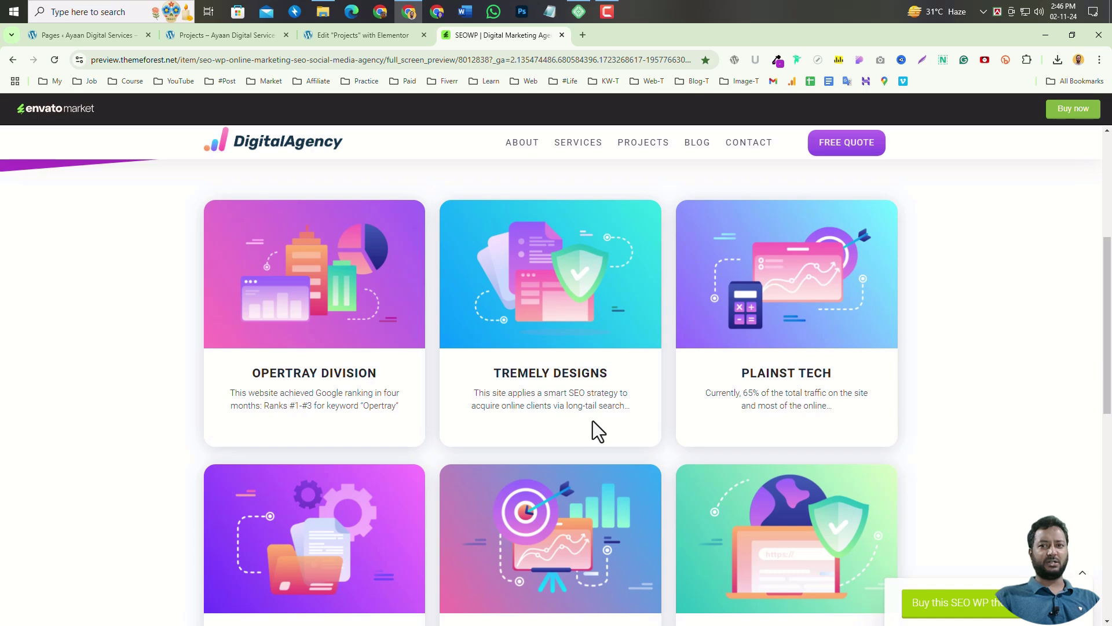
scroll(574, 385, down, 3)
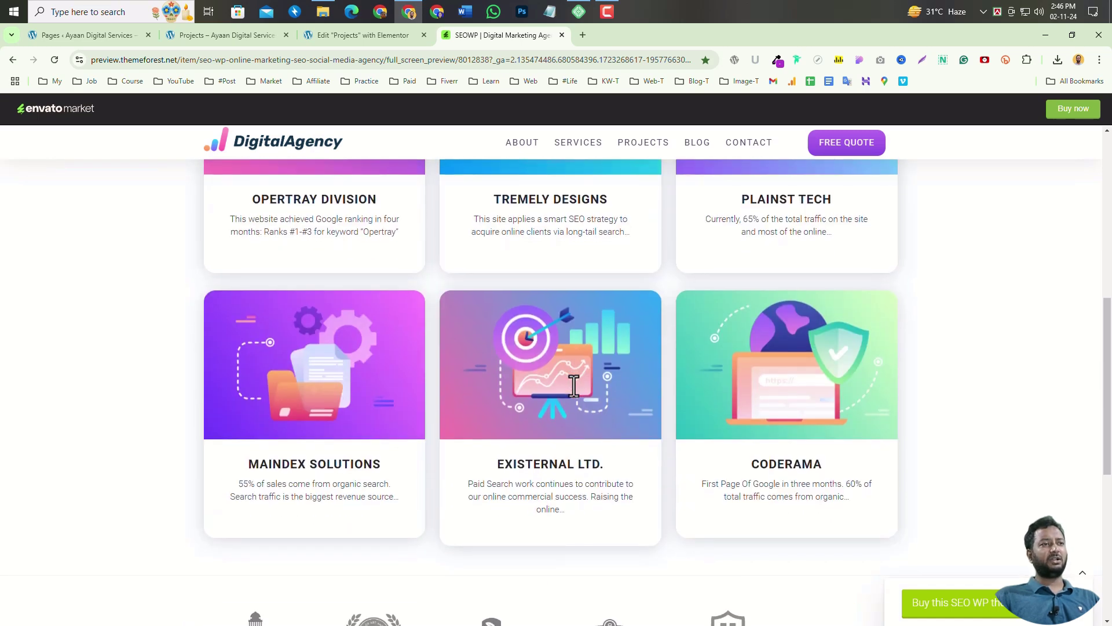
scroll(574, 412, down, 3)
scroll(574, 406, up, 5)
scroll(573, 399, up, 3)
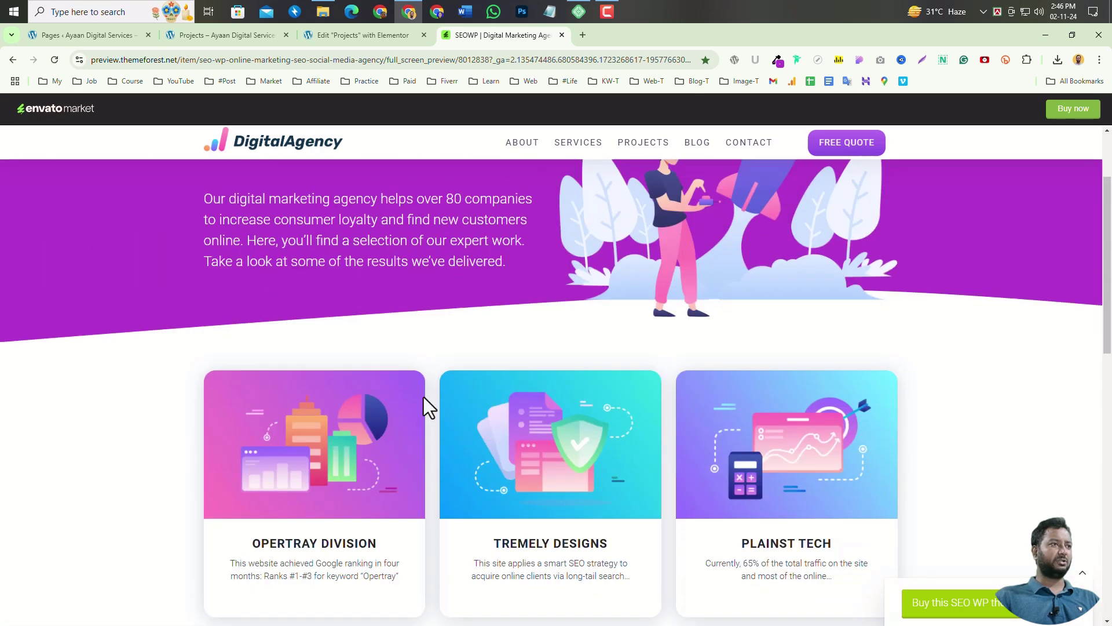
scroll(377, 383, down, 2)
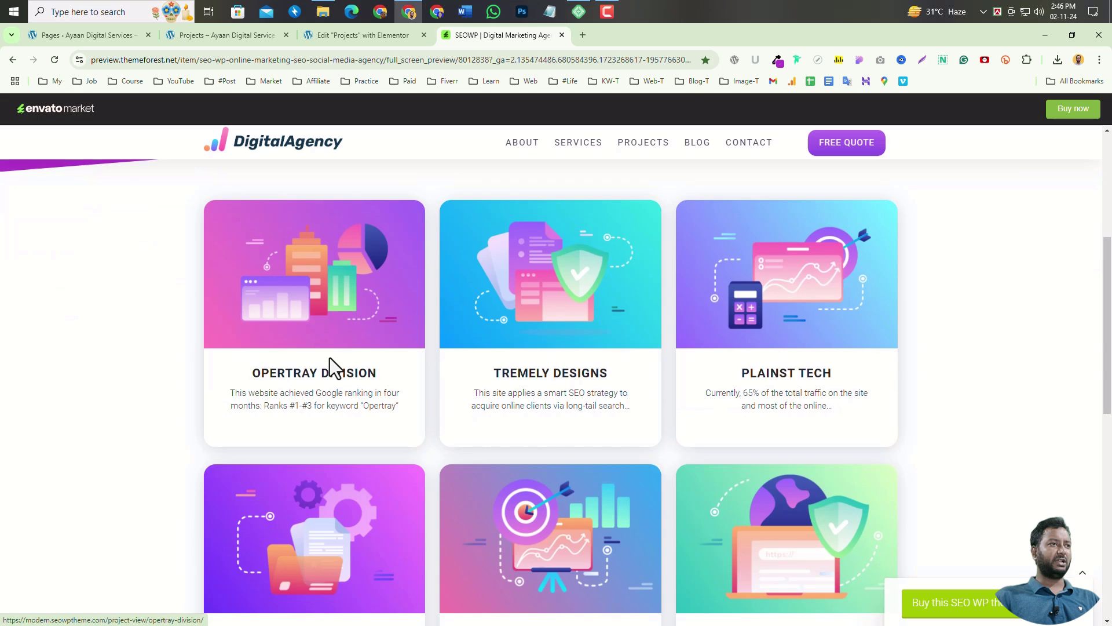
- Open the live Home page of Ayaan Digital Services and find its three-card project section near the page end
click(84, 37)
click(222, 44)
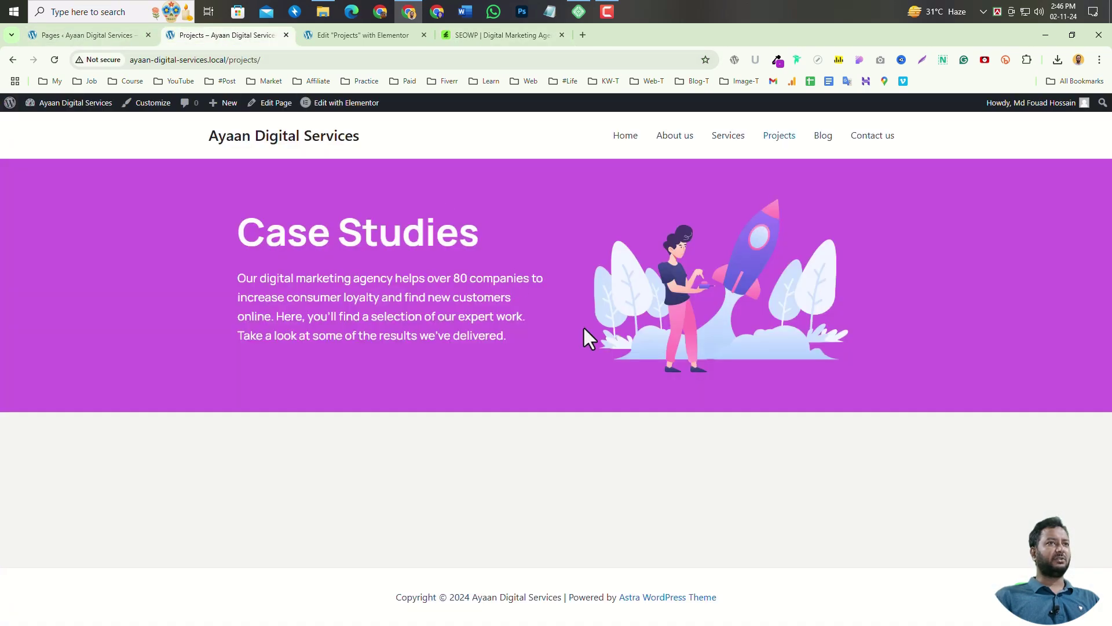
click(624, 136)
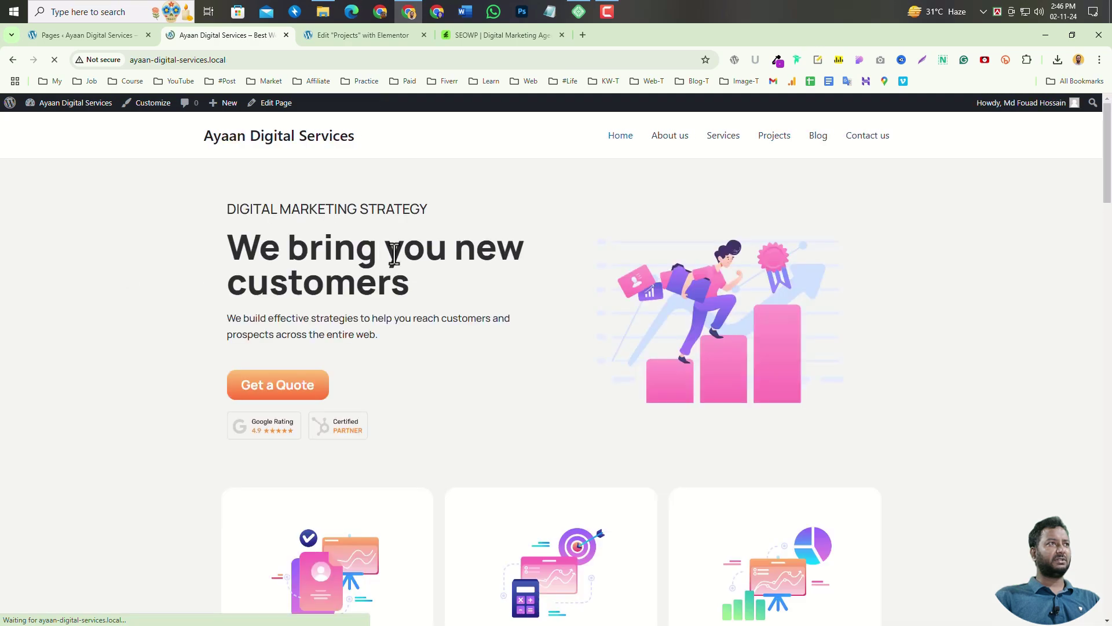
scroll(610, 377, down, 10)
scroll(610, 376, down, 15)
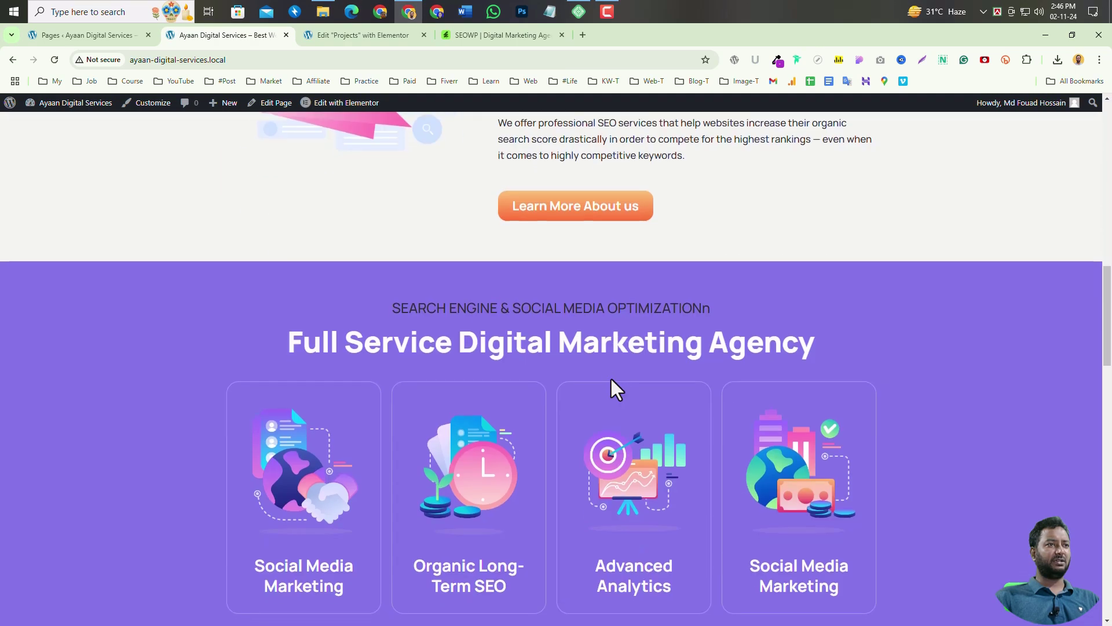
scroll(612, 389, down, 5)
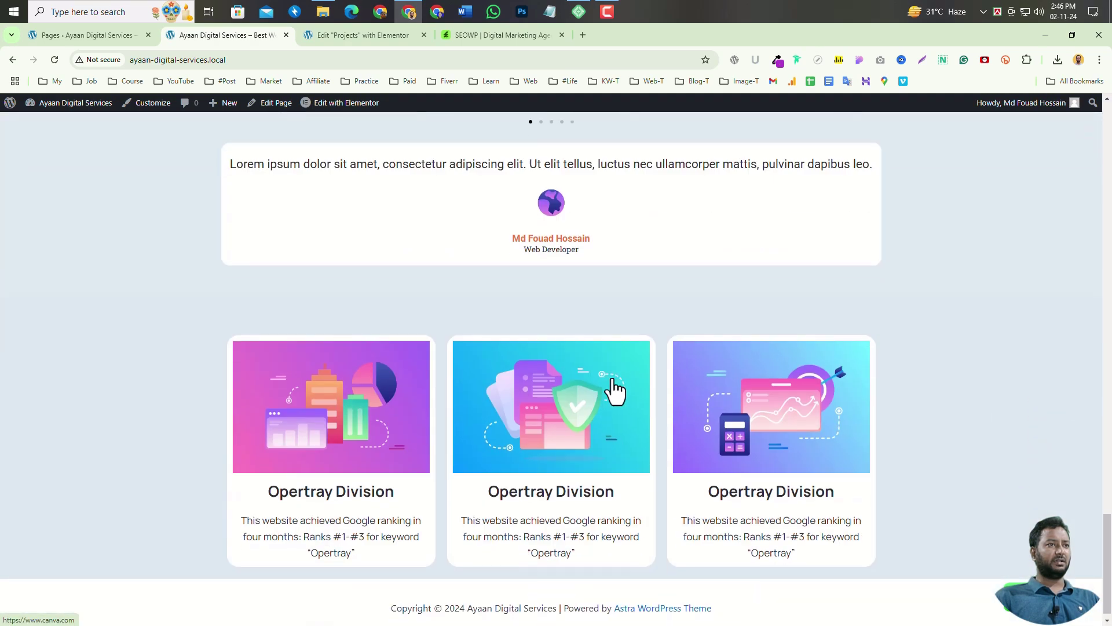
scroll(613, 385, up, 3)
scroll(521, 371, down, 3)
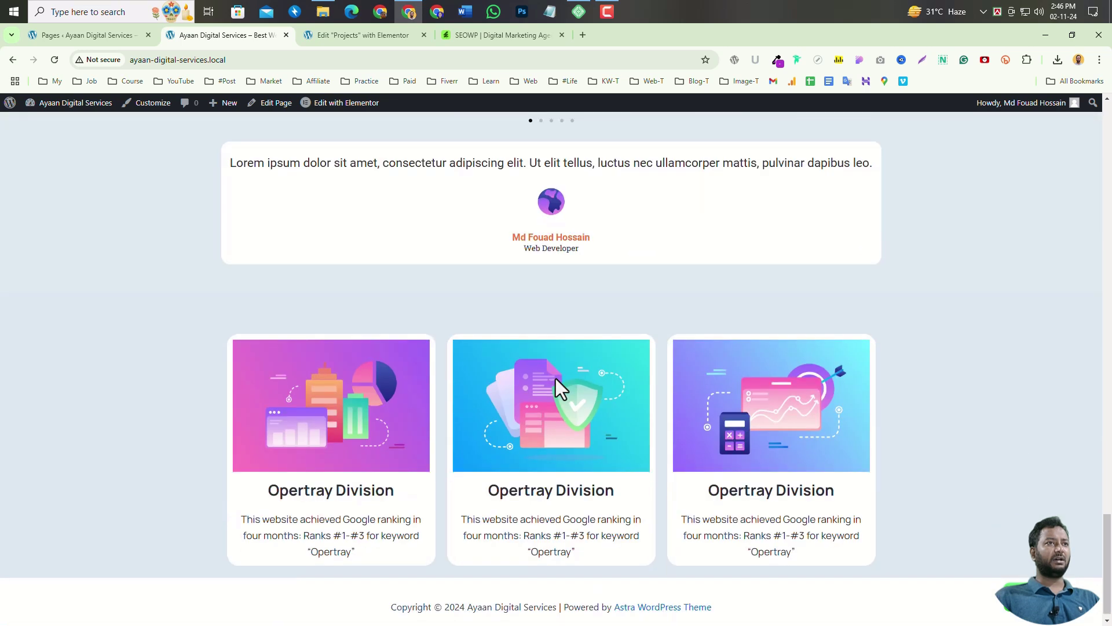
scroll(448, 415, up, 5)
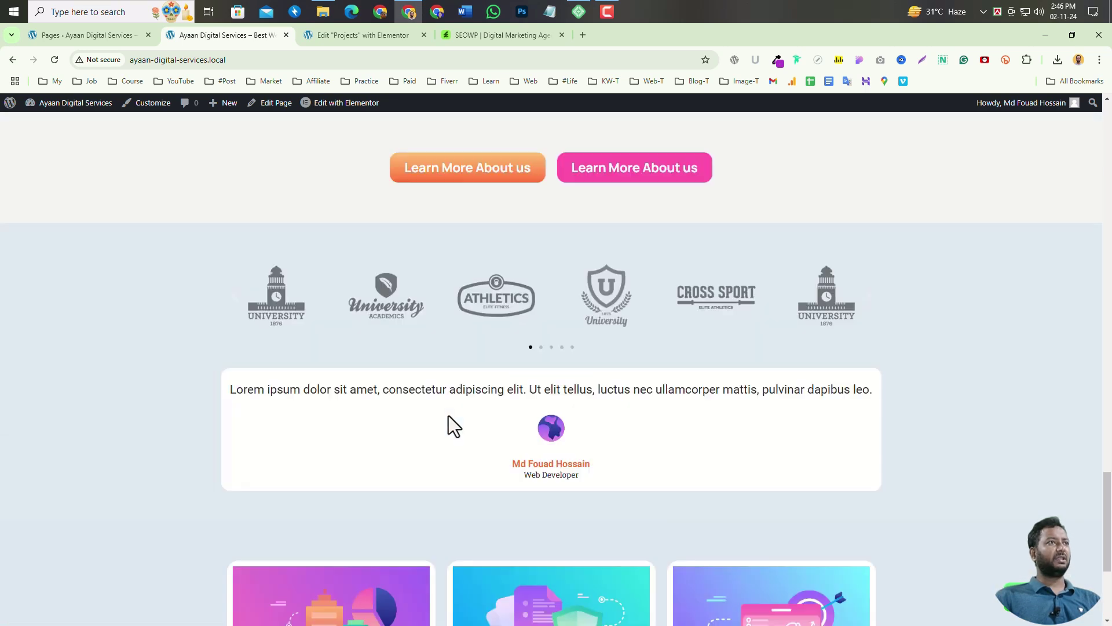
- Open the Home page in Elementor and copy the container holding the three Opertray Division project cards
click(263, 110)
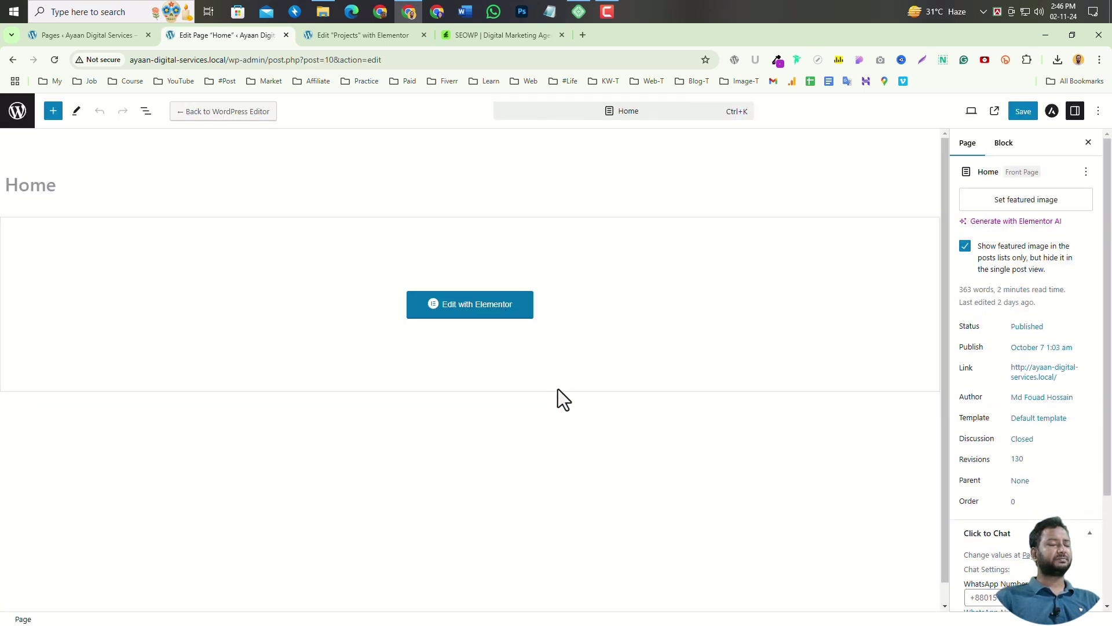
click(489, 283)
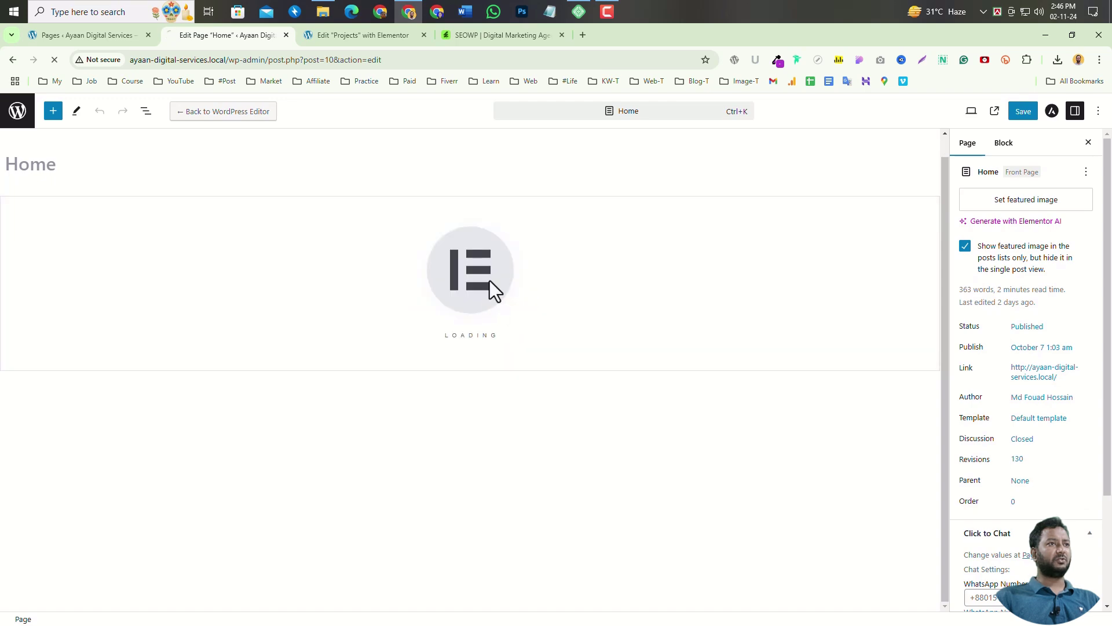
scroll(569, 381, down, 6)
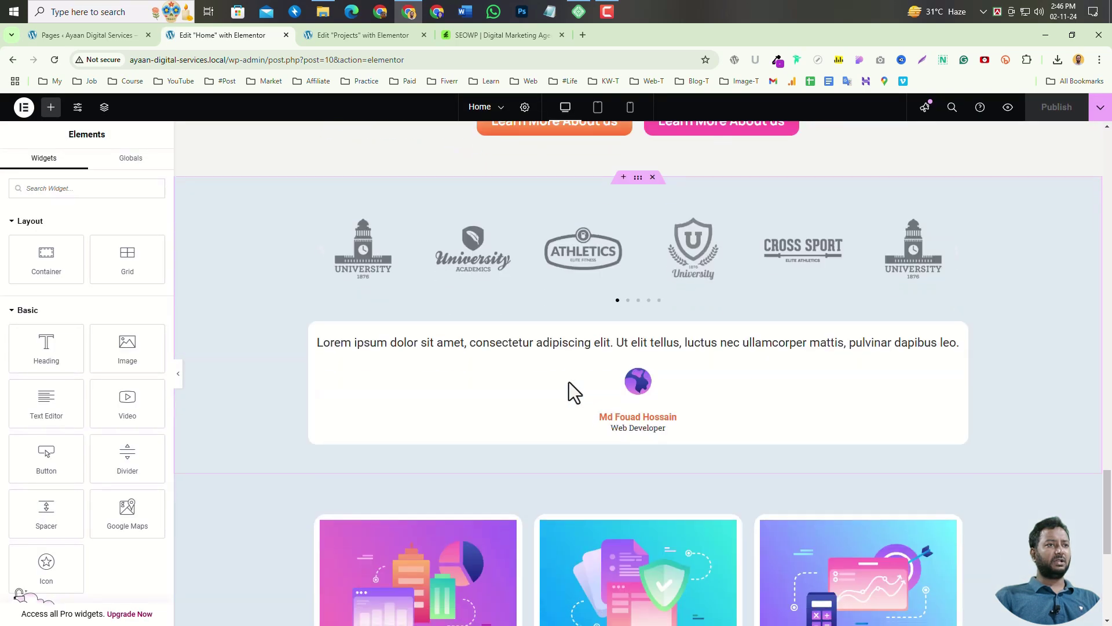
scroll(569, 381, down, 5)
scroll(545, 388, up, 3)
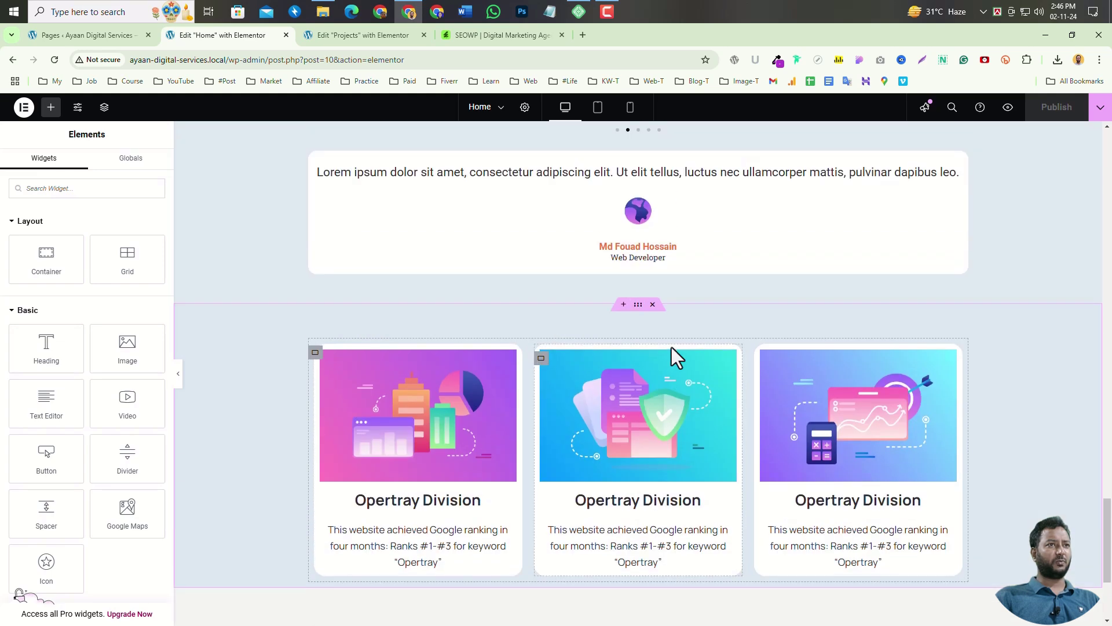
right_click(640, 308)
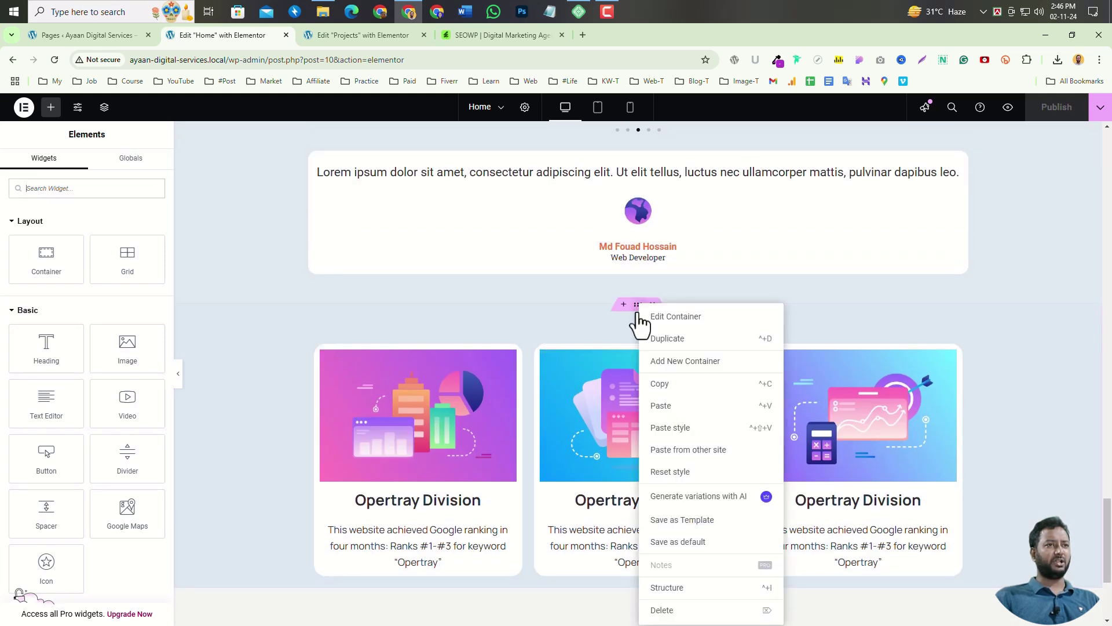
click(665, 405)
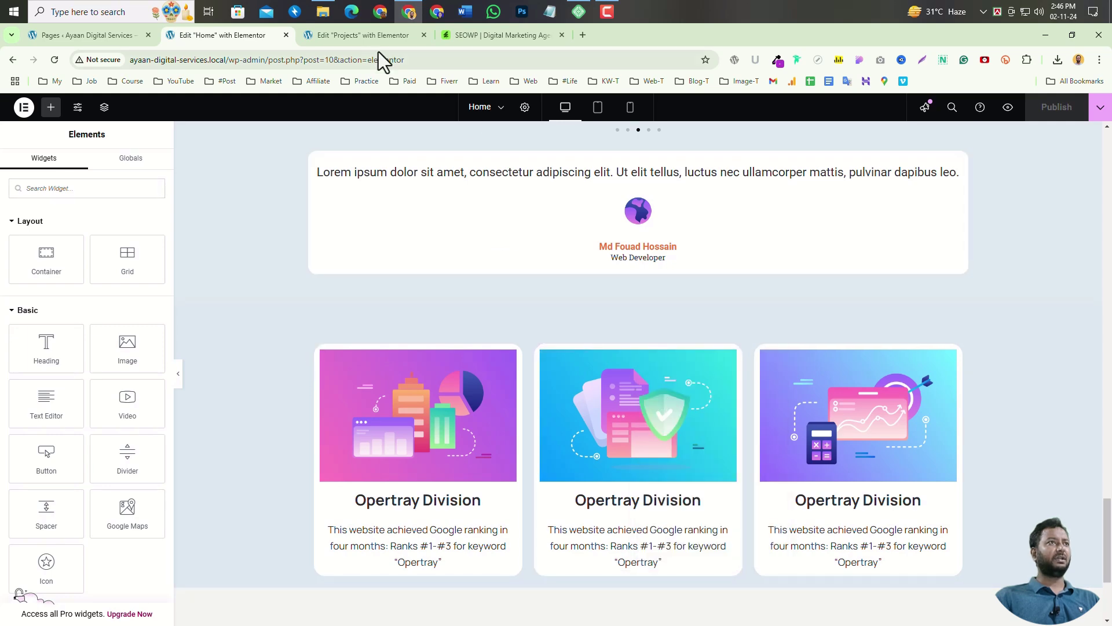
- In the Projects page editor, add a single-column Flexbox container below the banner and nest another container inside it
click(359, 37)
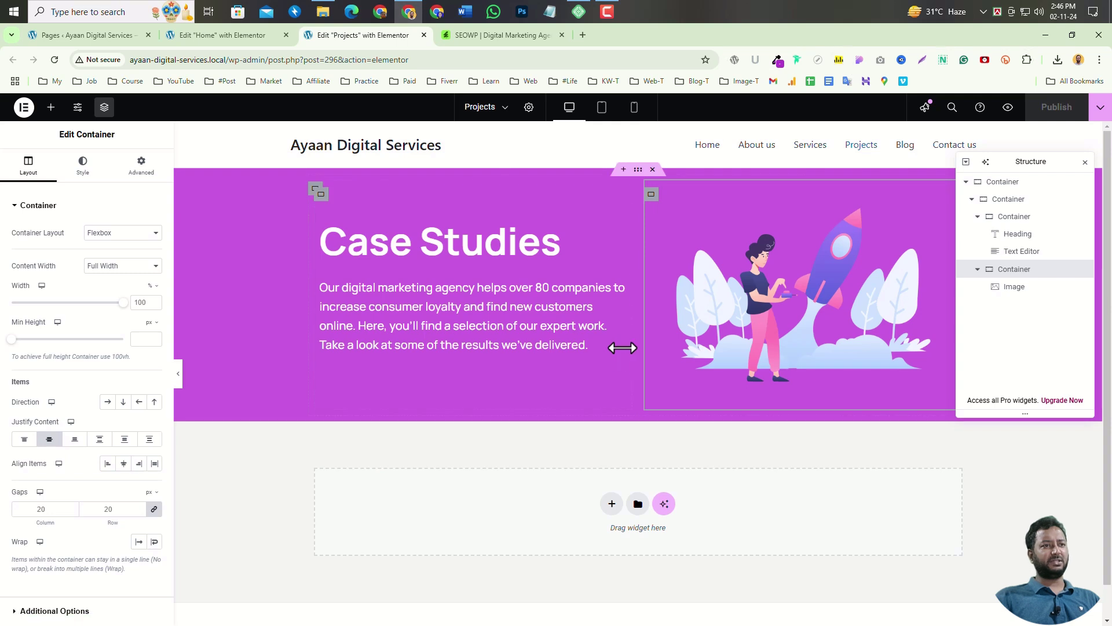
scroll(616, 510, down, 1)
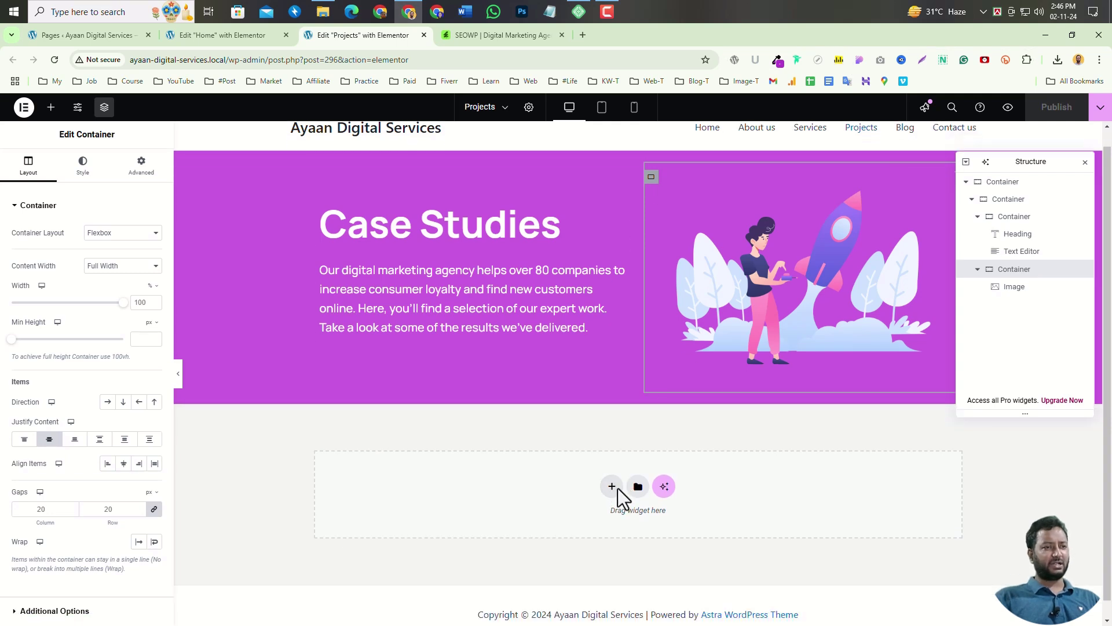
click(615, 492)
click(604, 503)
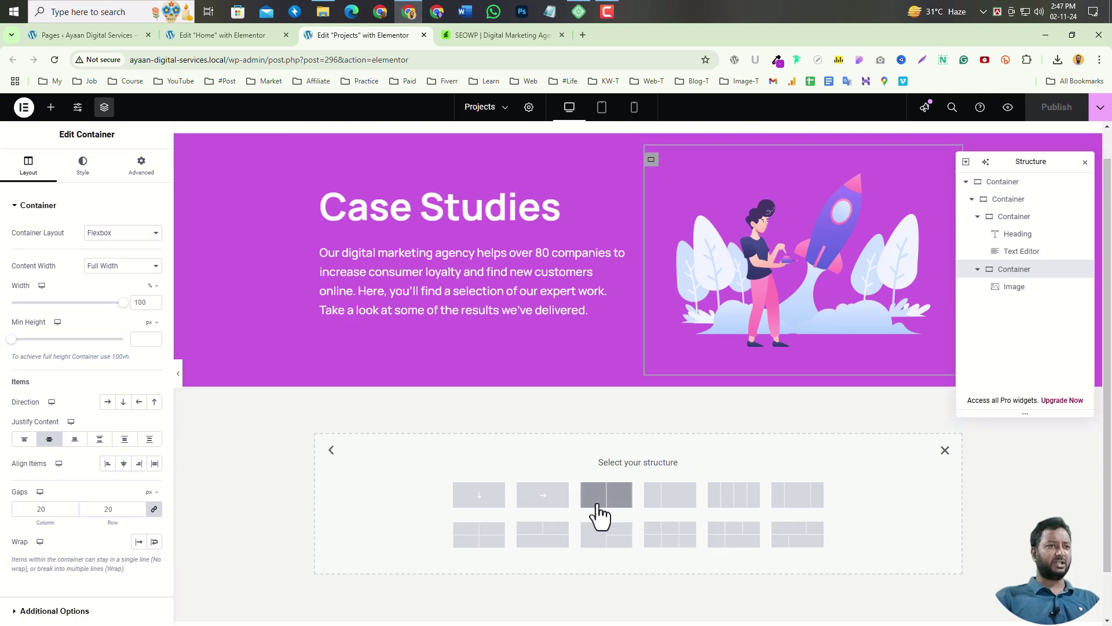
click(476, 498)
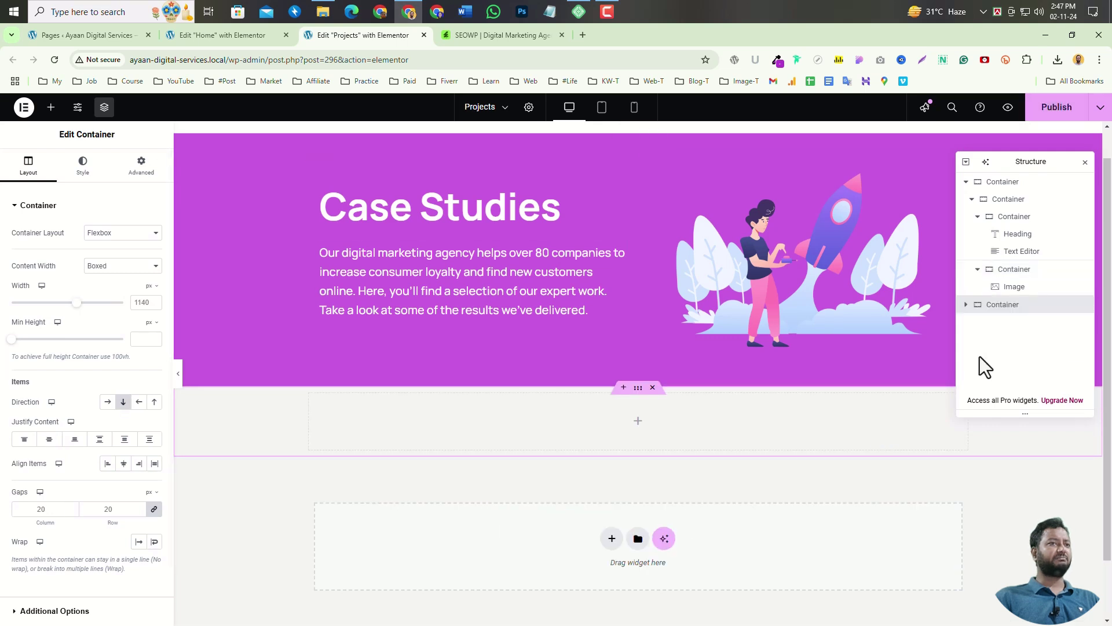
click(638, 420)
drag(70, 265, 598, 423)
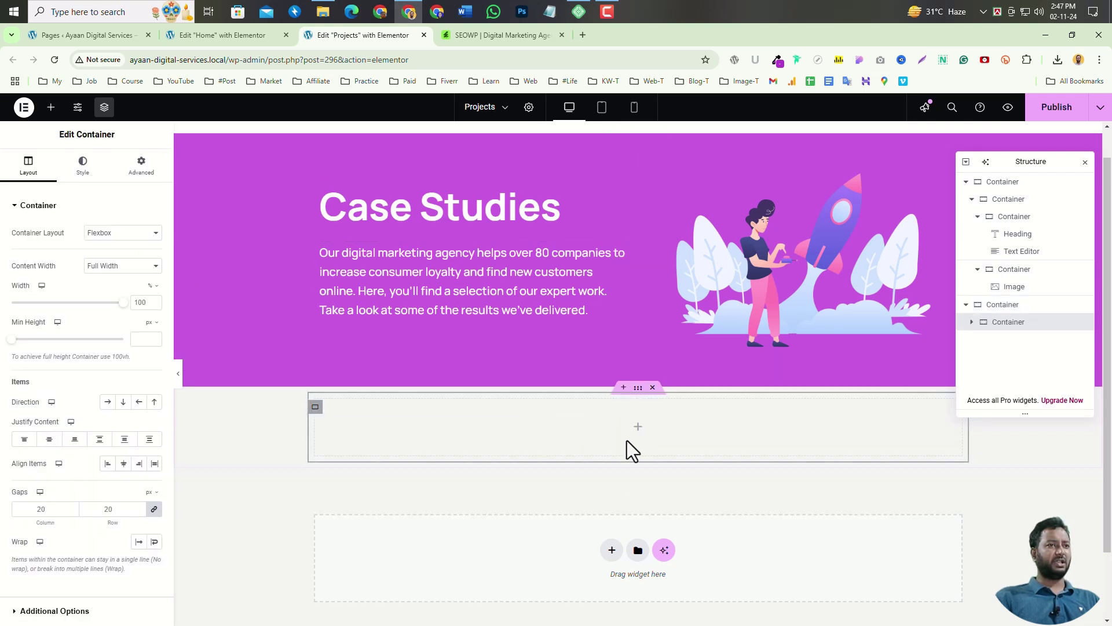
- Paste the copied three-card project section into the nested container below the Case Studies banner
right_click(637, 439)
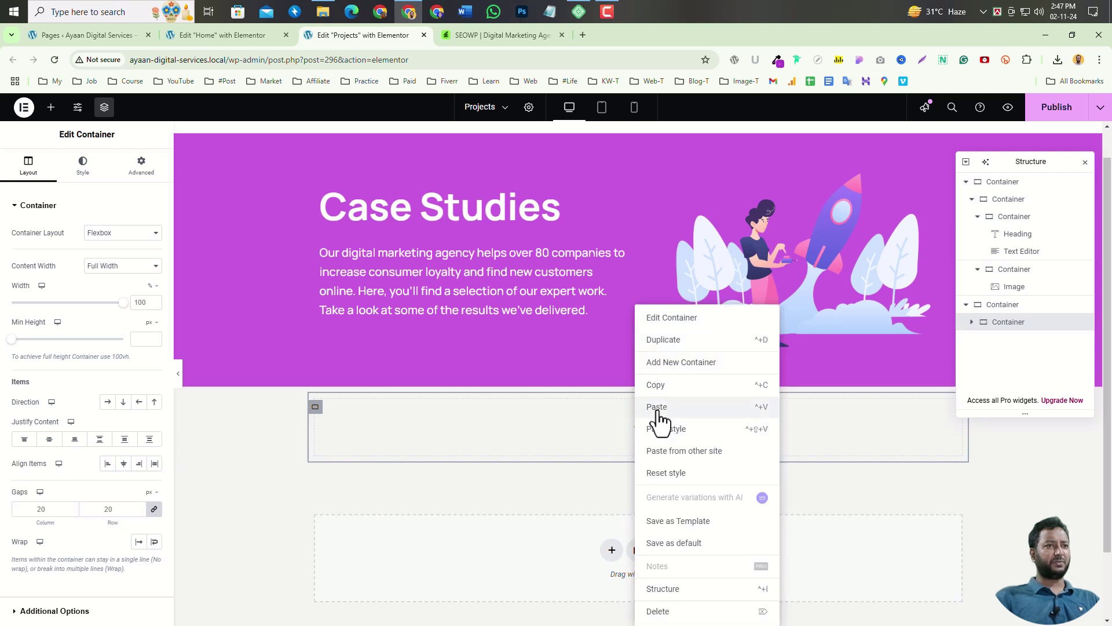
click(658, 407)
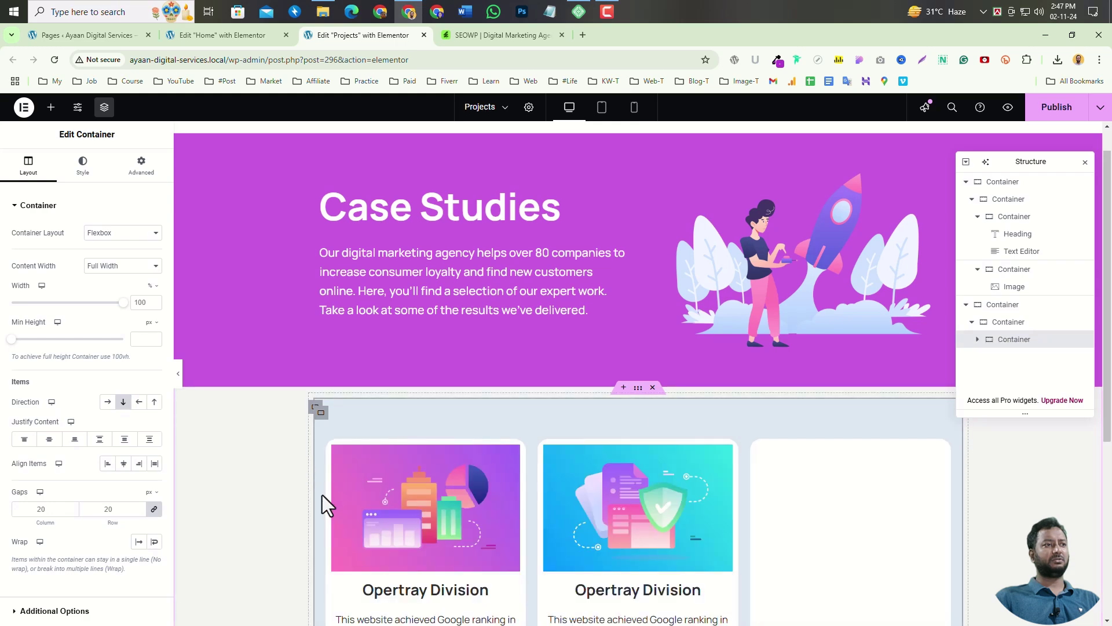
scroll(430, 448, down, 2)
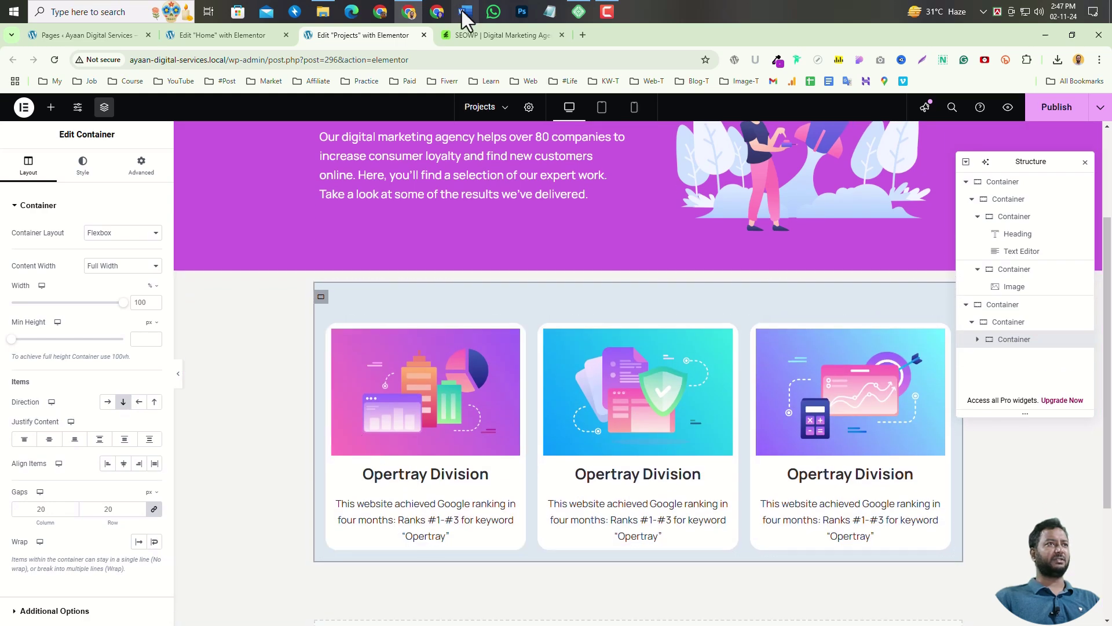
- Check the layout of the project cards in the SEOWP demo for comparison with the pasted section
click(453, 35)
scroll(400, 450, down, 3)
scroll(406, 454, up, 5)
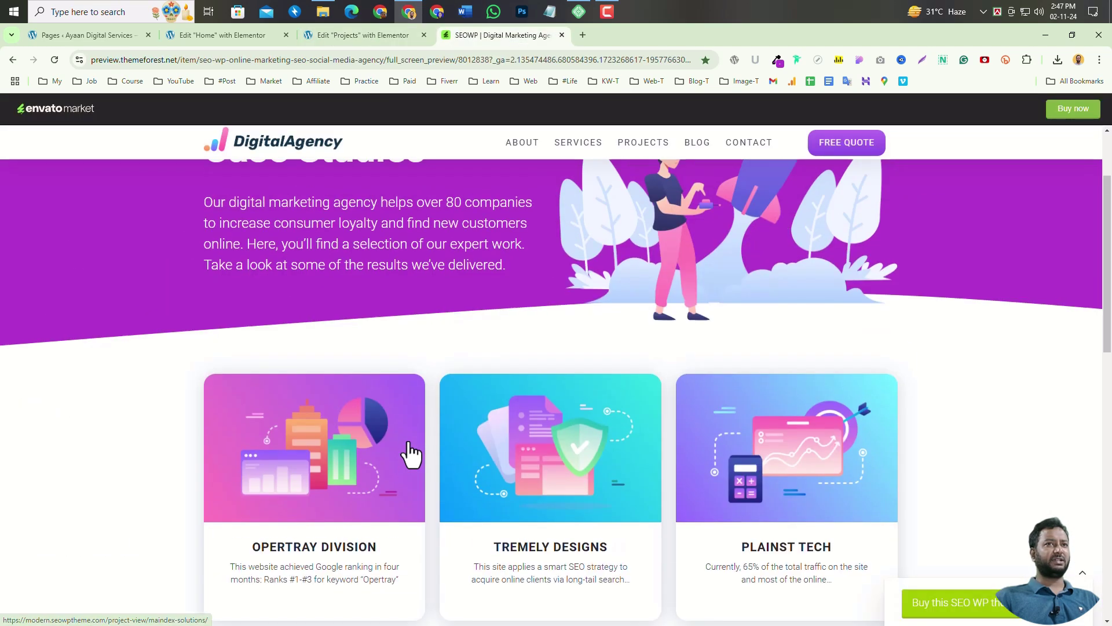
- Compare the rows of project cards in the SEOWP demo with the pasted card section in the Projects page editor
scroll(295, 423, down, 3)
scroll(377, 423, down, 3)
scroll(427, 343, up, 2)
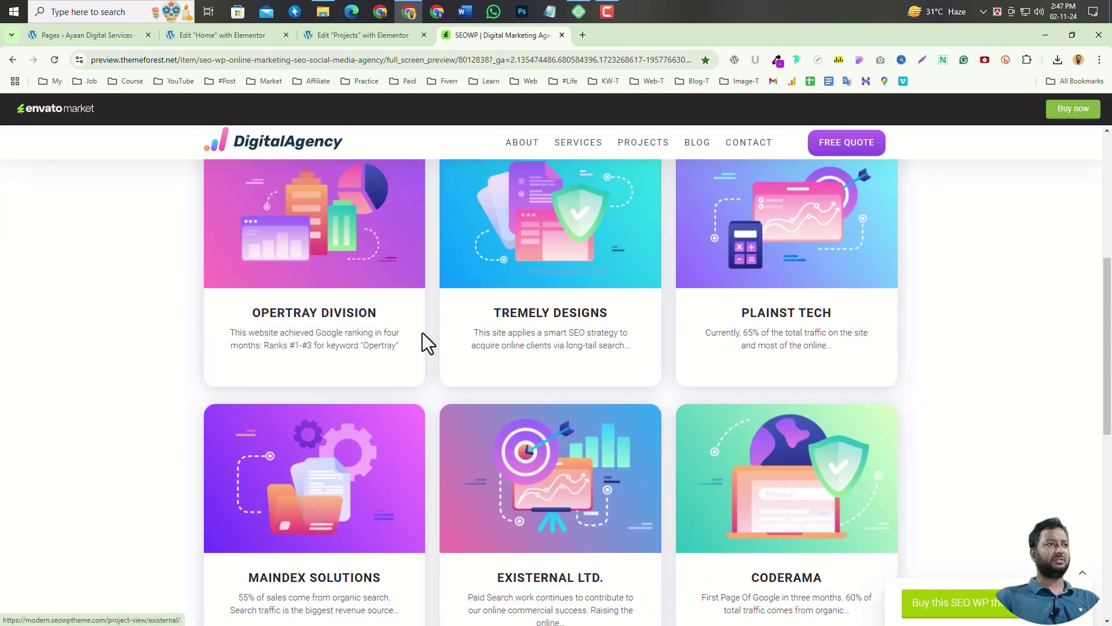
click(386, 36)
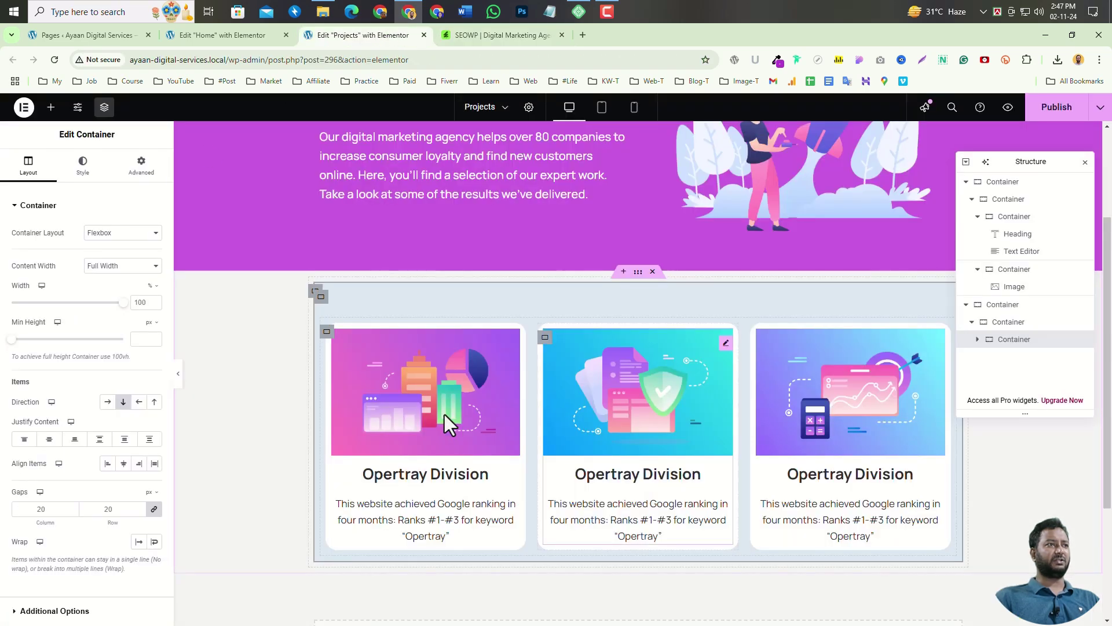
scroll(406, 420, up, 3)
scroll(354, 423, down, 3)
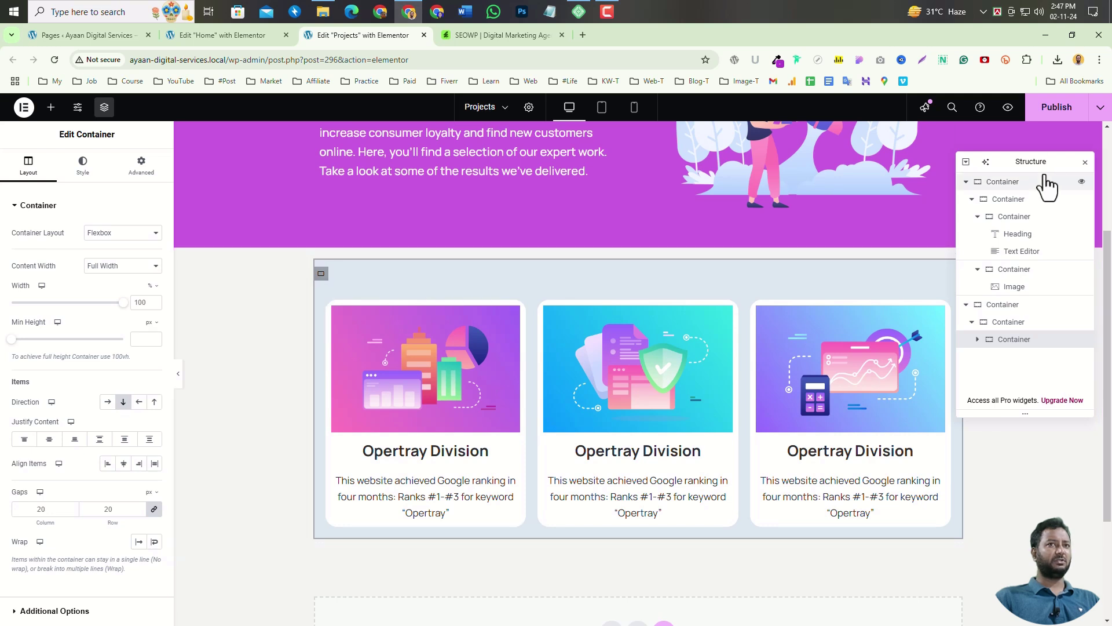
- Close the Structure navigator, clear the background color of the container wrapping the three project cards, and publish the page
drag(1037, 155, 993, 295)
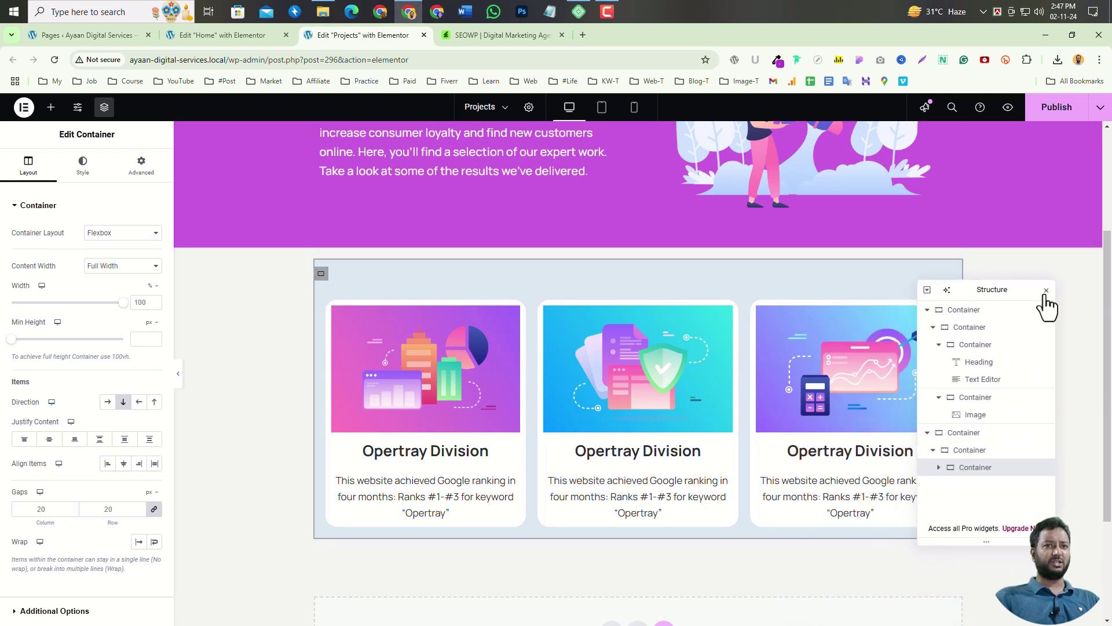
click(1047, 290)
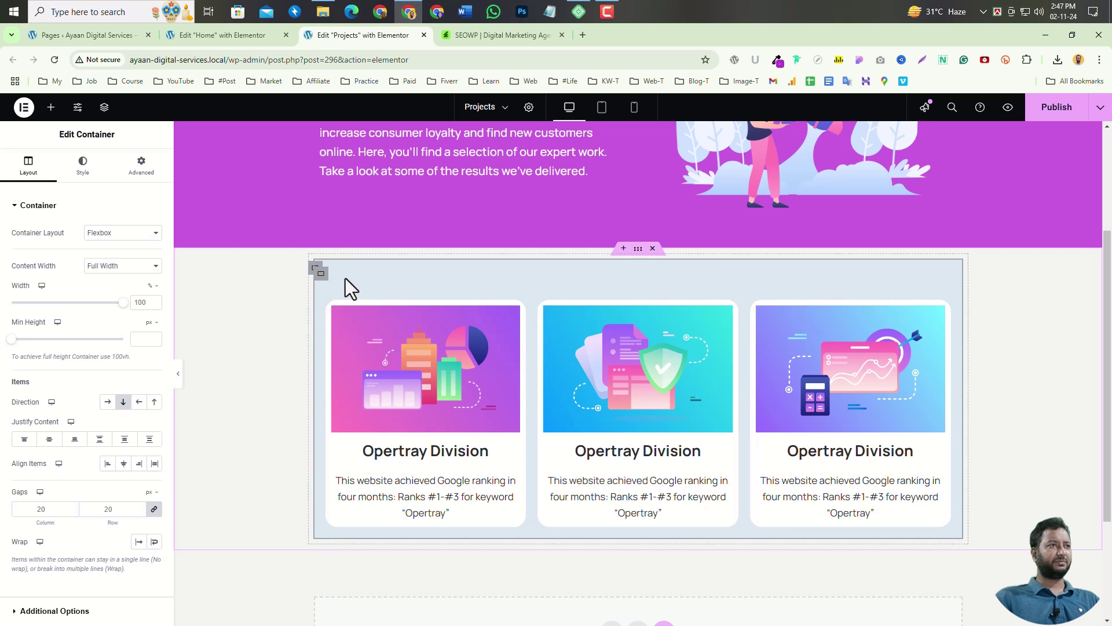
click(640, 250)
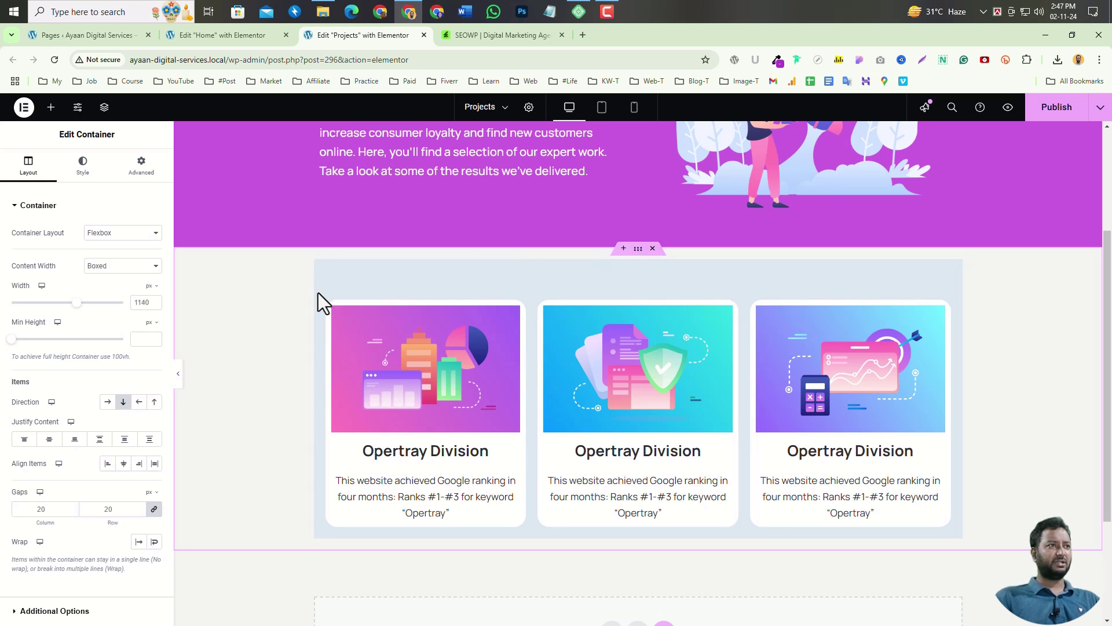
click(313, 268)
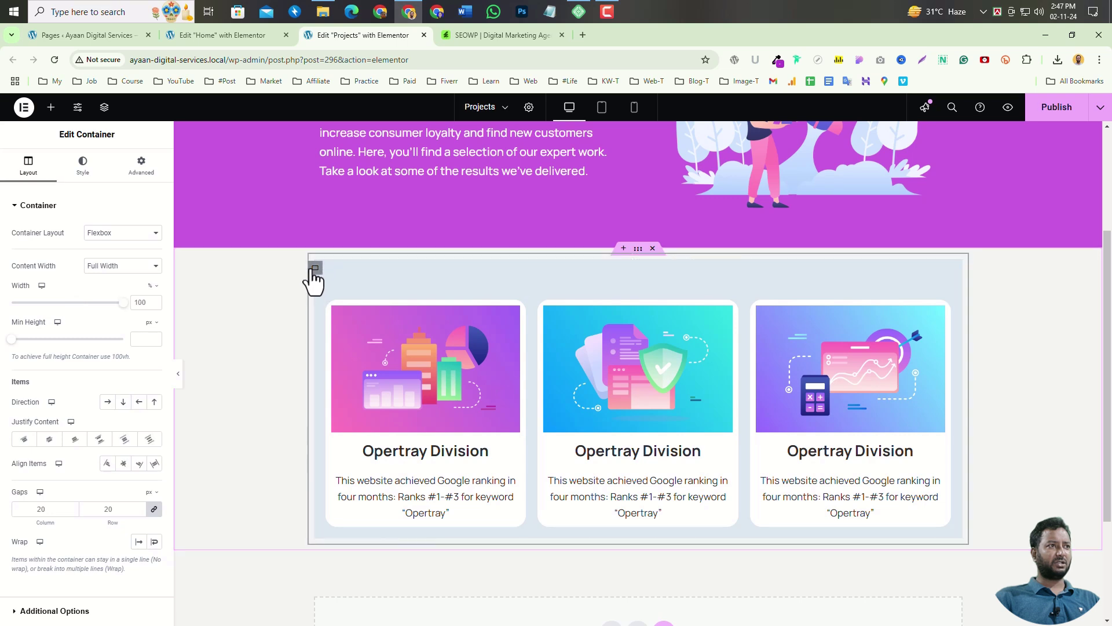
click(84, 173)
click(108, 259)
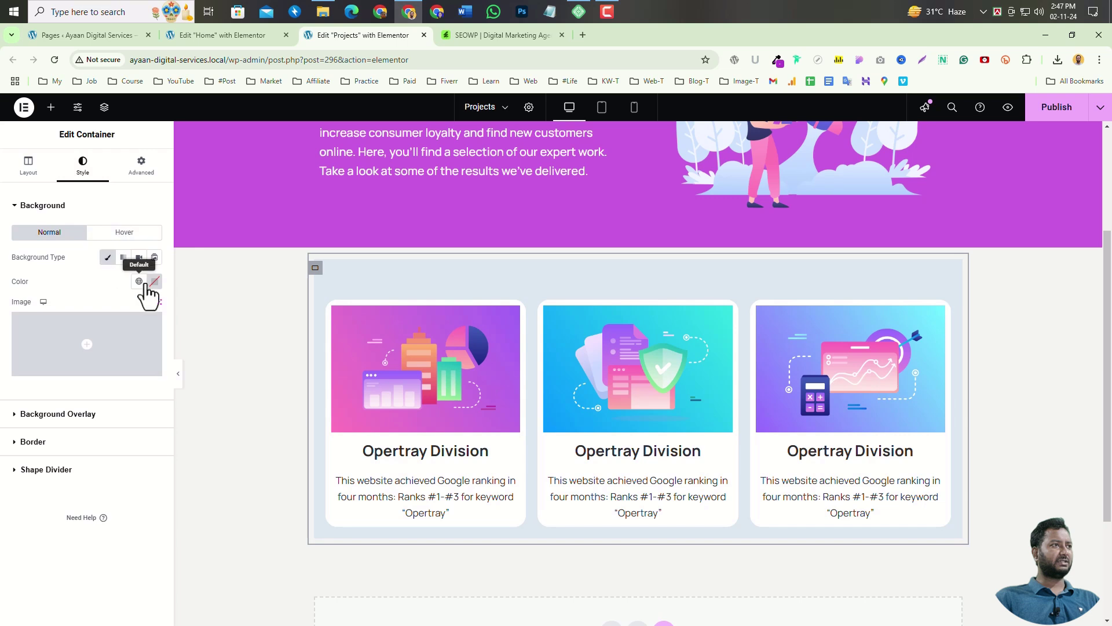
click(323, 275)
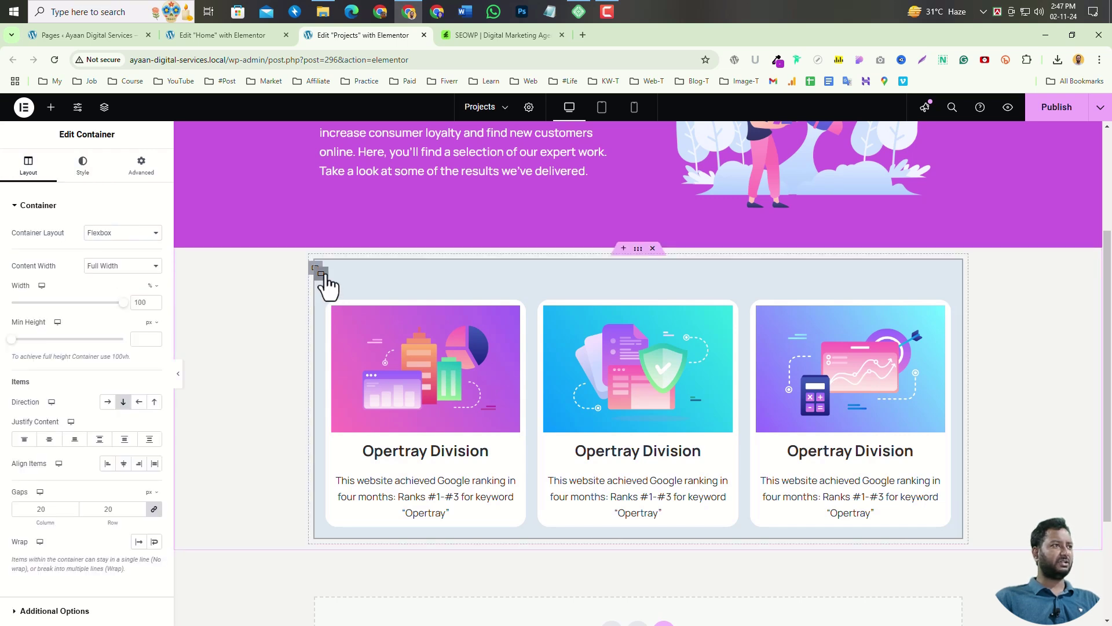
click(83, 168)
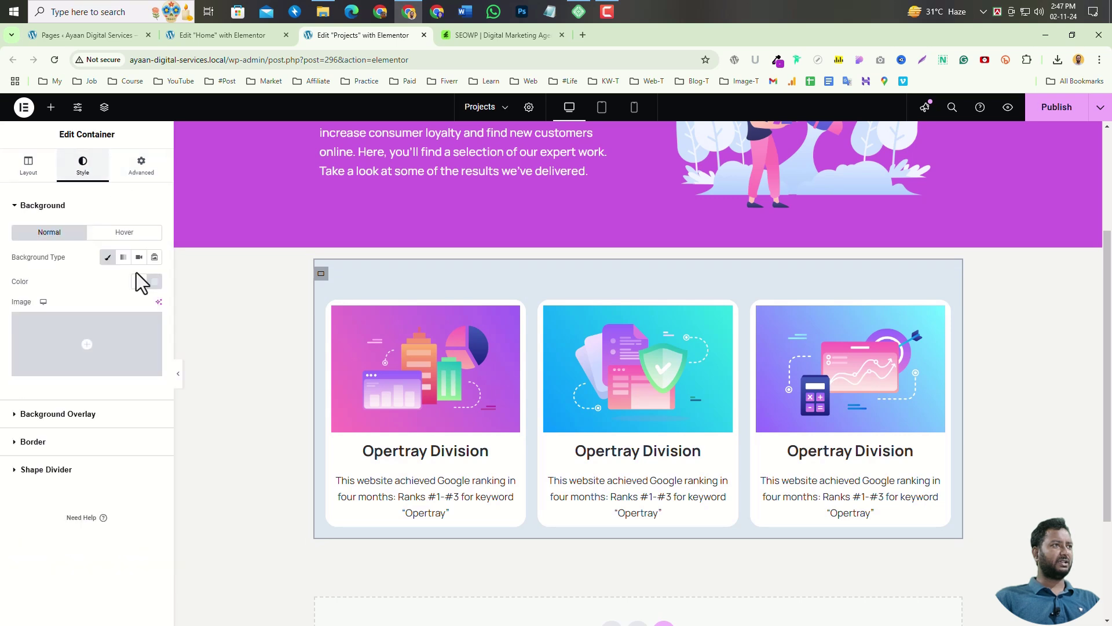
click(154, 281)
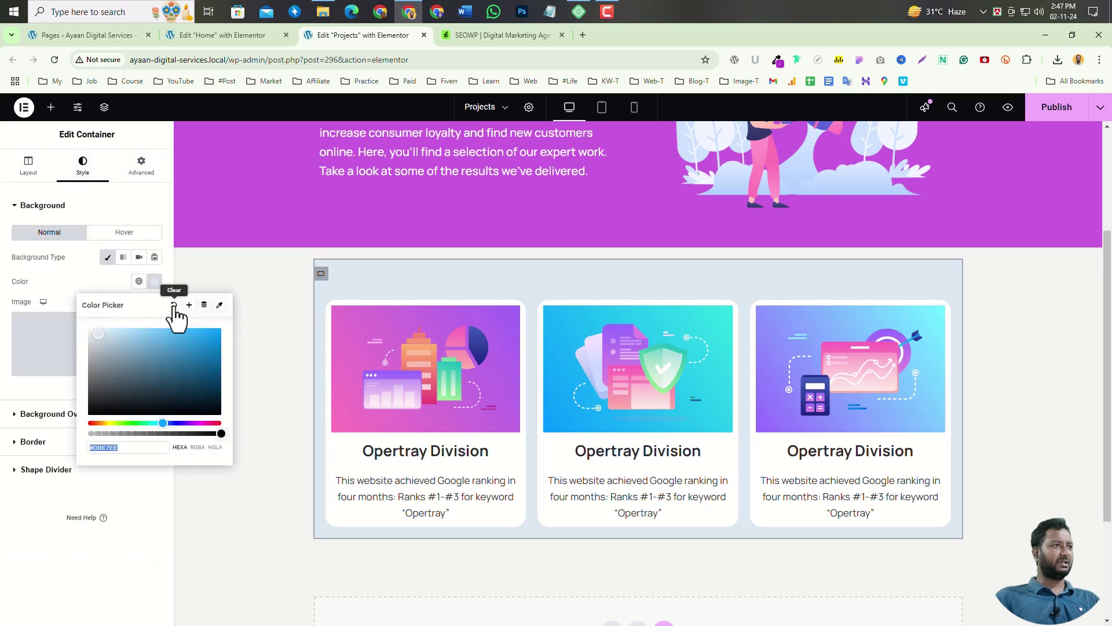
click(173, 306)
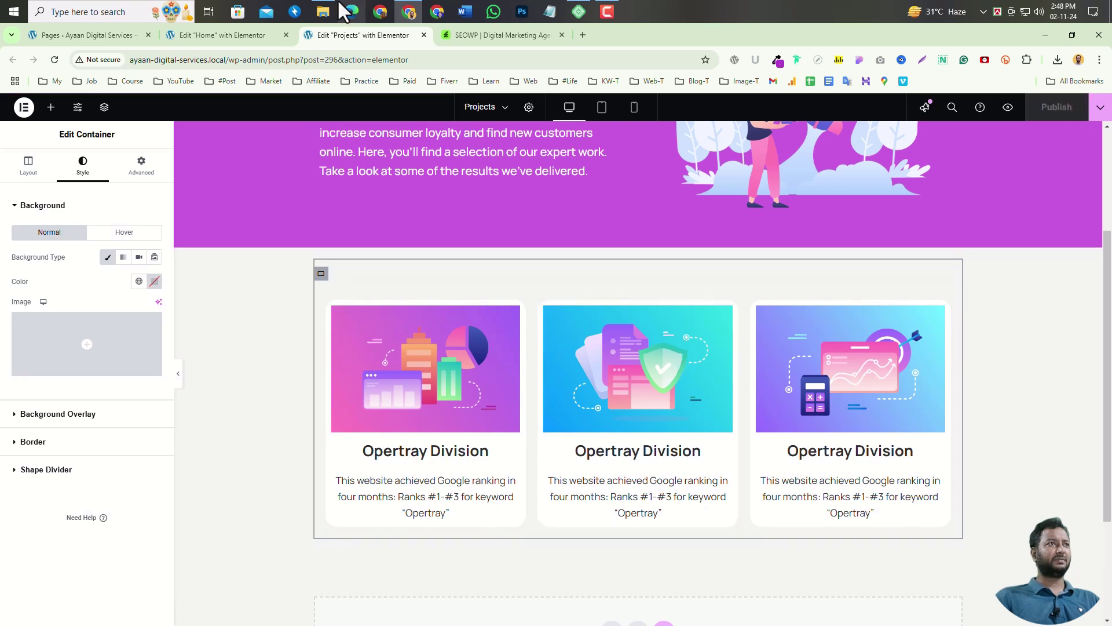
- Open the live Ayaan Digital Services site in a new tab from the WordPress dashboard and view its Projects page
click(237, 36)
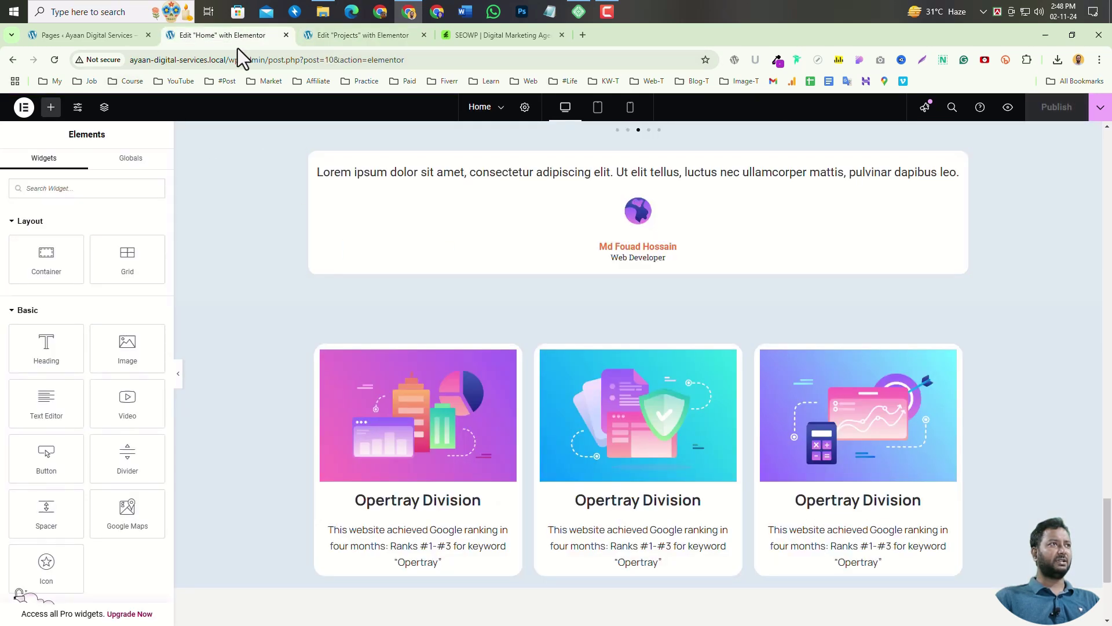
click(79, 39)
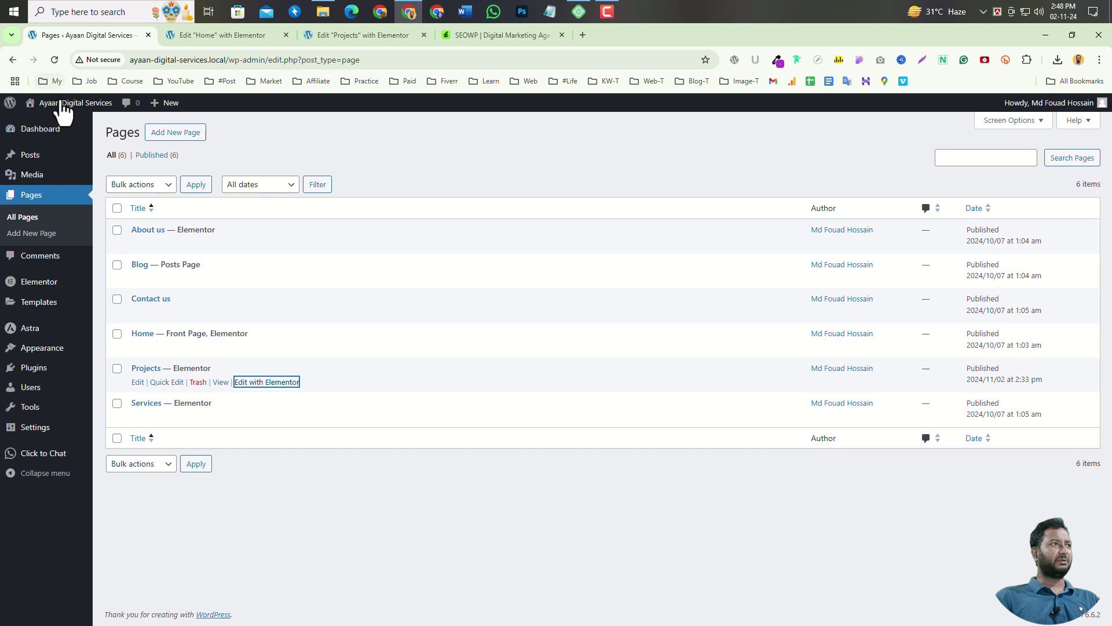
mouse_move(57, 108)
right_click(36, 122)
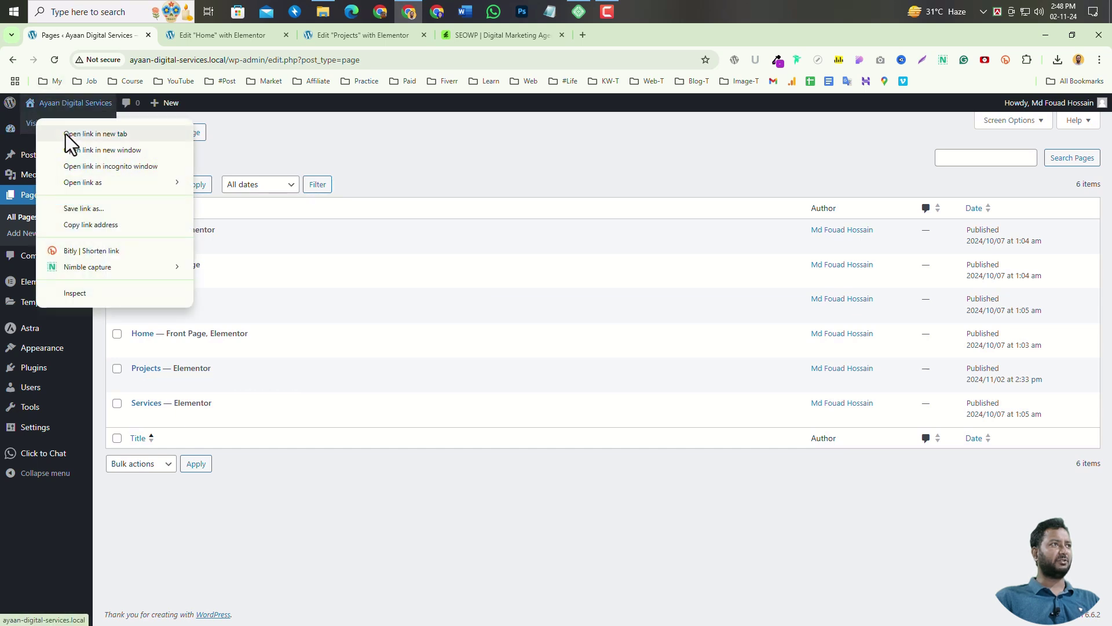
click(65, 133)
click(236, 37)
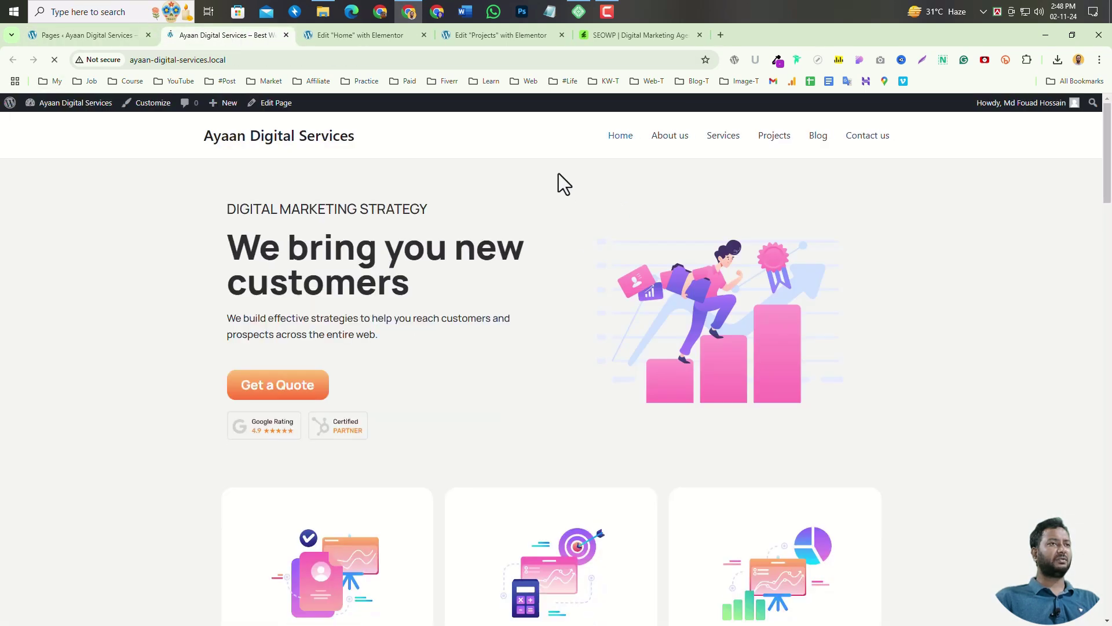
click(775, 139)
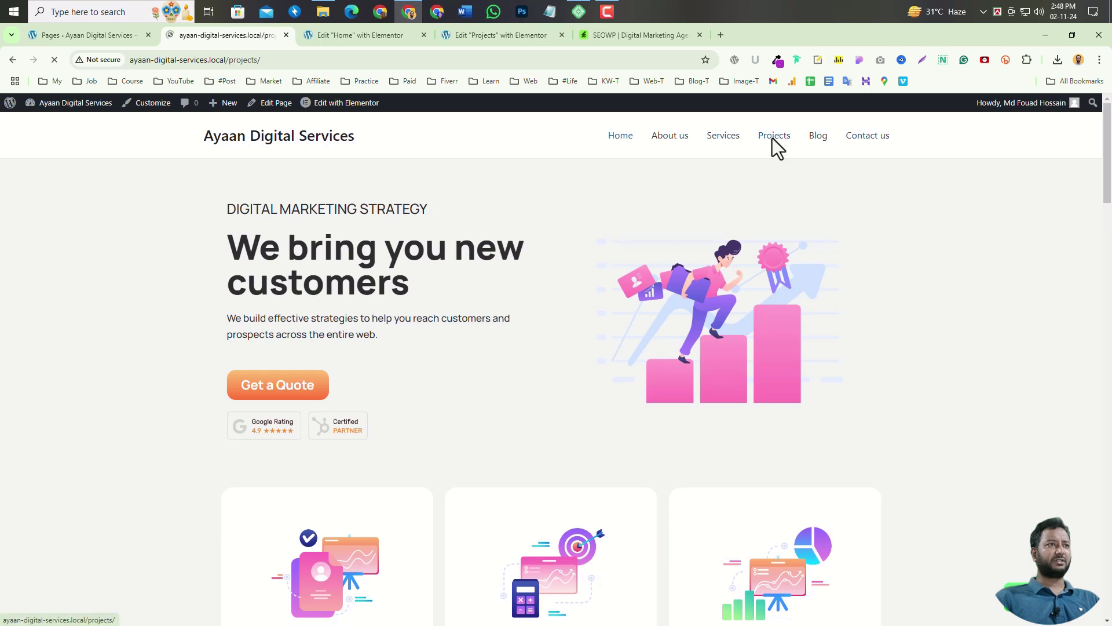
scroll(466, 367, down, 3)
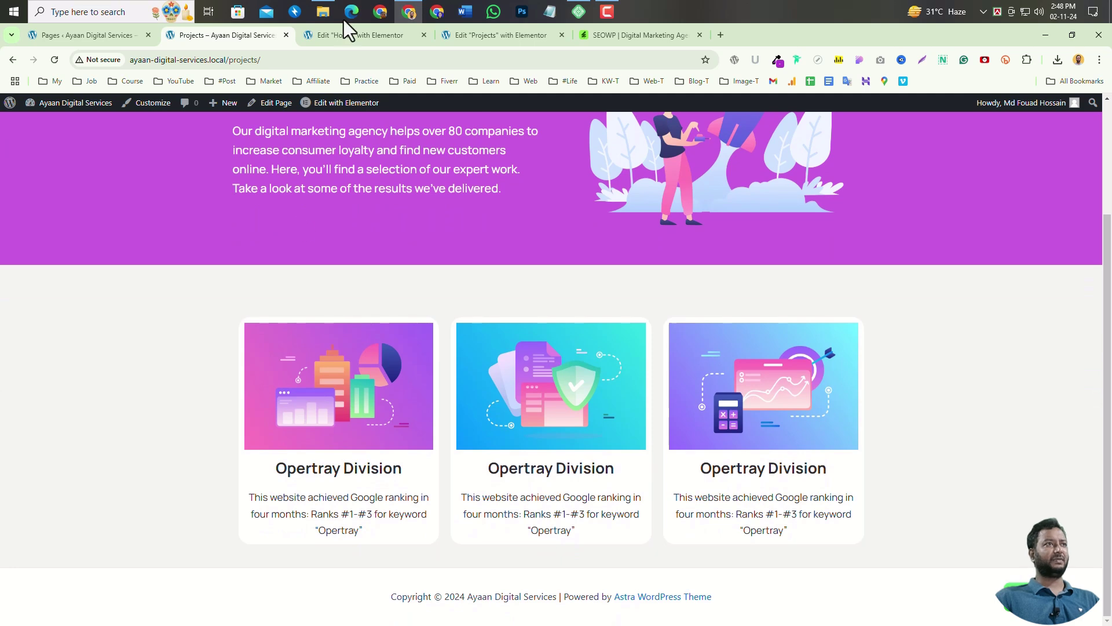
- Check the second row of cards in the SEOWP demo and duplicate the outer project cards container in the Projects editor
click(643, 36)
scroll(600, 391, down, 2)
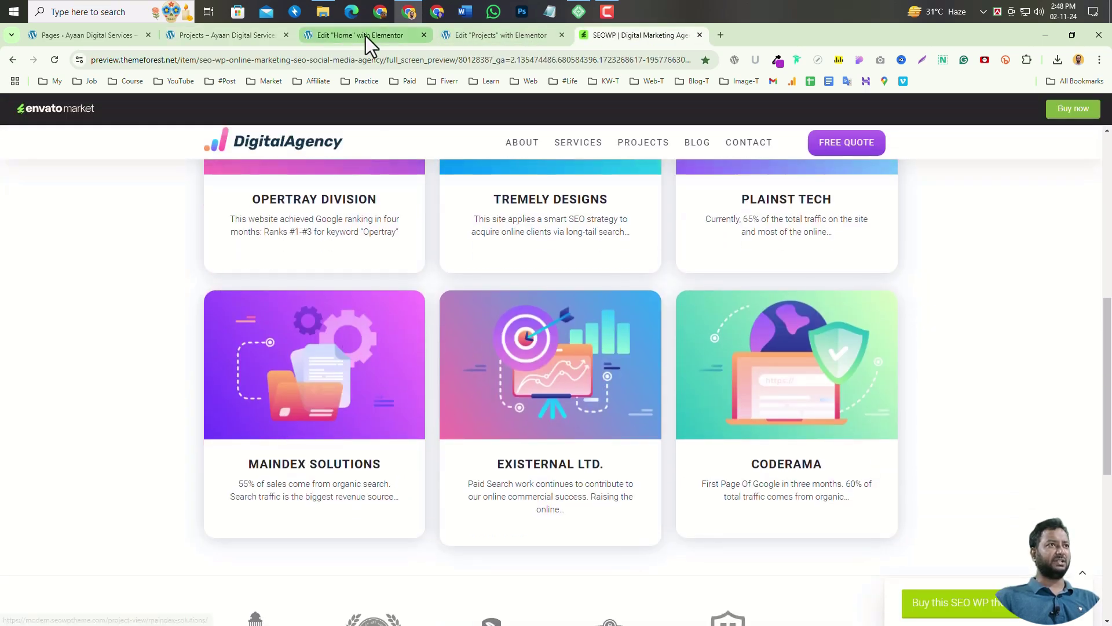
click(471, 36)
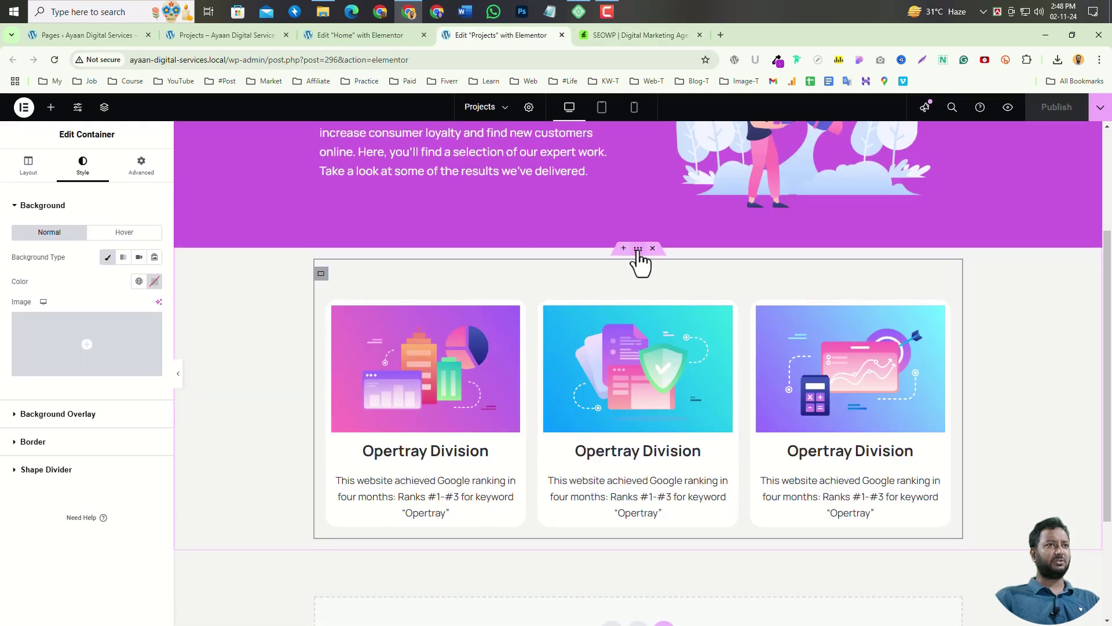
right_click(639, 251)
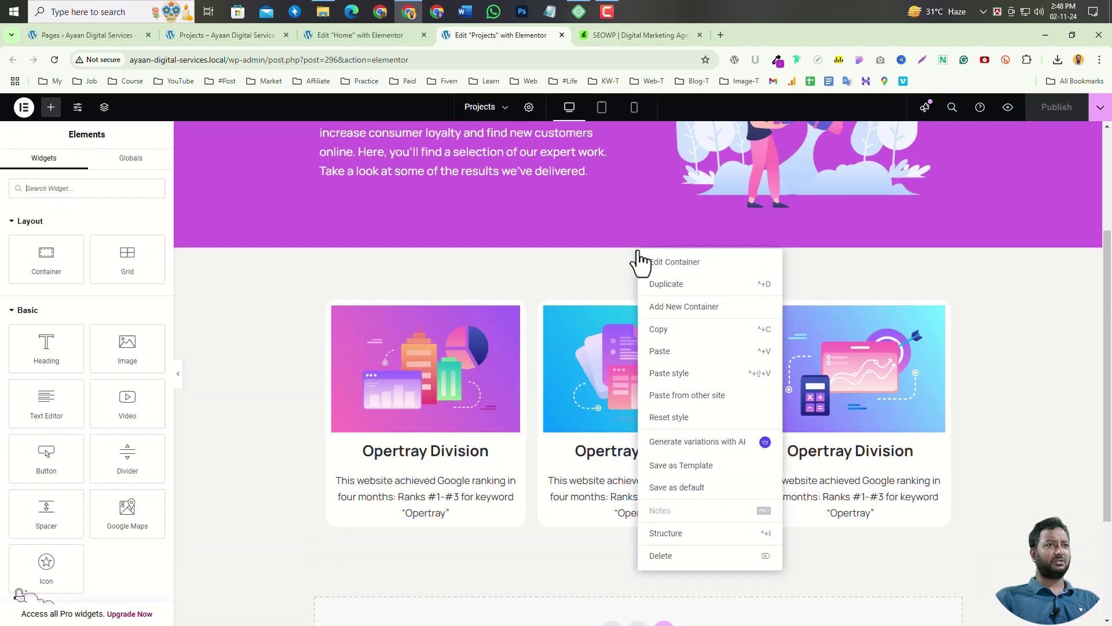
click(660, 288)
scroll(454, 479, down, 4)
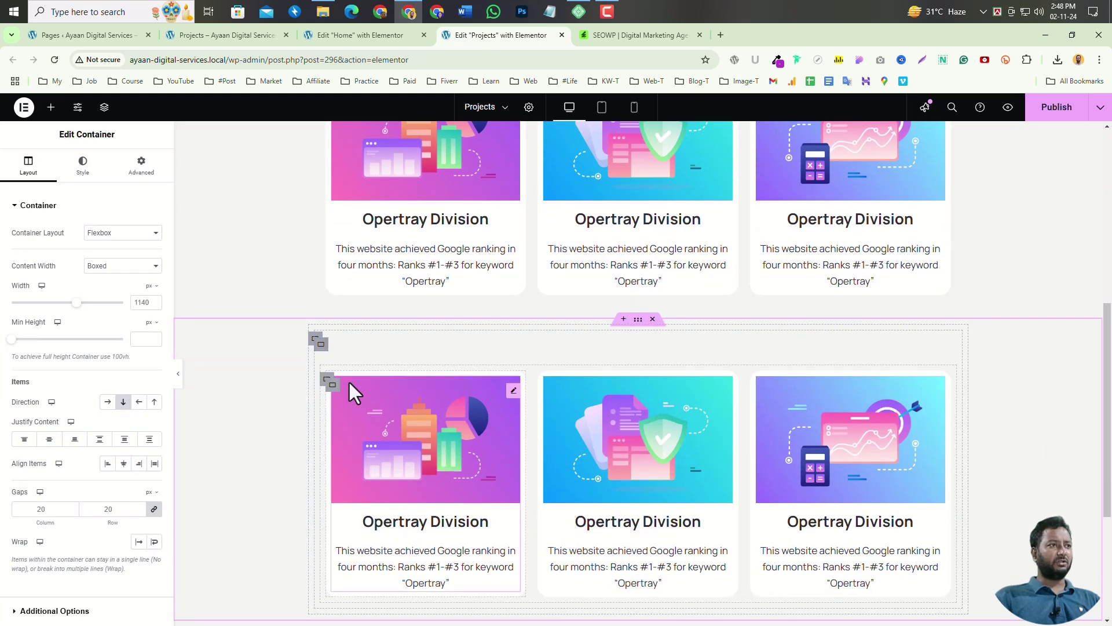
- Set the margin and padding of the nested container in the duplicated card section to 0 on all sides
click(319, 350)
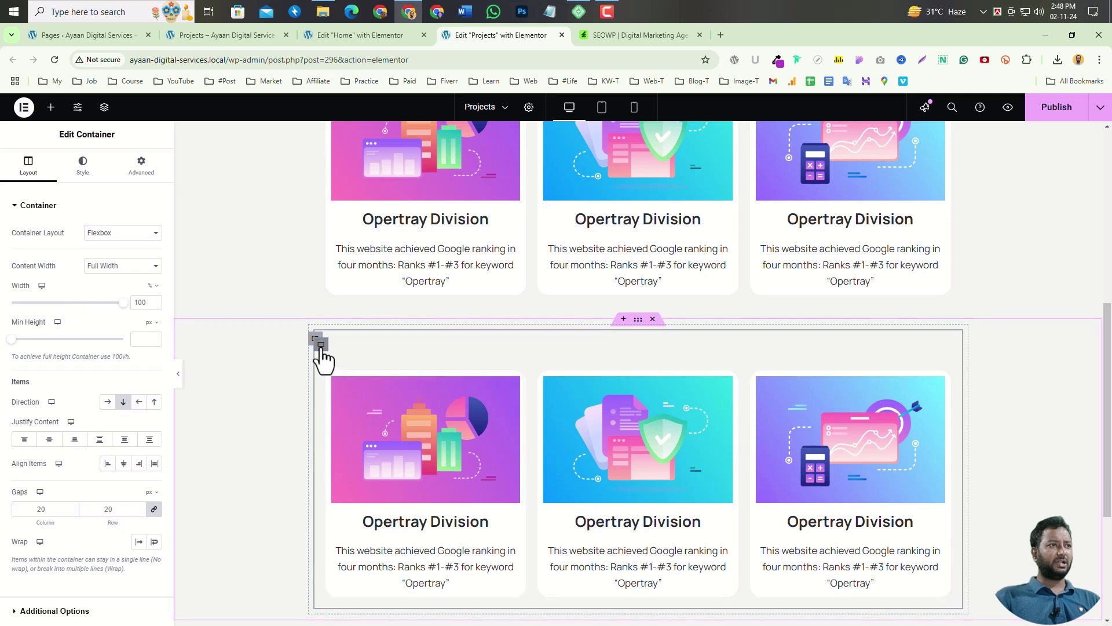
click(84, 174)
click(142, 174)
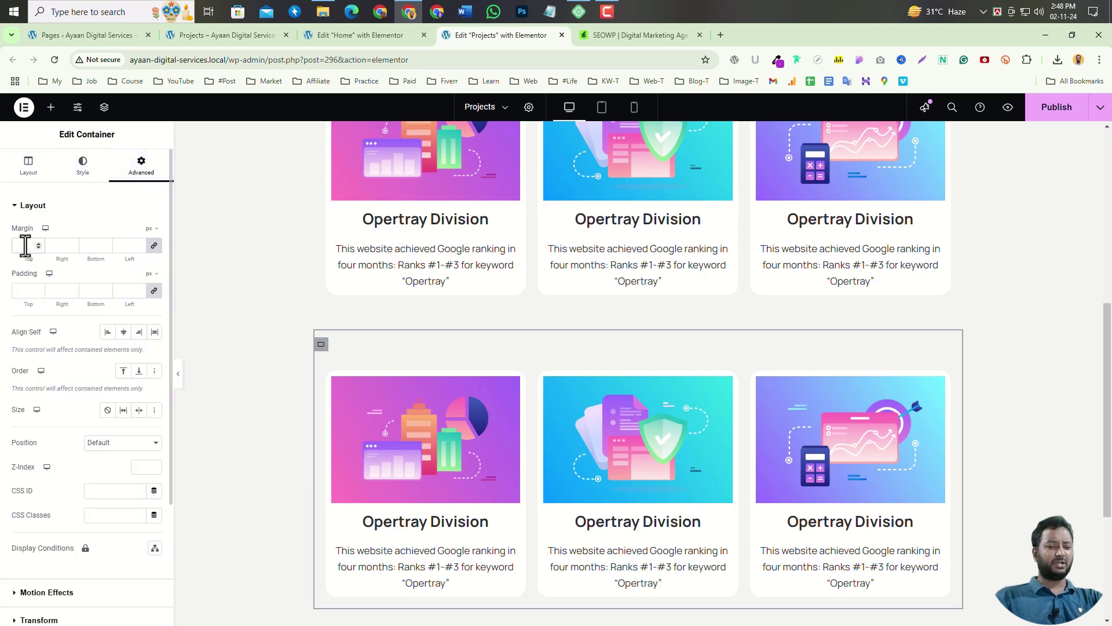
click(24, 291)
text(0)
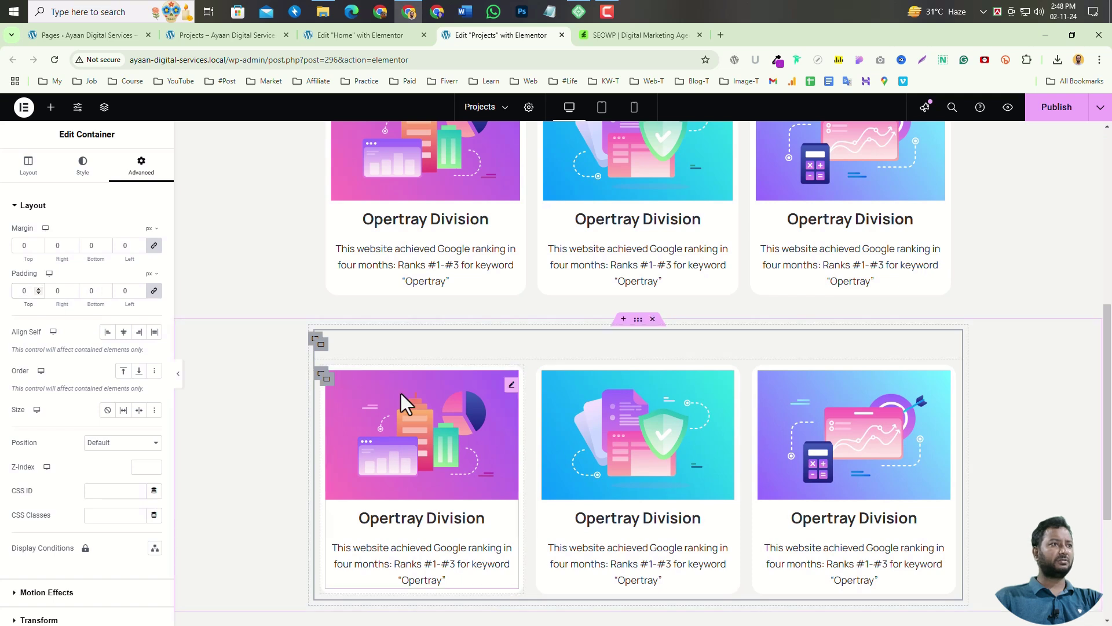
- Set the top margin of the container directly holding the duplicated row's three cards to 0
click(319, 373)
click(141, 165)
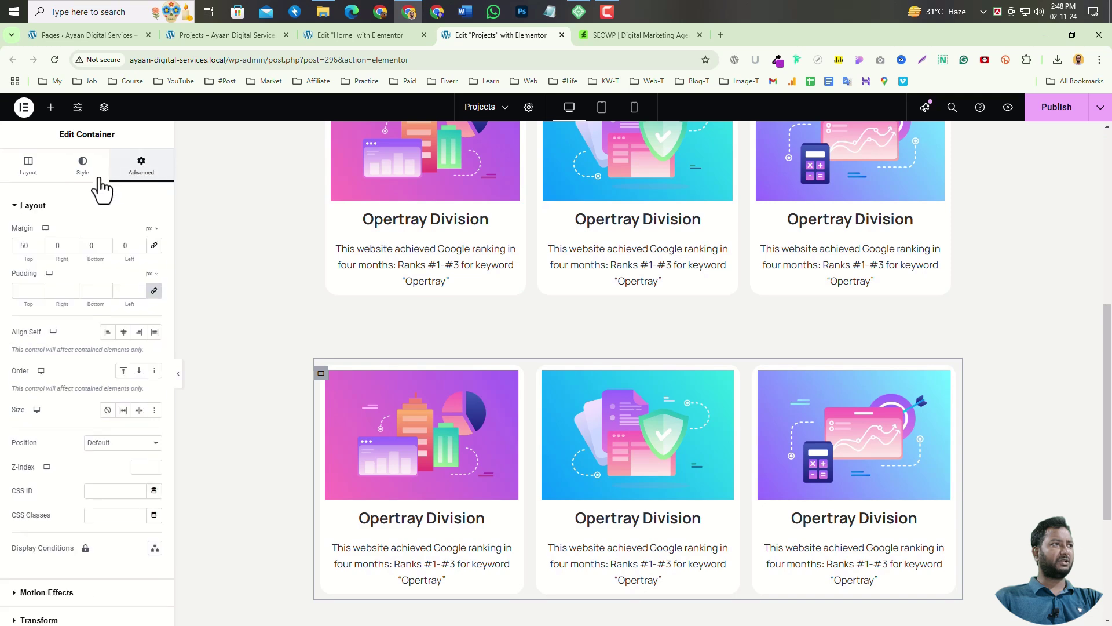
text(0)
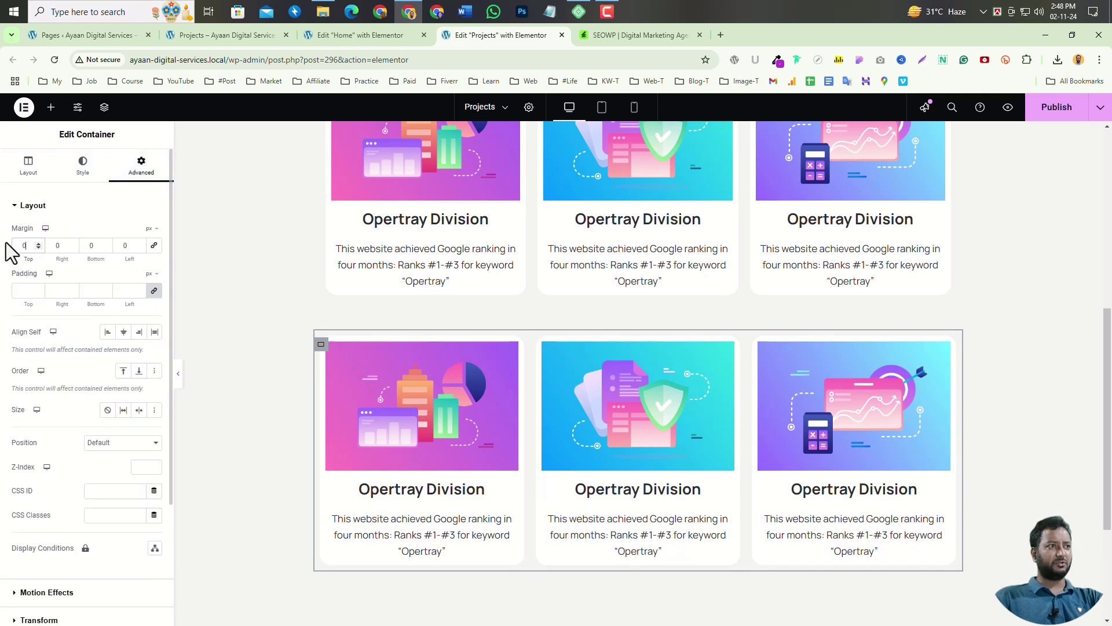
- Set the top margin of the container directly holding the first row's three cards to 0
scroll(436, 428, up, 3)
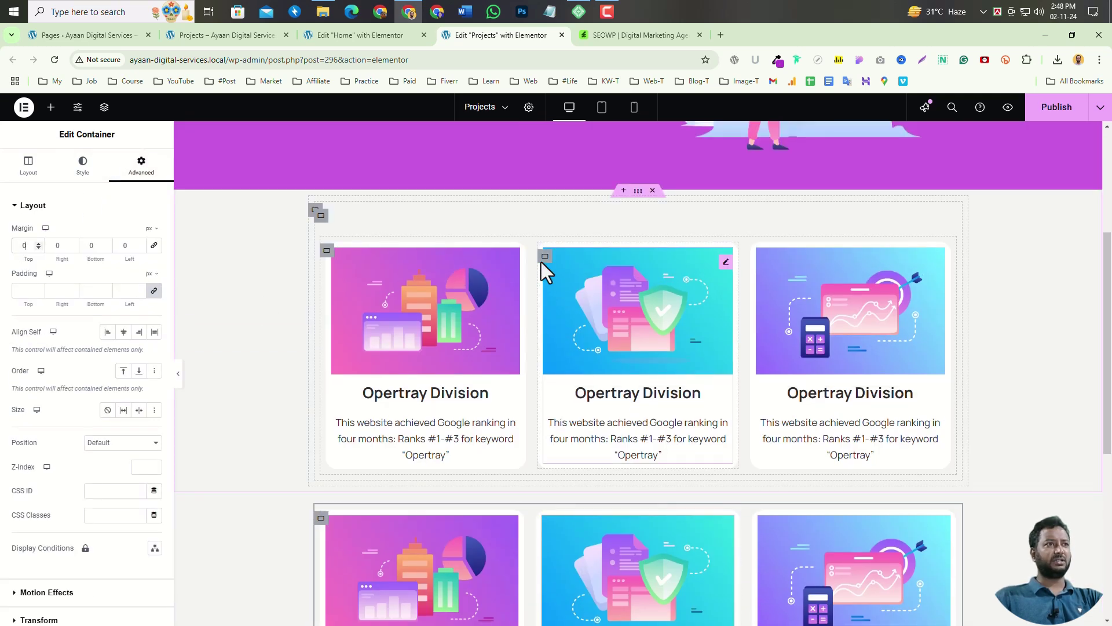
click(327, 251)
click(141, 168)
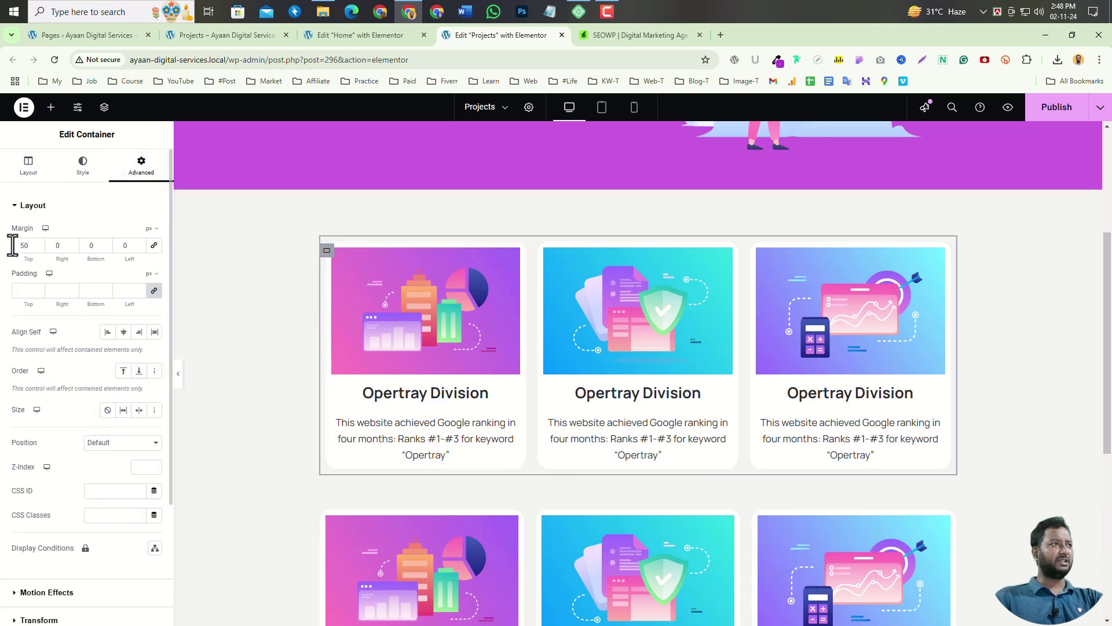
text(0)
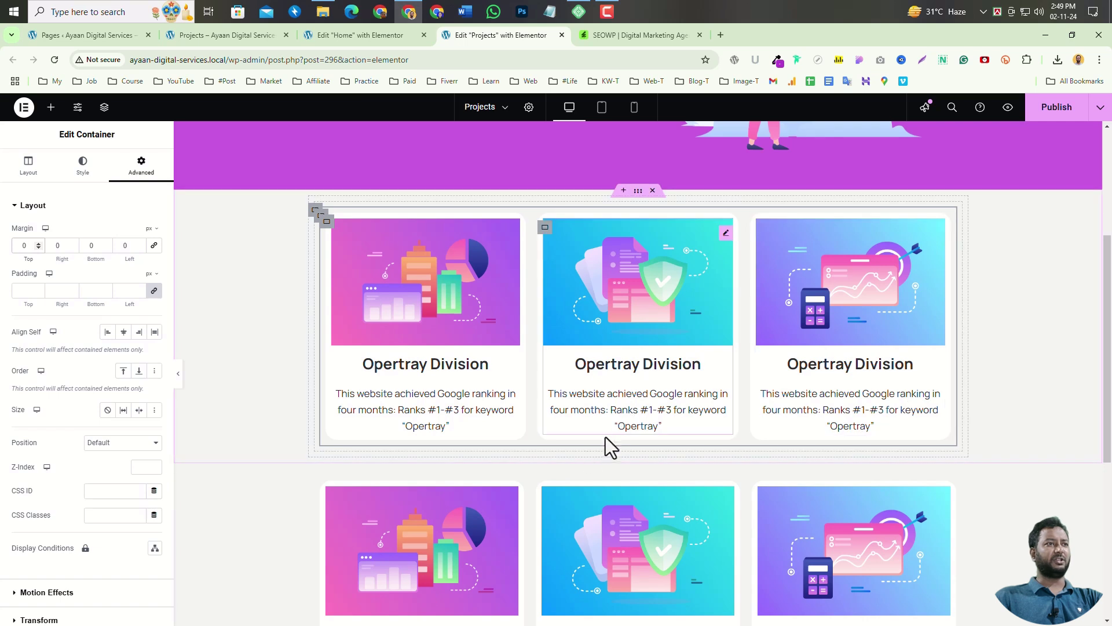
- Review the margin and padding settings of the first row's nested container and the second row's outer container
click(318, 220)
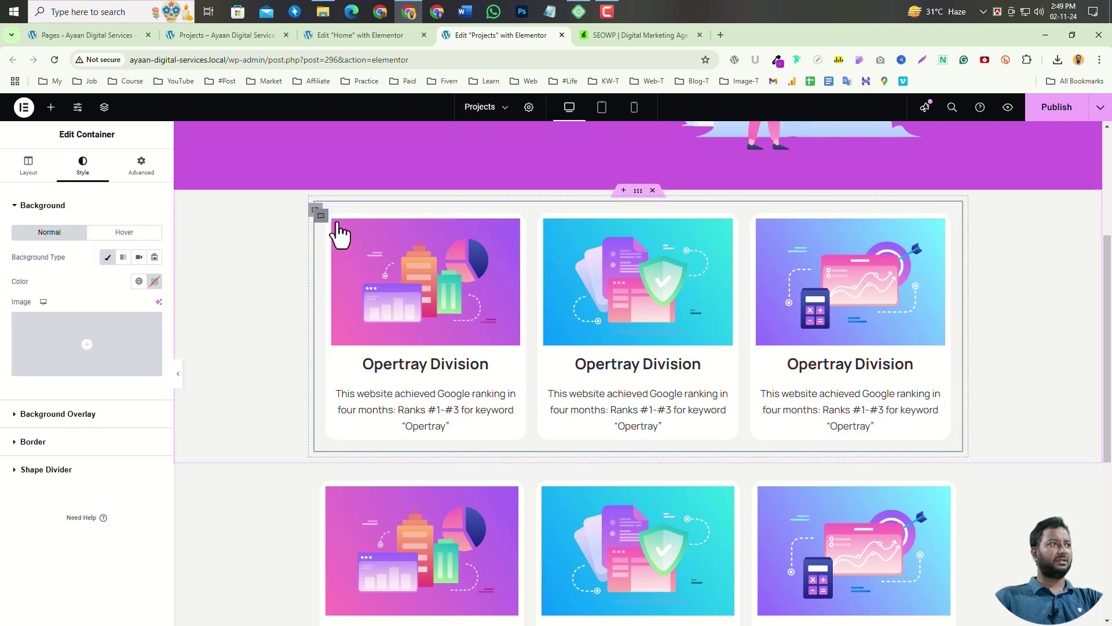
click(141, 168)
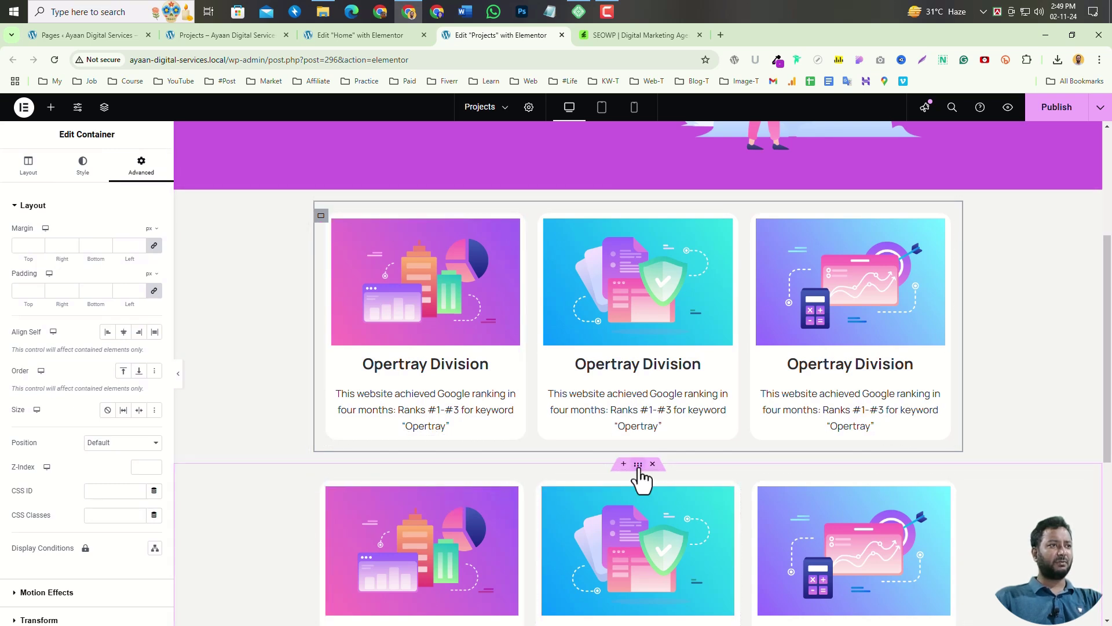
click(639, 468)
click(139, 164)
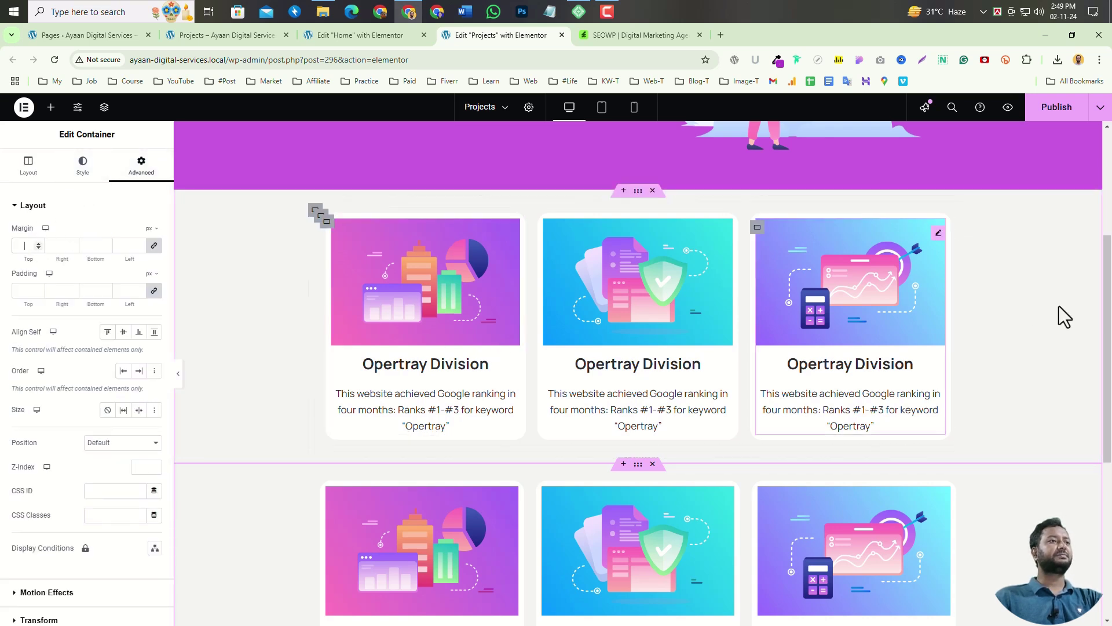
scroll(992, 371, down, 2)
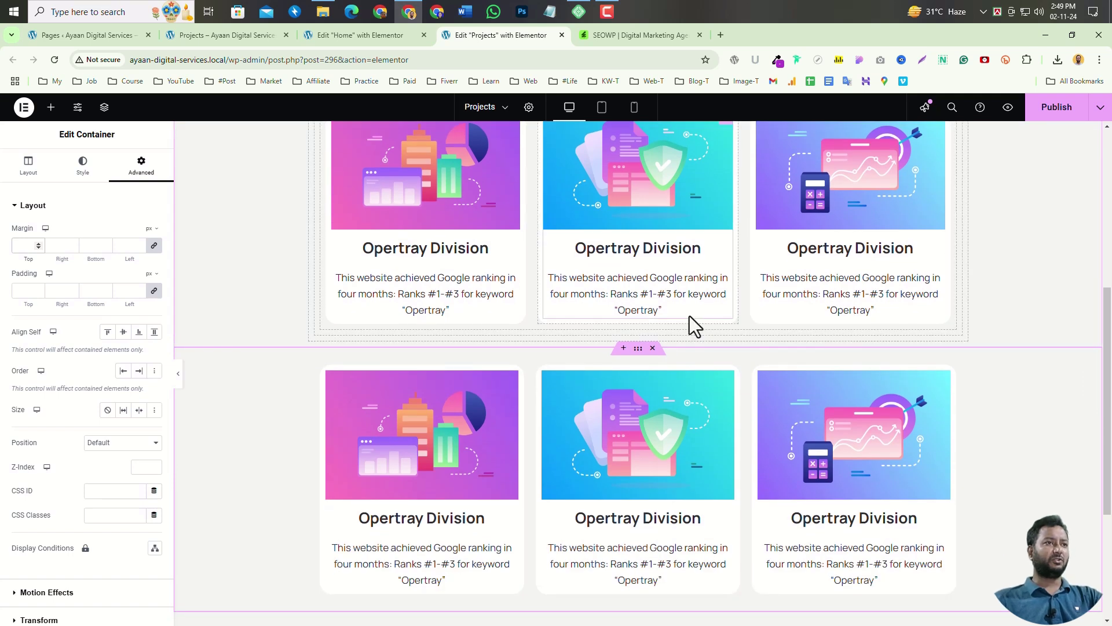
scroll(689, 322, up, 1)
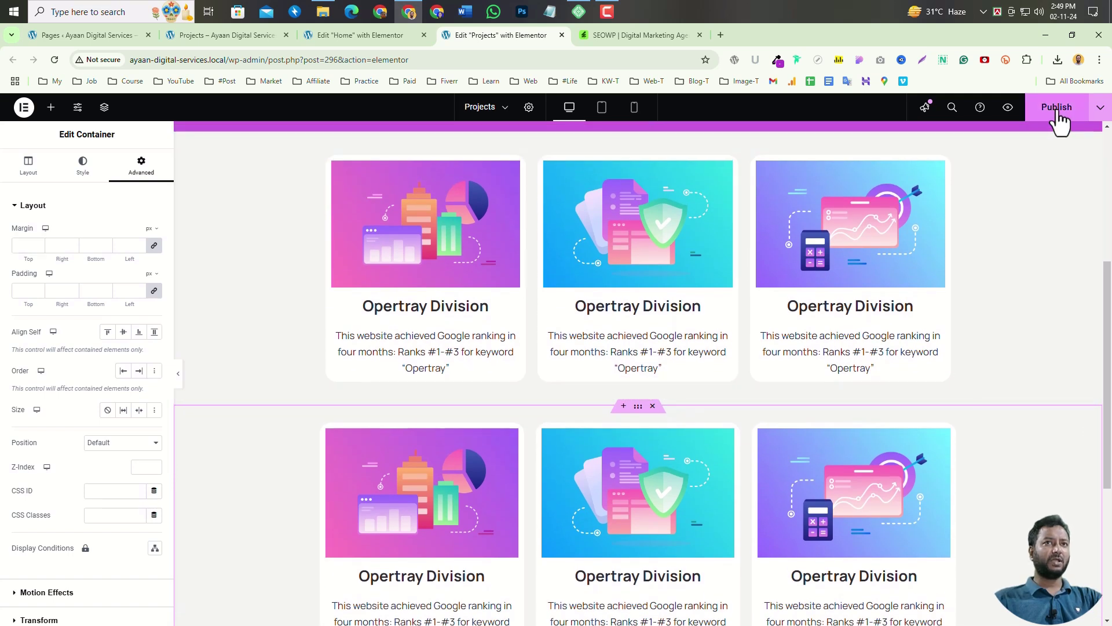
- Publish the Projects page, then reload the live Projects page and review the spacing of both card rows
click(1057, 113)
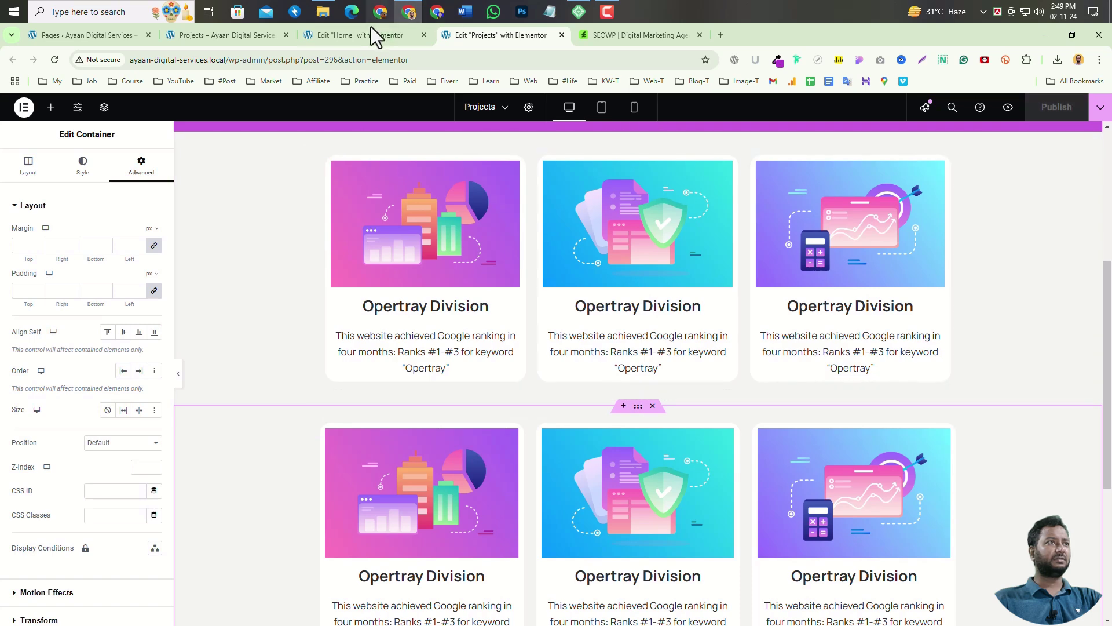
click(239, 36)
scroll(409, 297, up, 1)
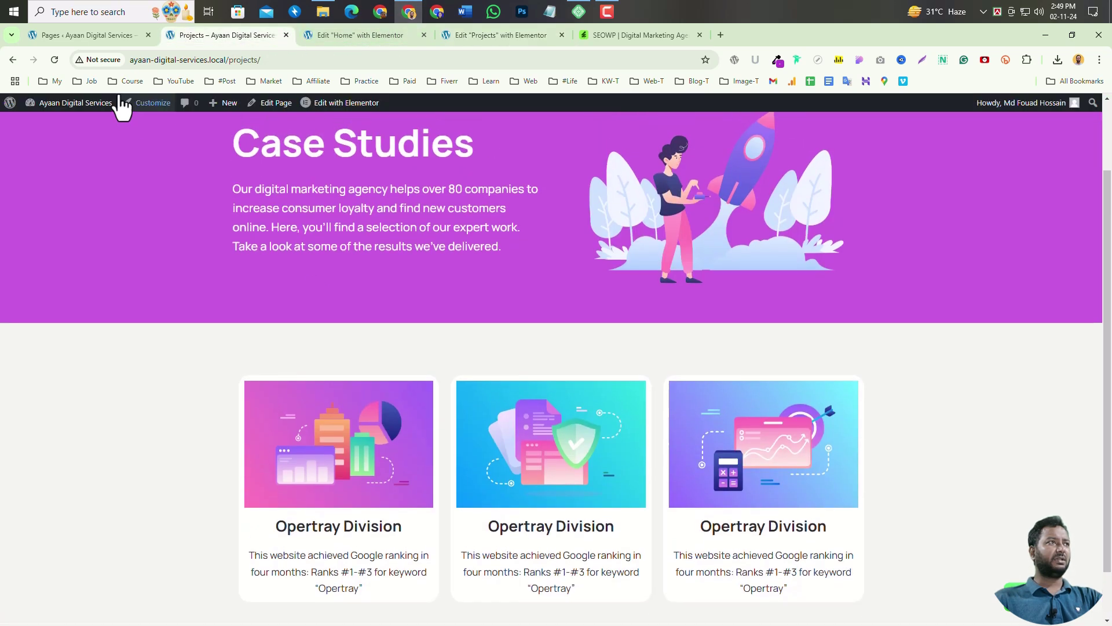
click(54, 56)
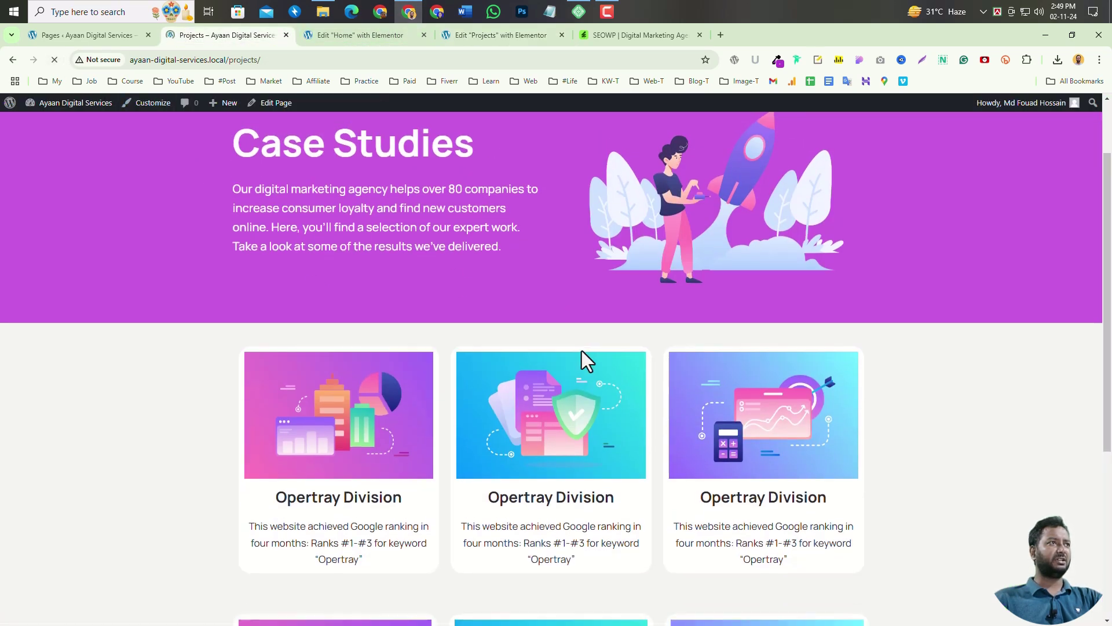
scroll(582, 350, down, 5)
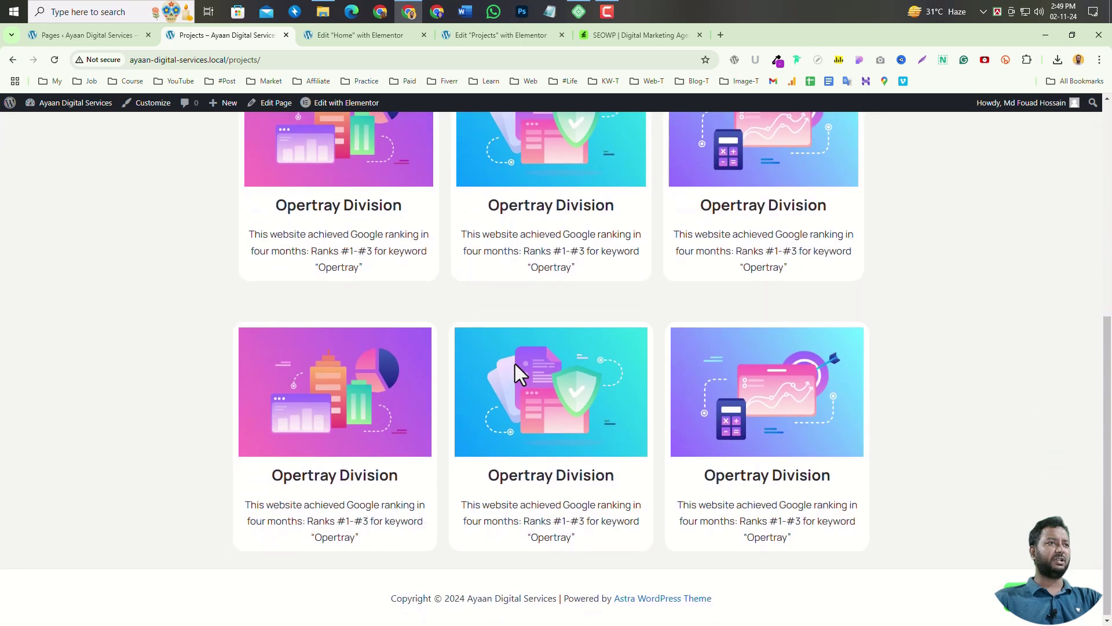
scroll(518, 359, up, 3)
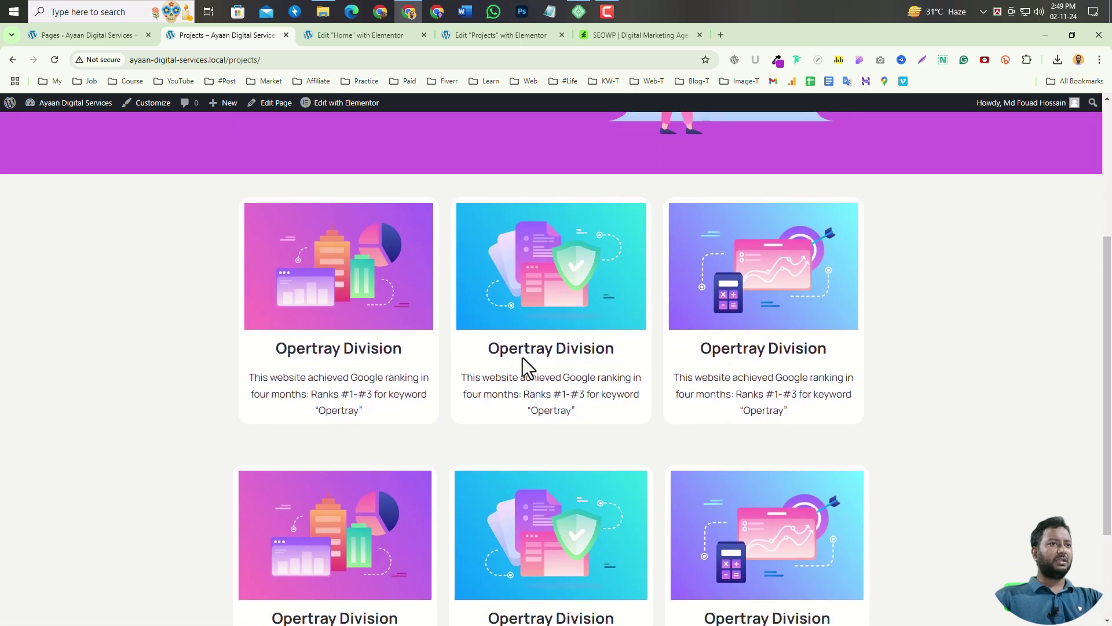
scroll(522, 364, down, 1)
- Set the title of the second row's first card to "Maindex Solutions", following the matching card on the SEOWP demo
click(598, 35)
scroll(536, 400, down, 2)
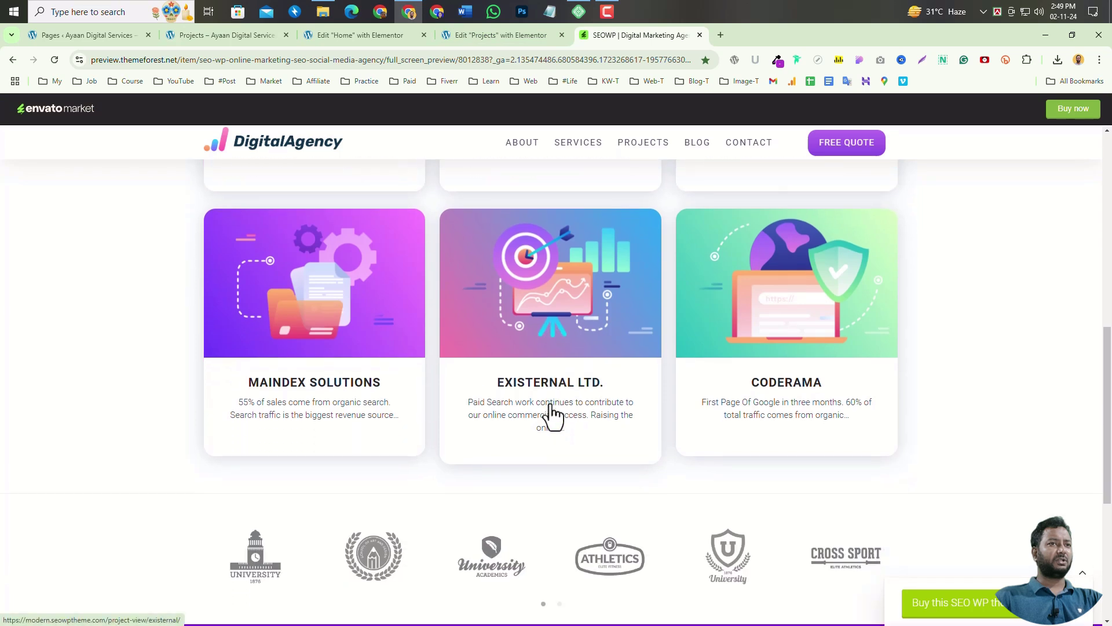
scroll(278, 447, up, 3)
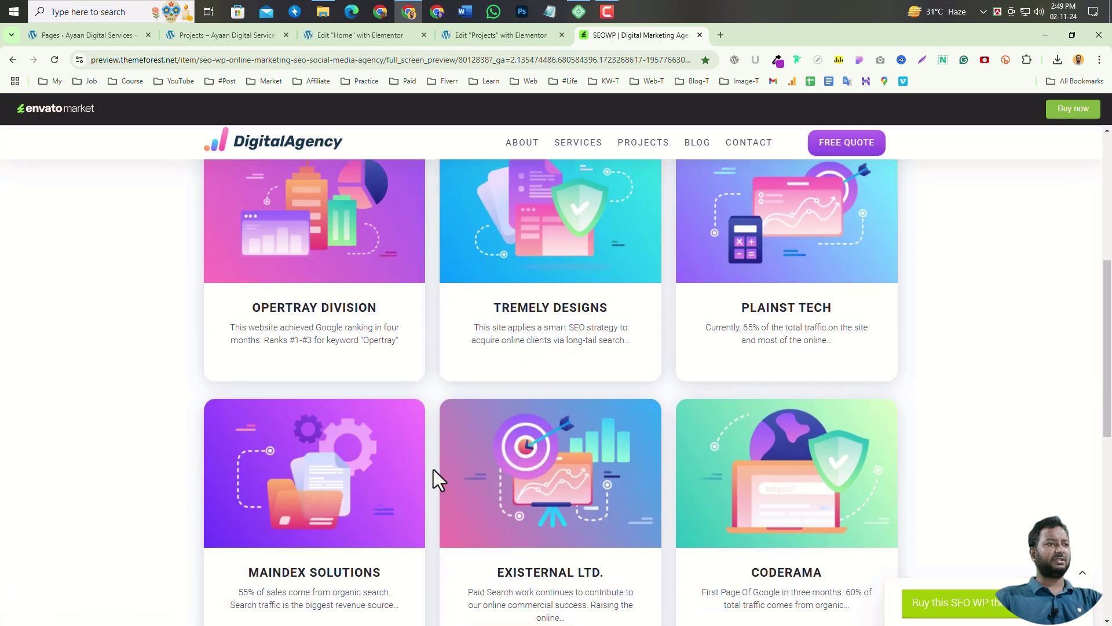
scroll(405, 493, down, 3)
drag(383, 409, 251, 416)
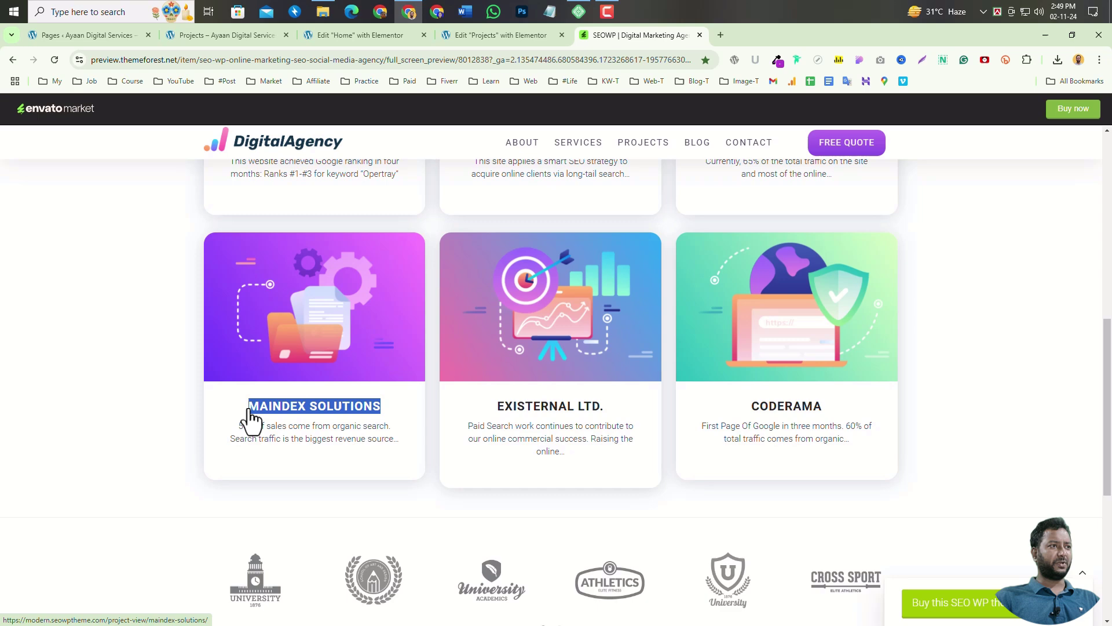
click(479, 36)
scroll(444, 509, down, 1)
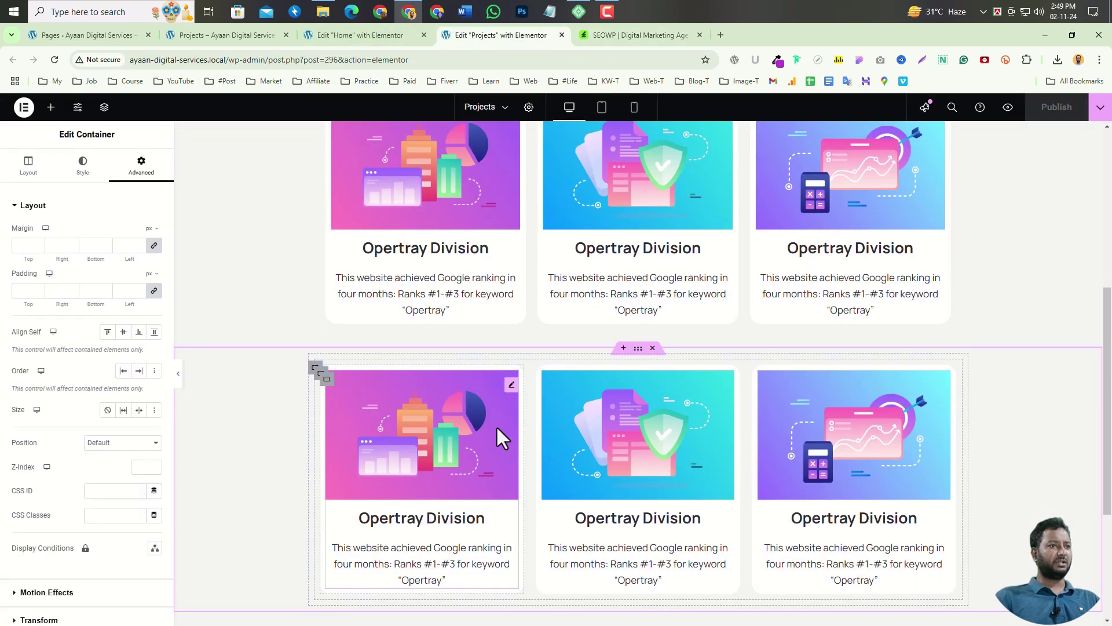
click(508, 377)
drag(70, 357, 15, 358)
text(Maindex Solutions)
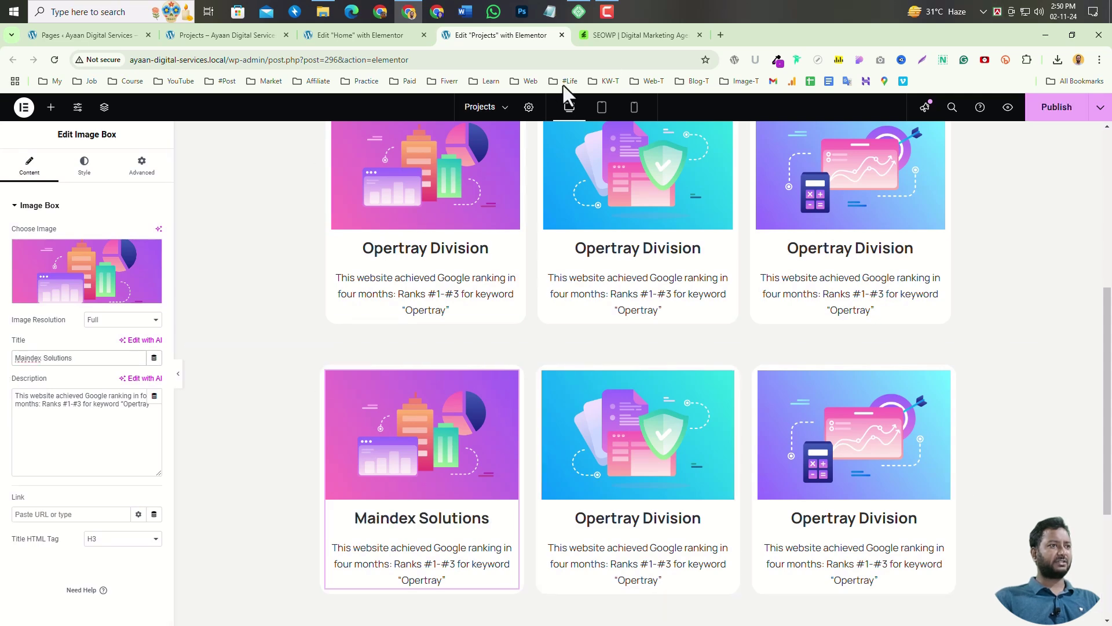
- Replace the Maindex Solutions card's description with the demo's "55% of sales come from organic search. Search traffic is the biggest revenue source..."
click(614, 36)
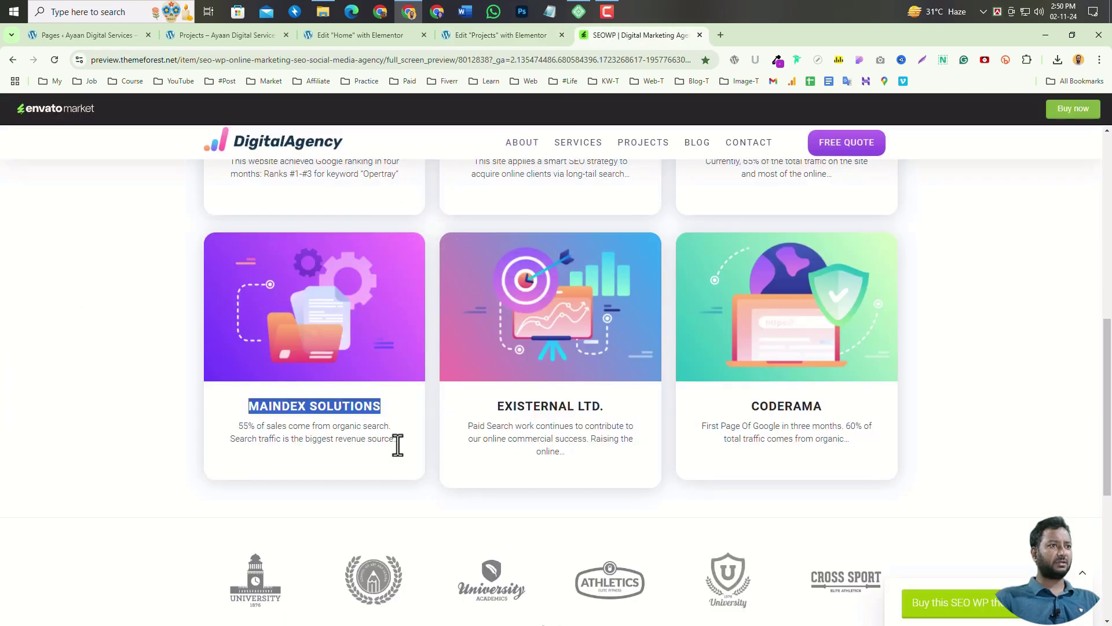
drag(397, 440, 239, 425)
key(ctrl+c)
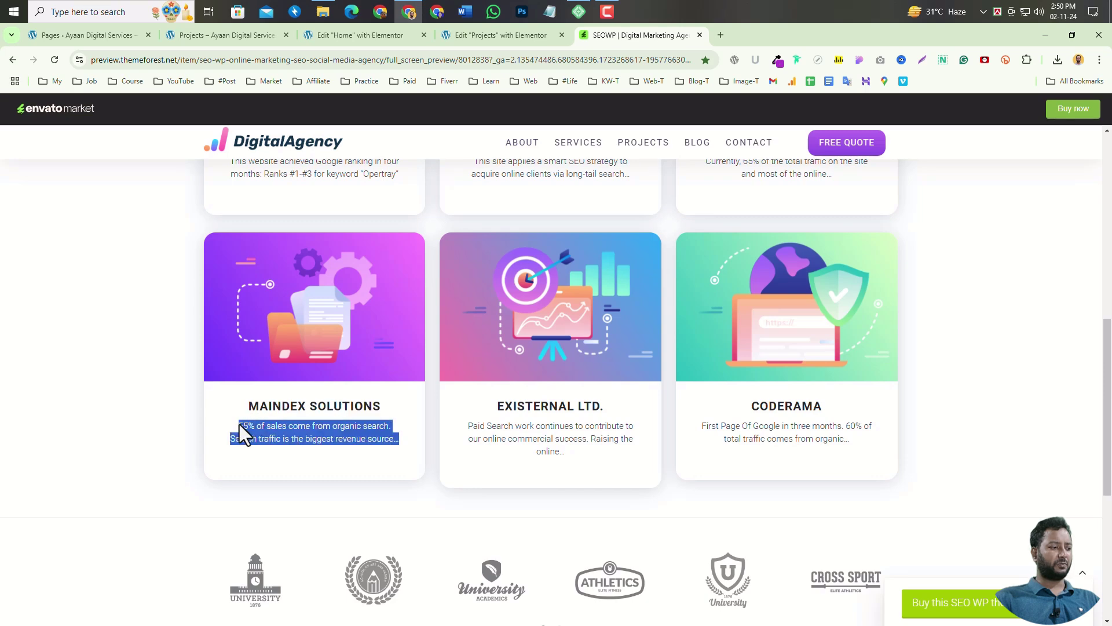
click(524, 35)
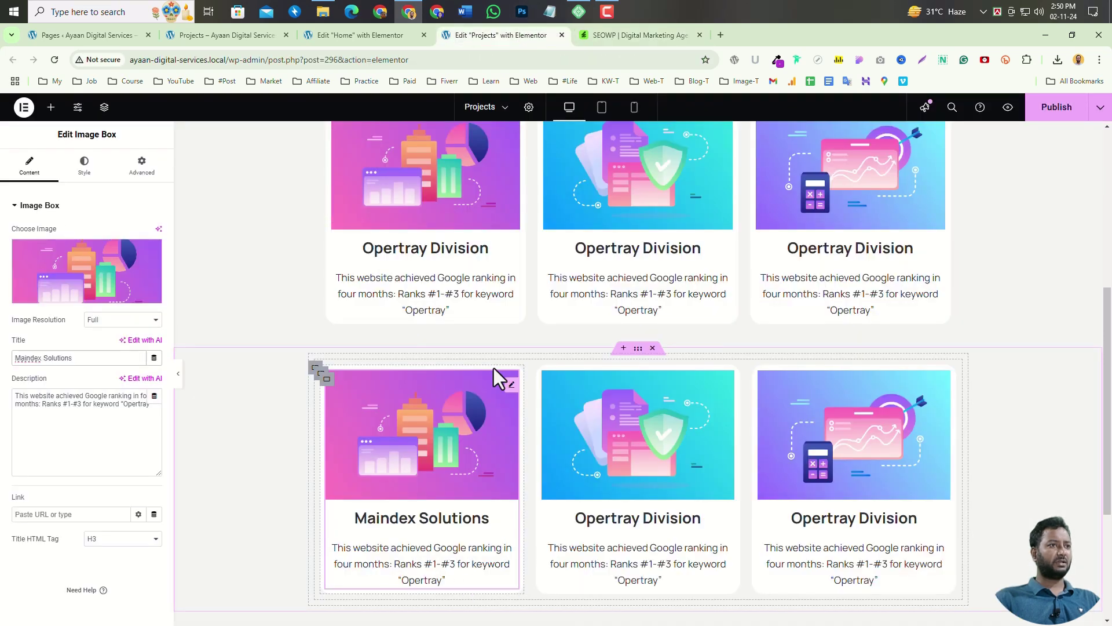
click(124, 404)
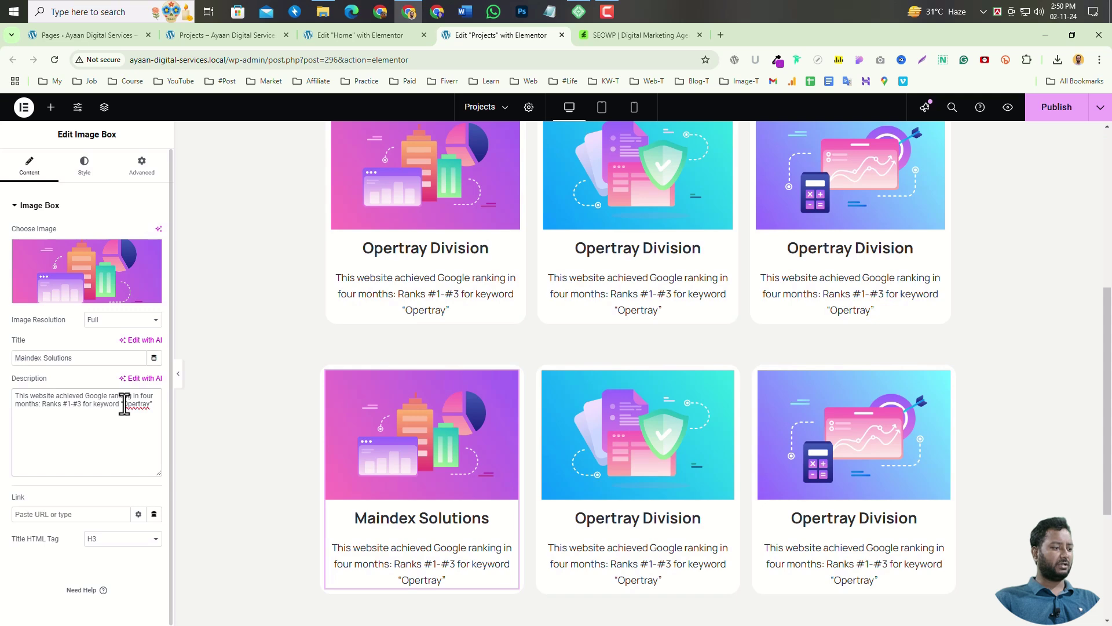
key(ctrl+a)
key(BackSpace)
key(ctrl+v)
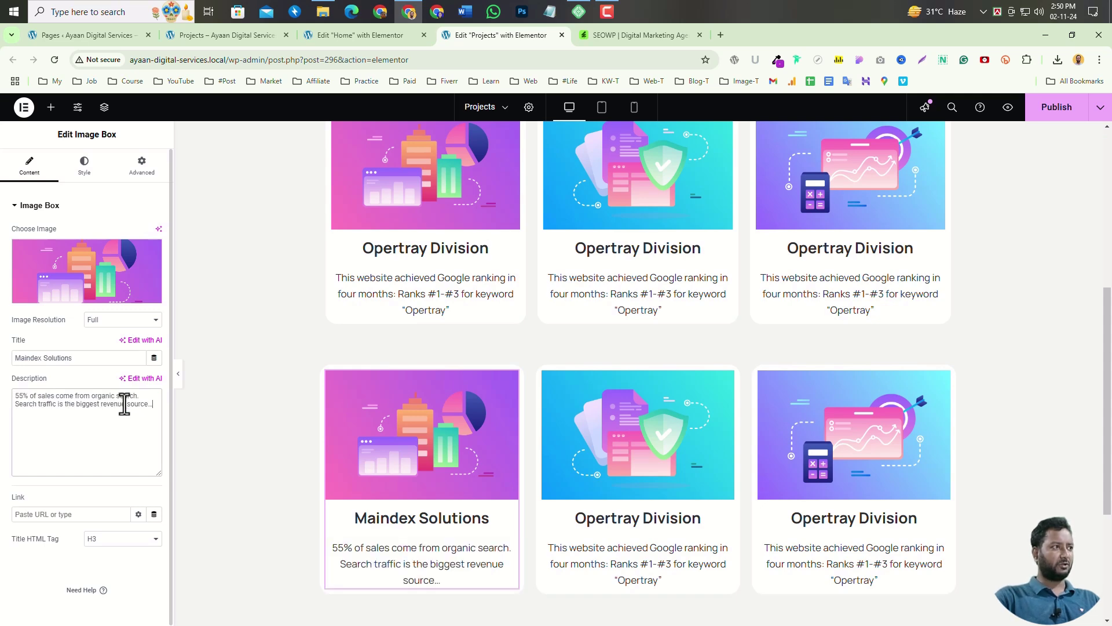
- Upload 42.png, 43.png and 44.png to the media library and use 42.png as the Maindex Solutions card's image
click(604, 38)
click(487, 37)
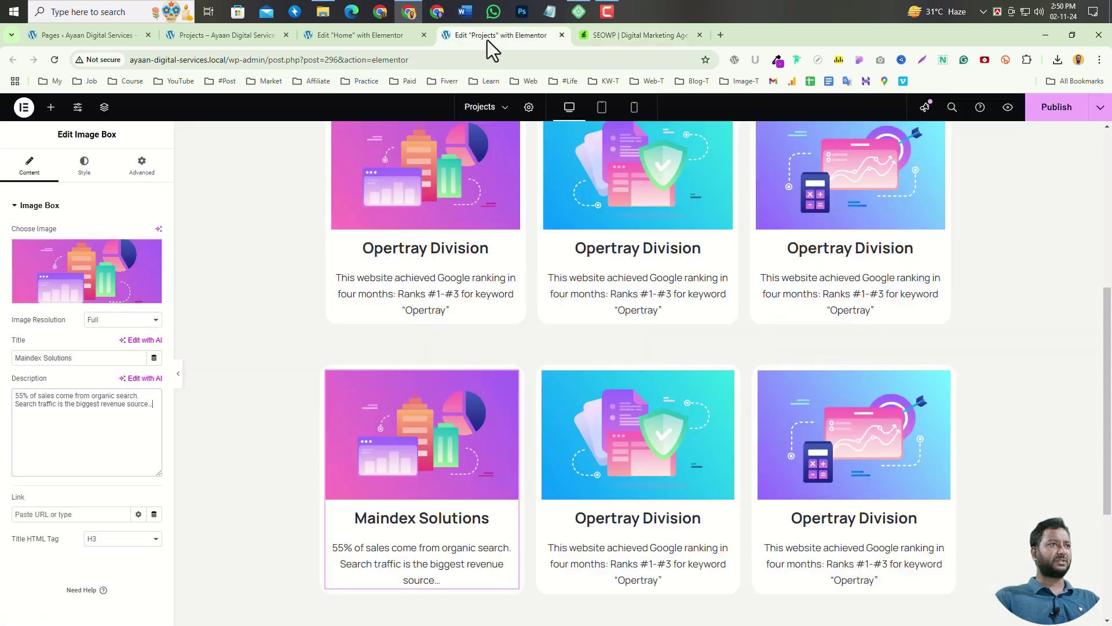
click(68, 295)
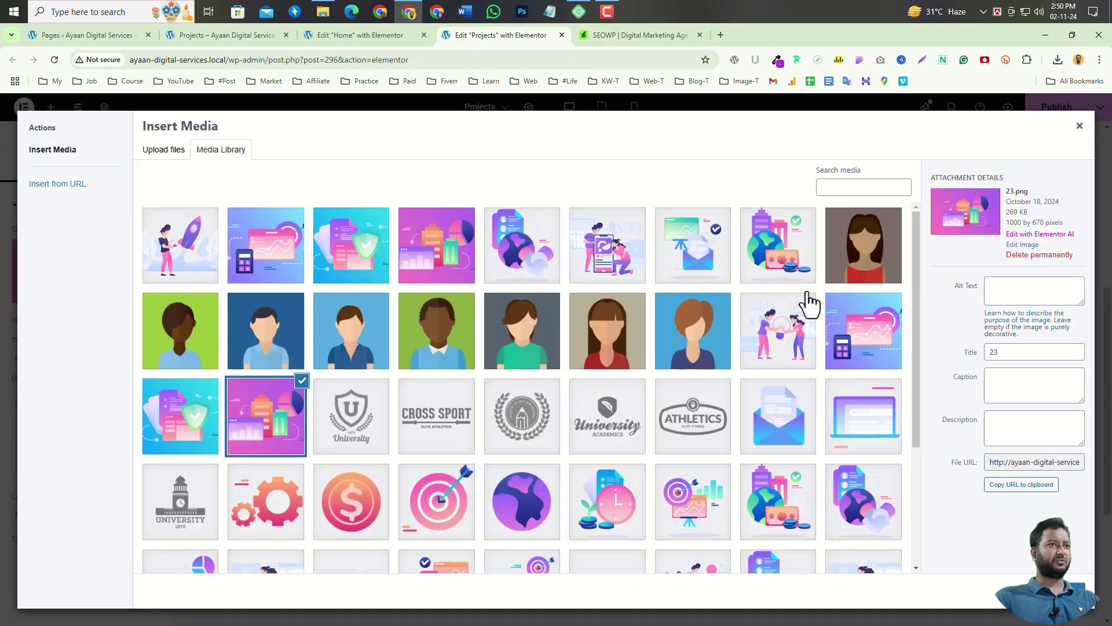
click(169, 152)
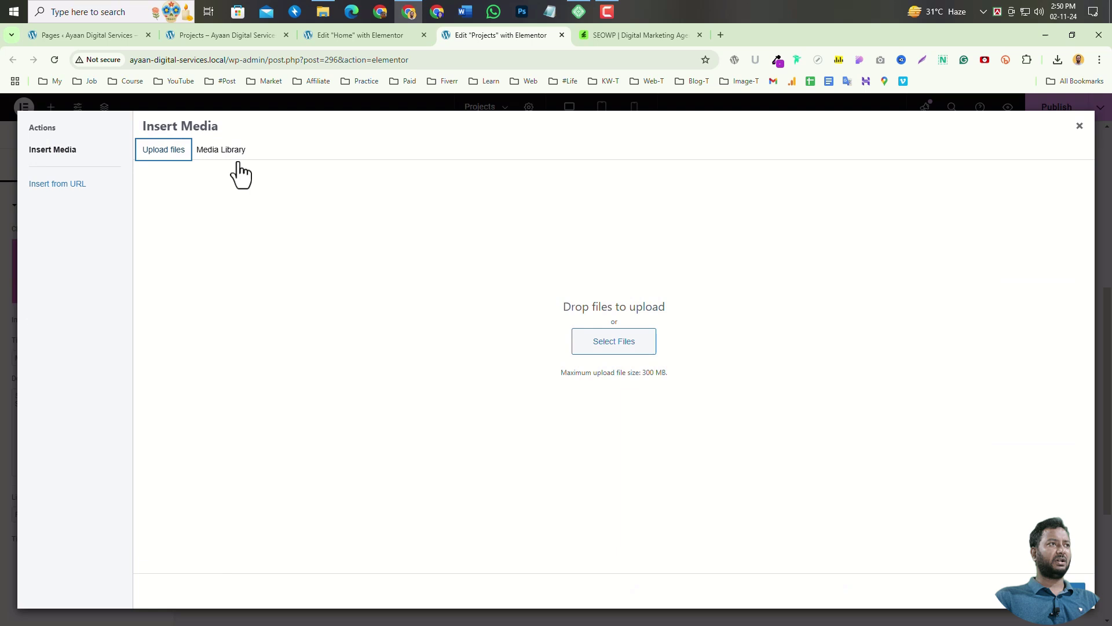
click(621, 354)
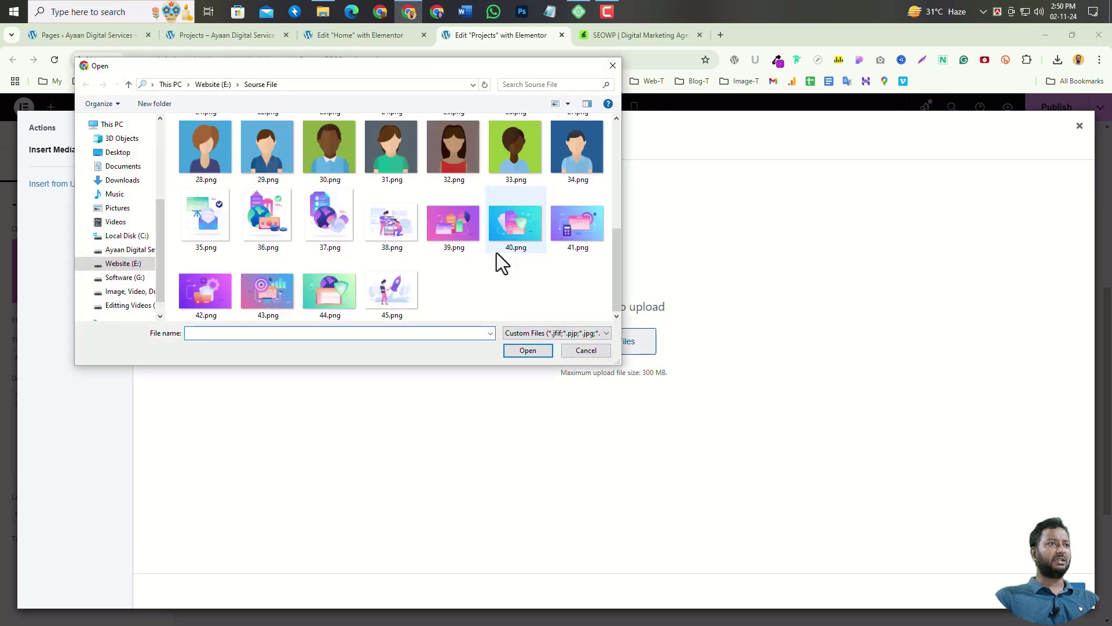
click(198, 294)
ctrl+click(263, 288)
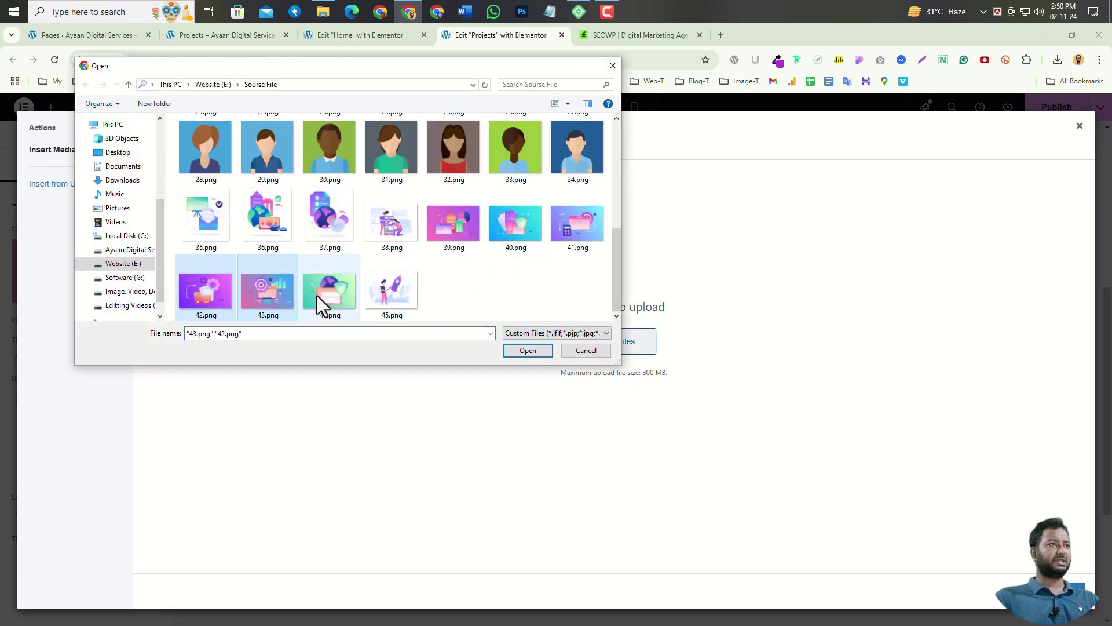
ctrl+click(319, 293)
click(537, 355)
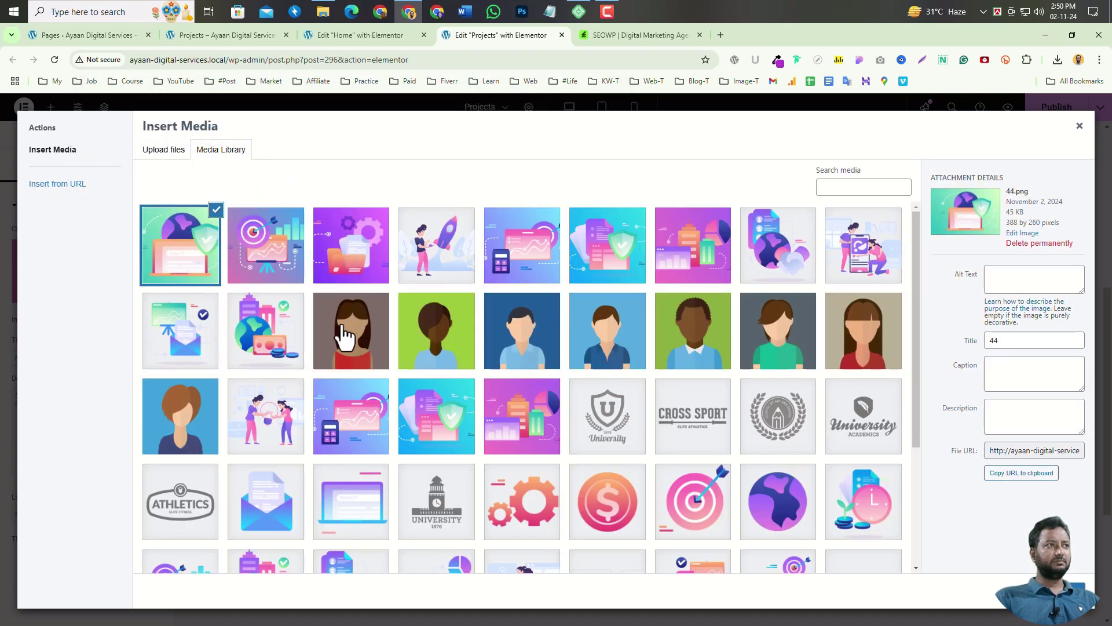
click(360, 246)
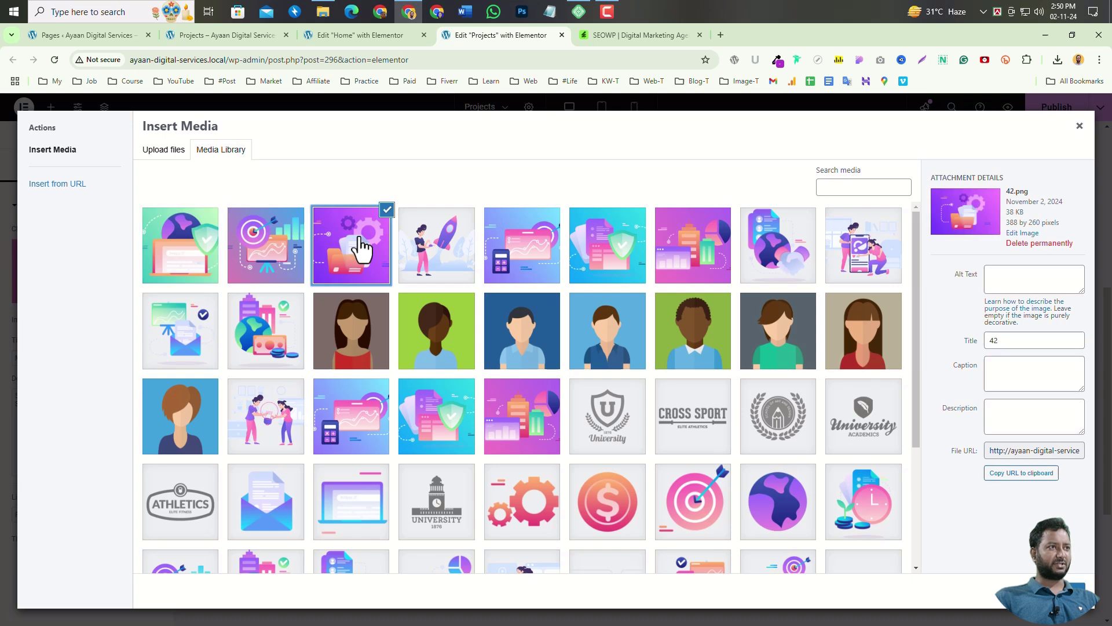
click(1067, 591)
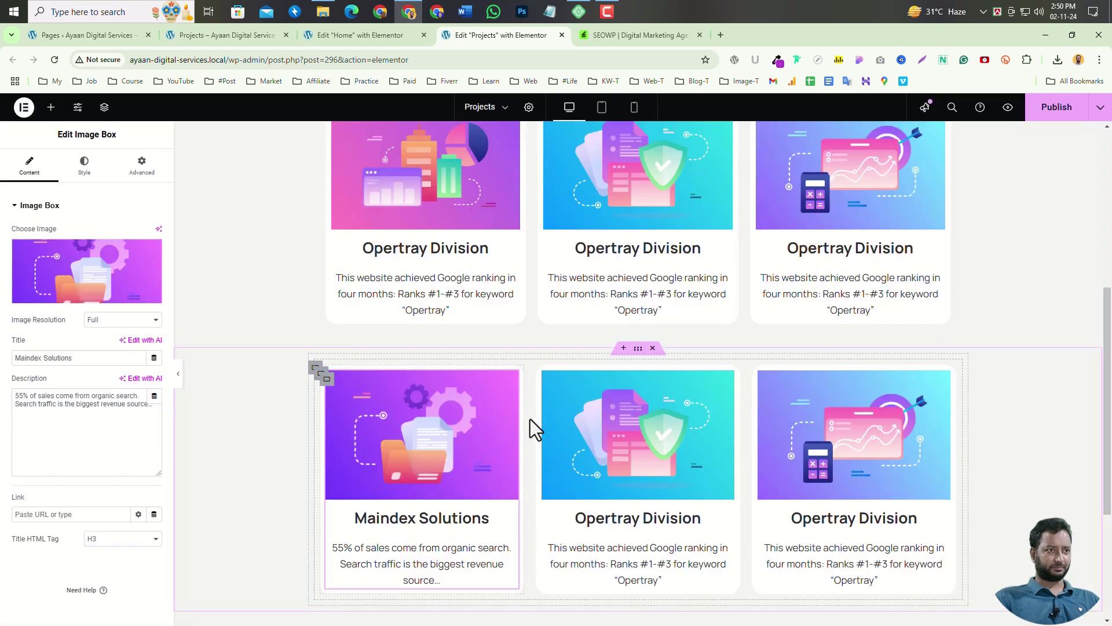
- Set the title of the second row's middle card to "Existernal ltd.", following the matching card on the SEOWP demo
scroll(532, 421, down, 1)
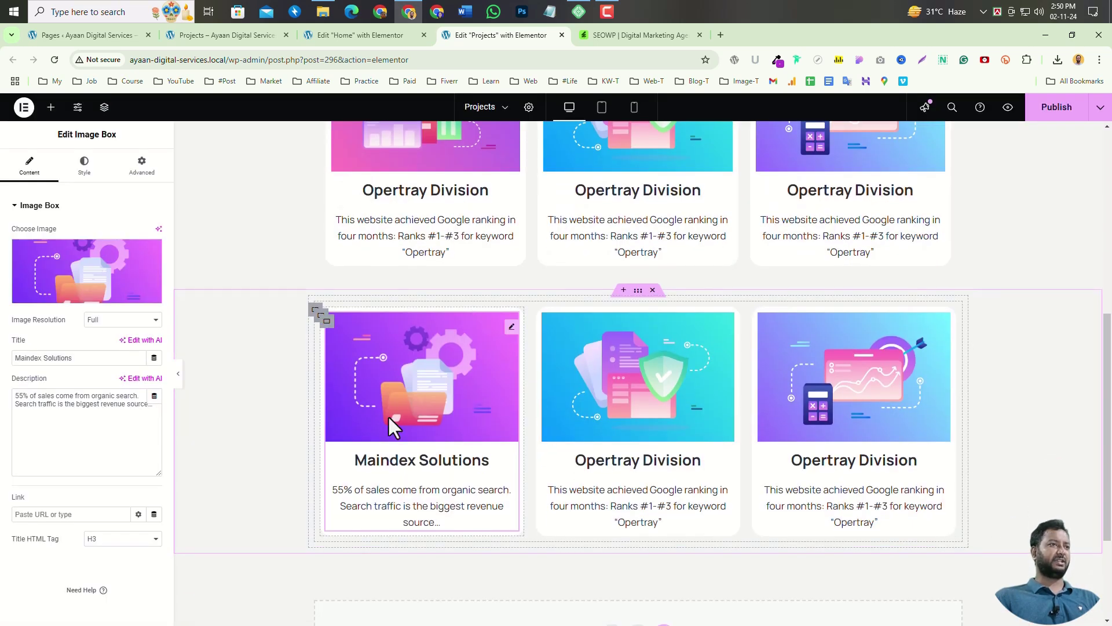
click(624, 35)
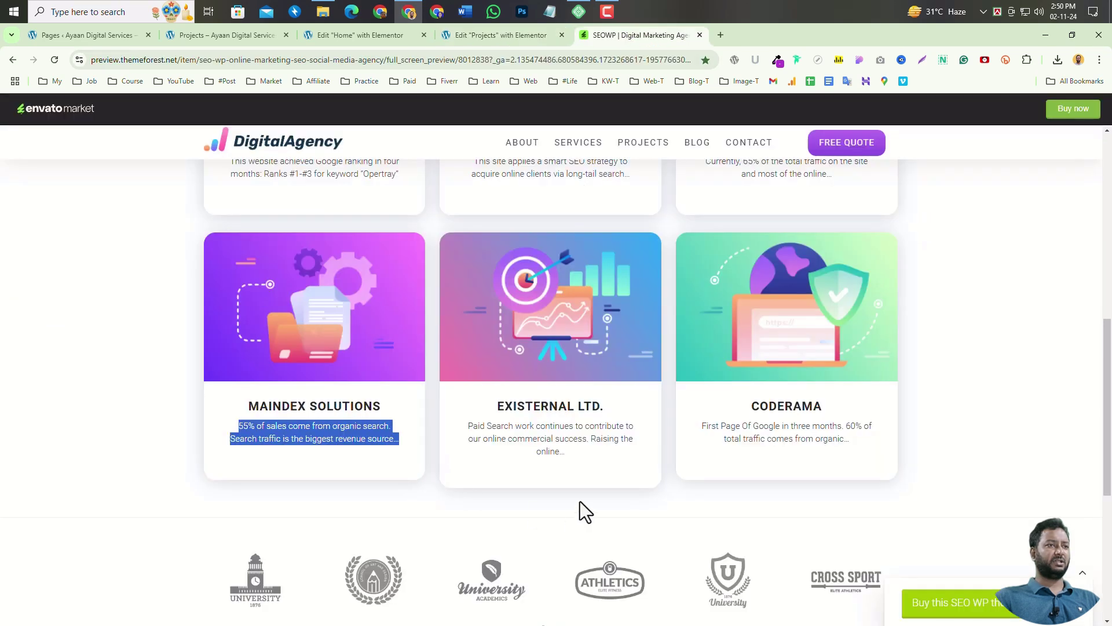
drag(605, 407, 506, 405)
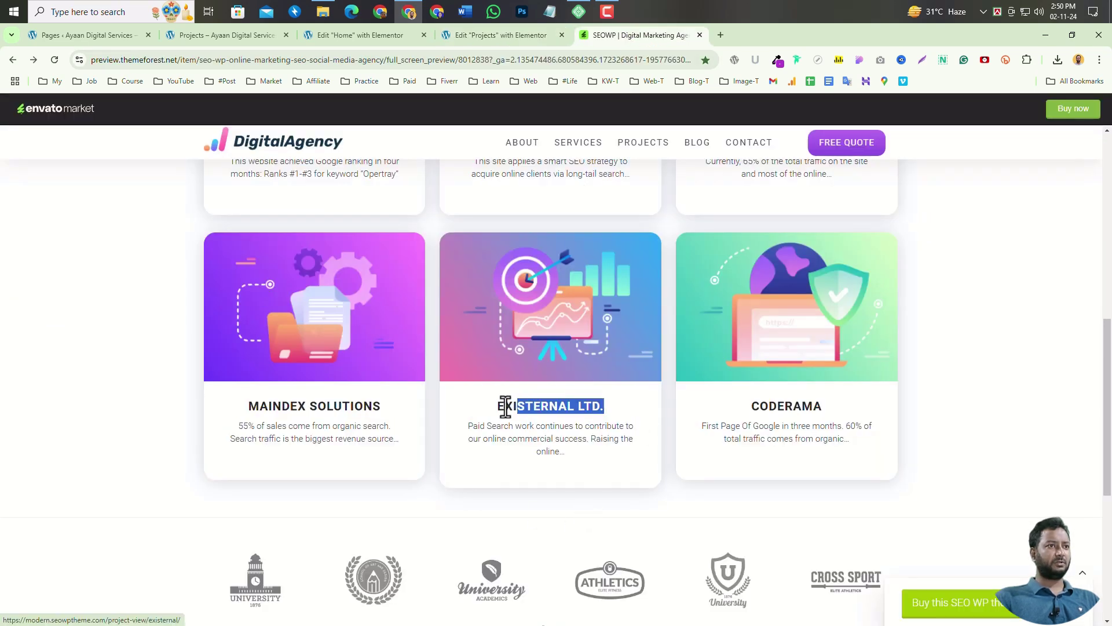
click(503, 36)
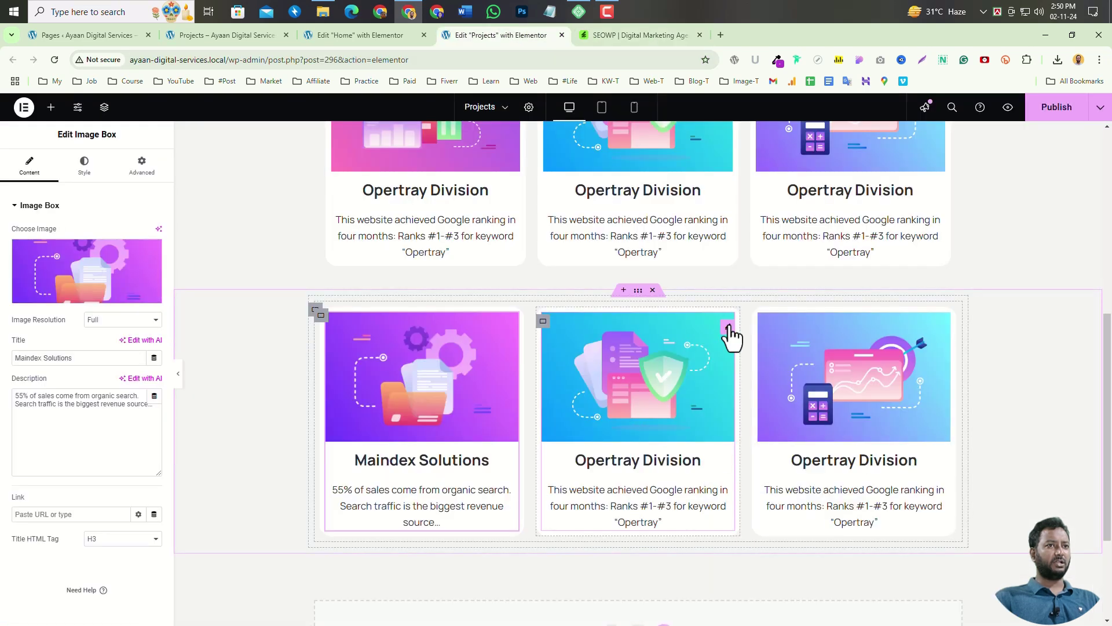
click(728, 329)
drag(99, 359, 5, 371)
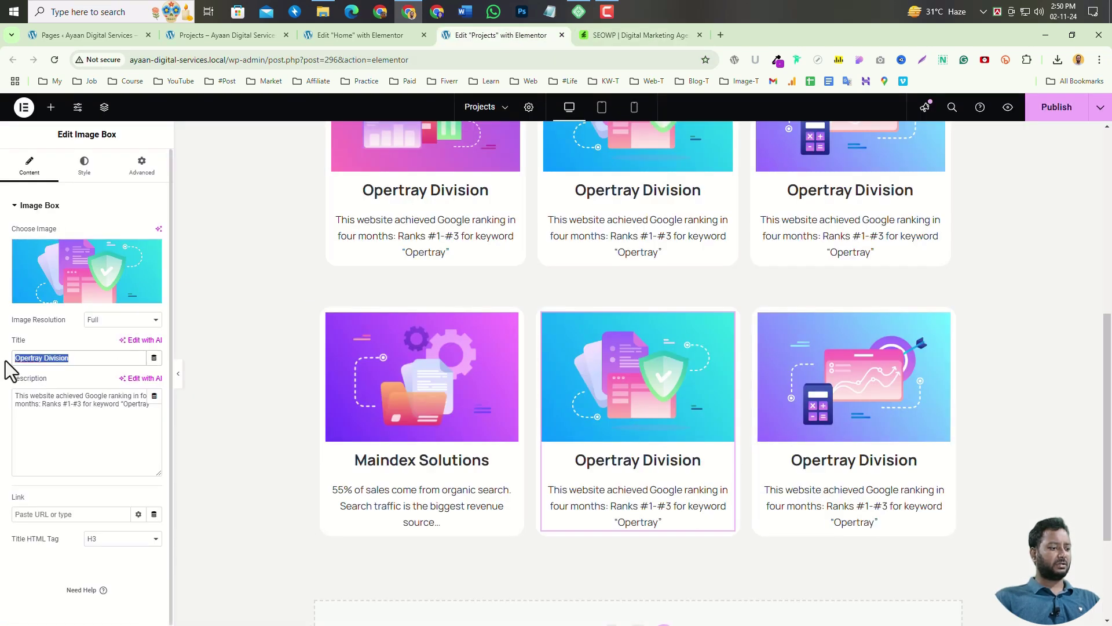
text(Existernal ltd.)
- Replace the Existernal ltd. card's description with the demo's "Paid Search work continues to contribute to our online commercial success. Raising the online..."
click(586, 34)
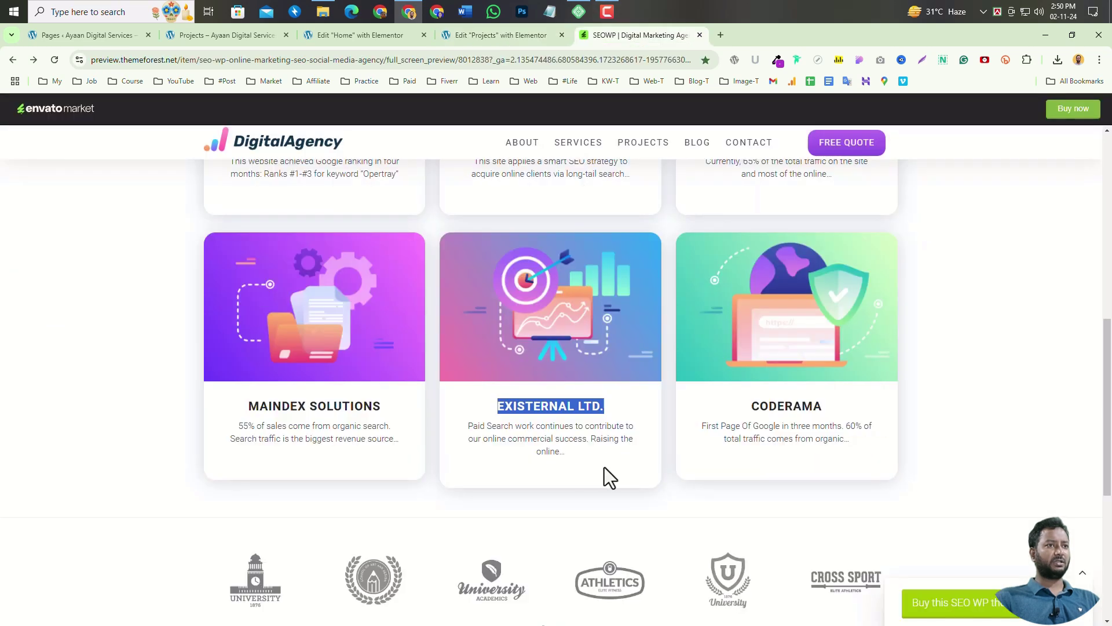
drag(573, 455, 468, 430)
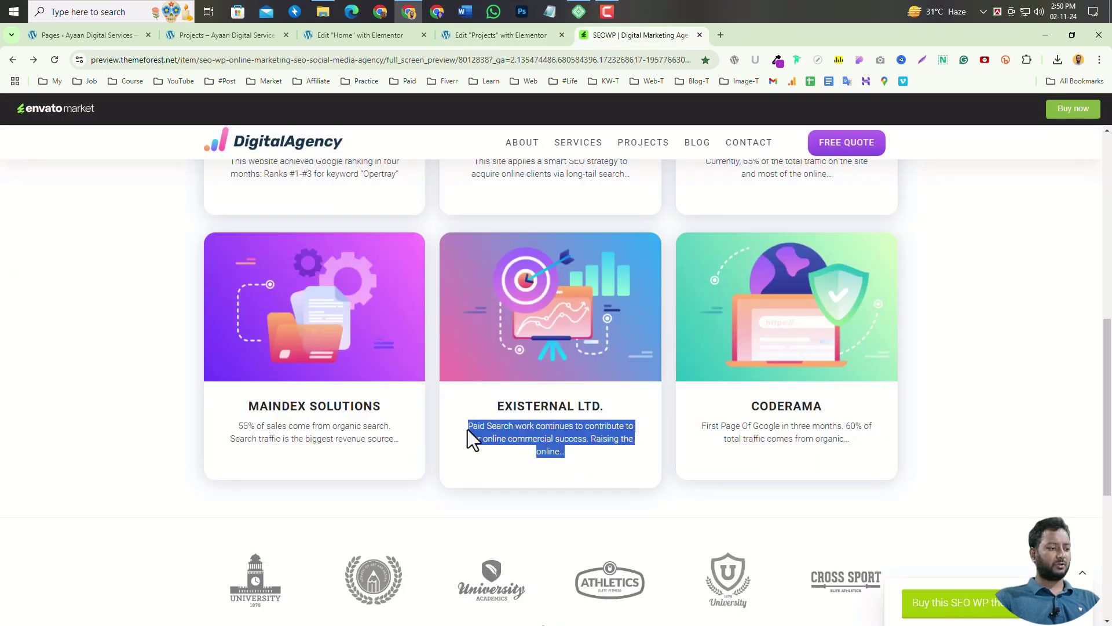
click(500, 36)
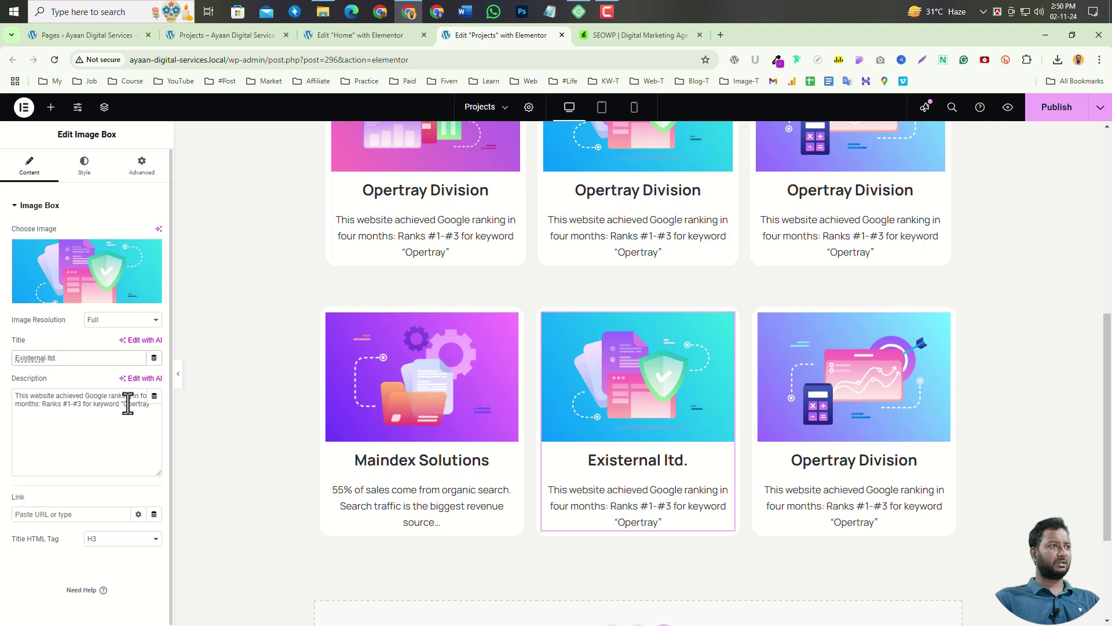
drag(150, 405, 9, 389)
key(BackSpace)
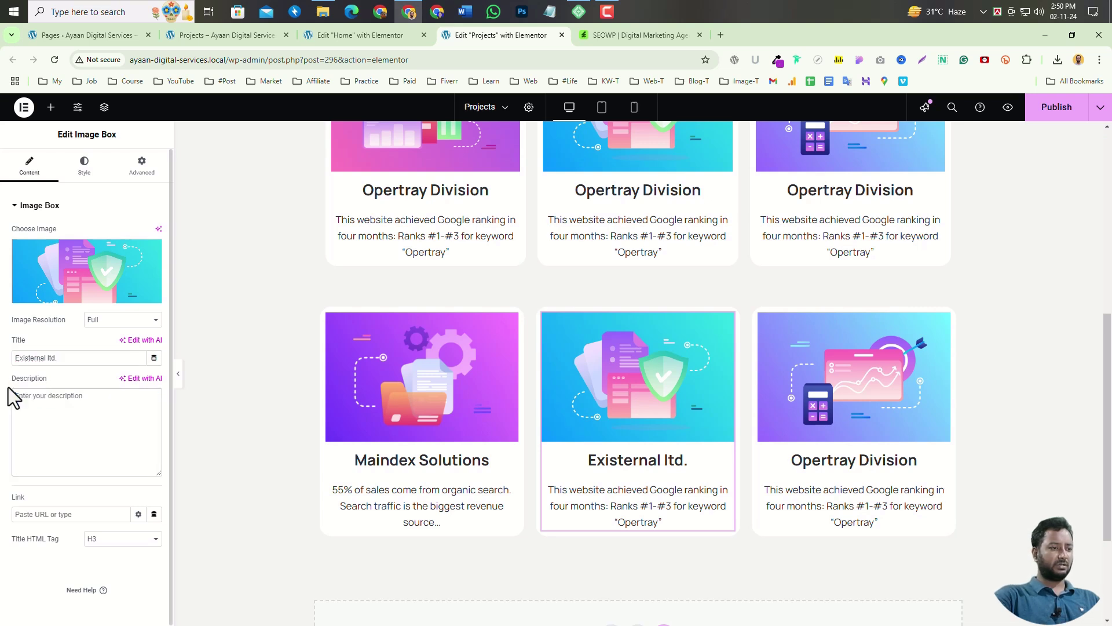
text(Paid Search work continues to contribute to our online commercial success. Raising the online...)
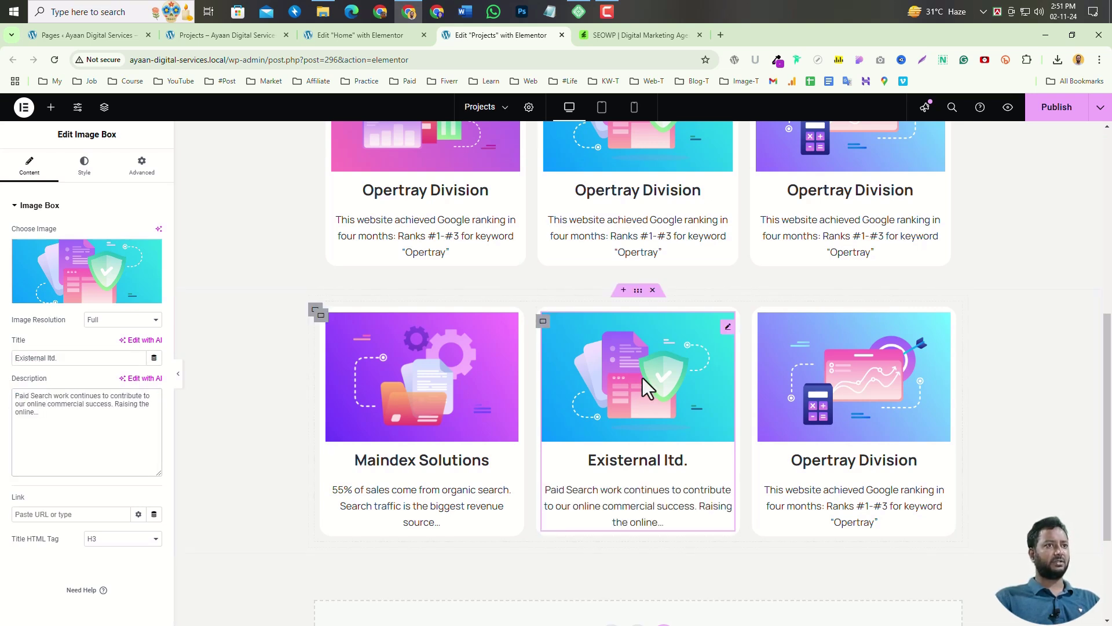
- Set the Existernal ltd. card's image to the target-and-chart illustration from the media library, matching the SEOWP demo
click(612, 36)
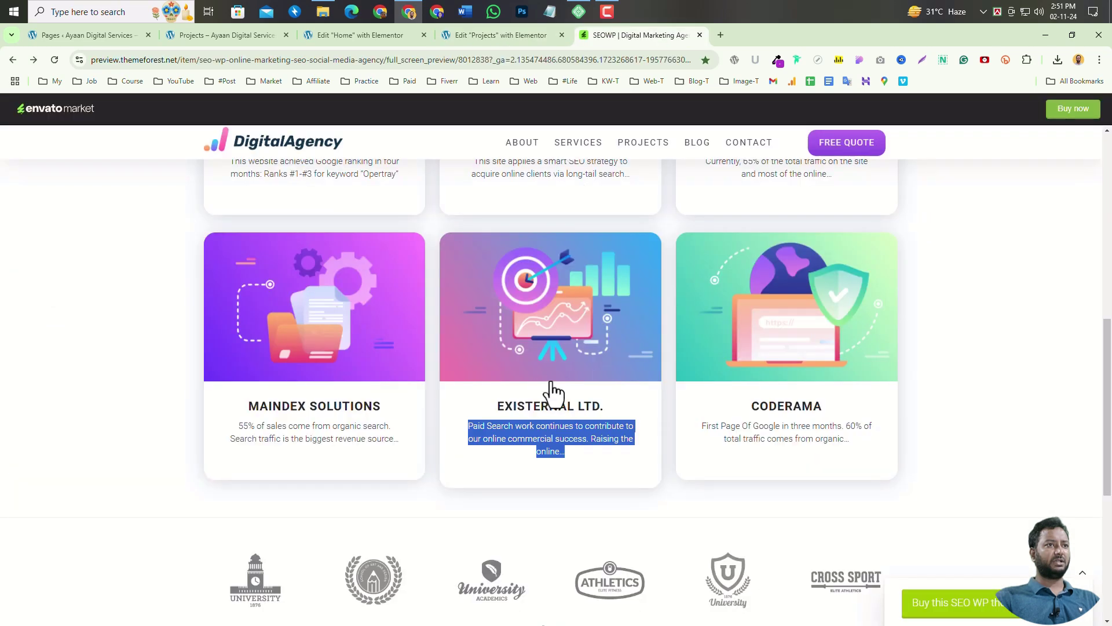
click(738, 486)
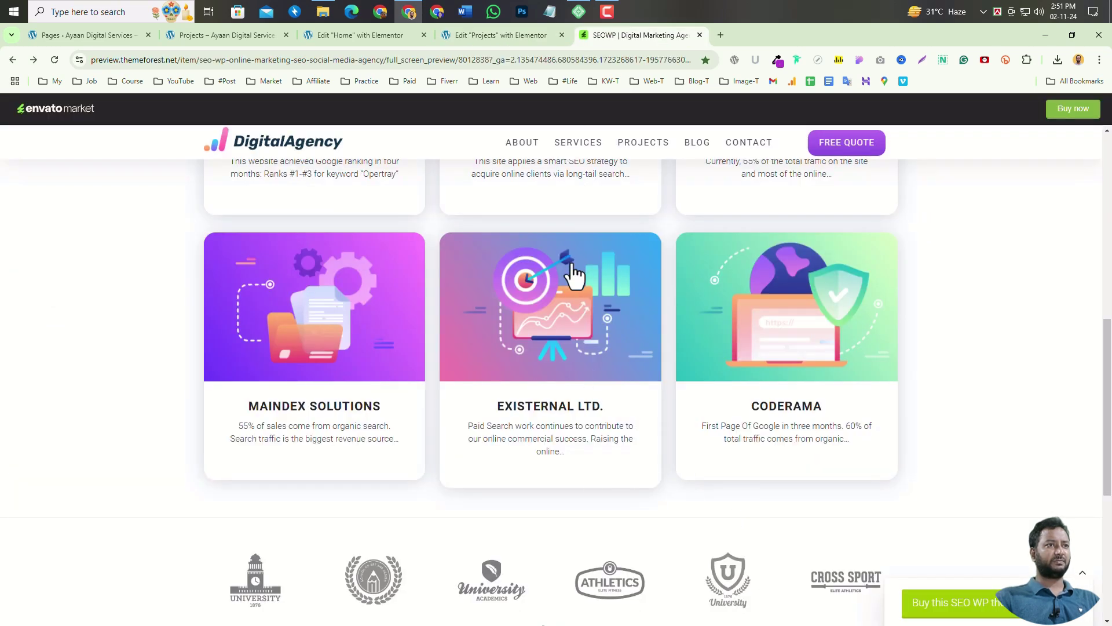
click(490, 36)
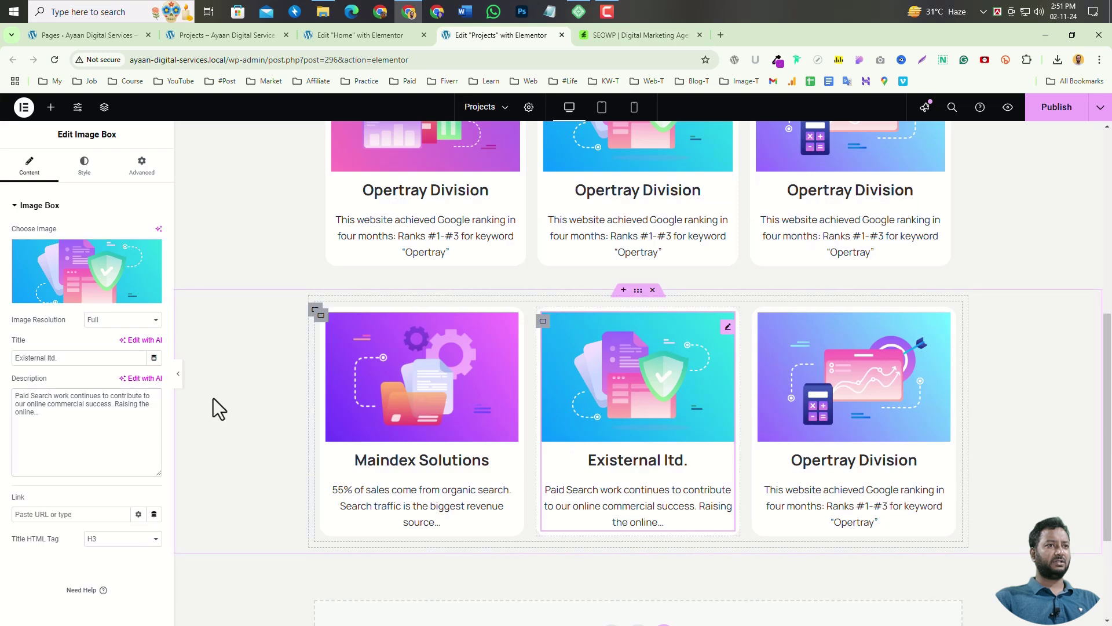
click(81, 295)
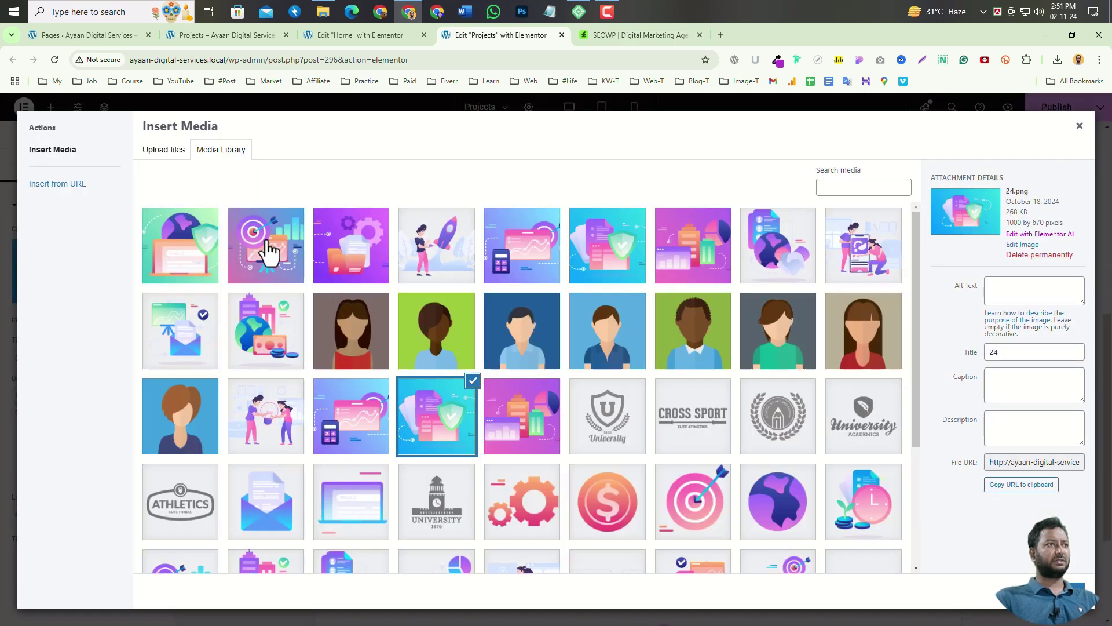
click(263, 251)
click(1067, 591)
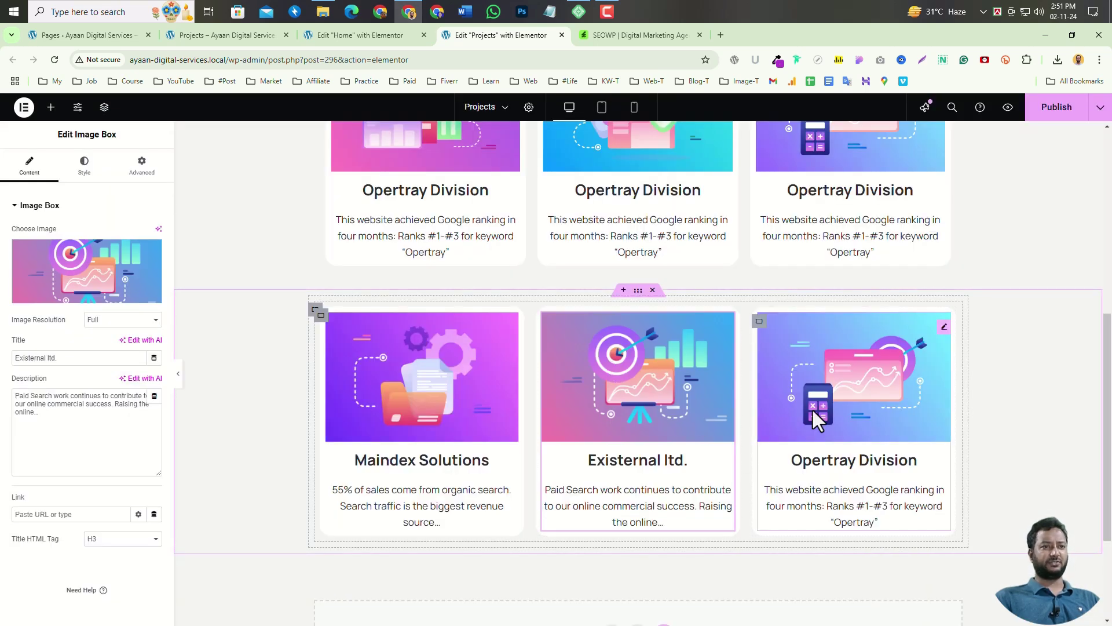
- Set the title of the second row's last card to "Coderama", following the matching card on the SEOWP demo
click(635, 35)
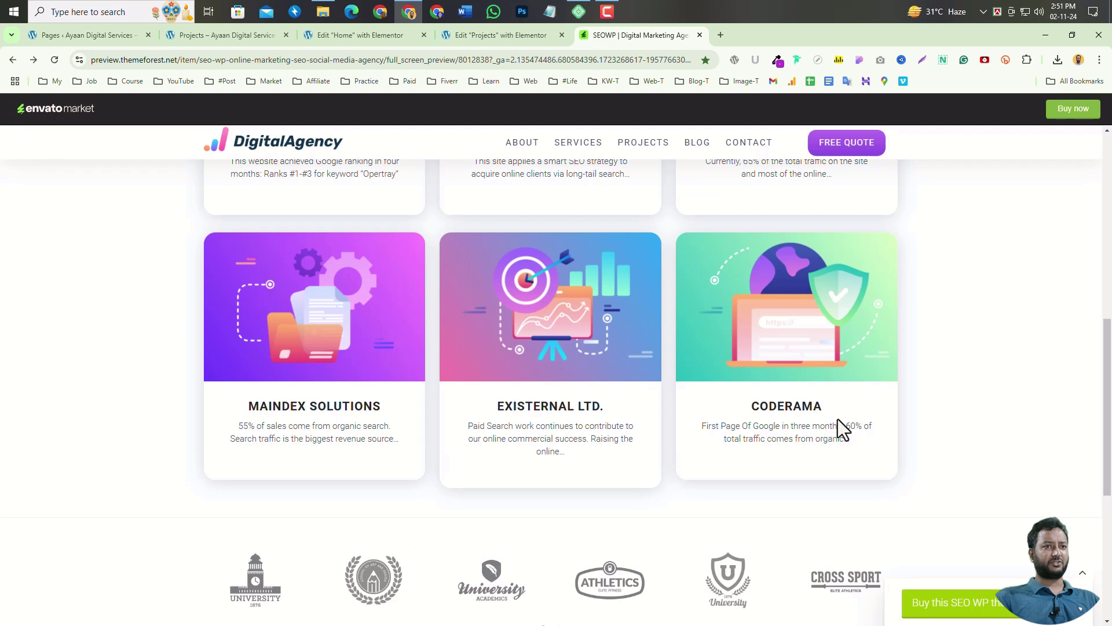
double_click(786, 406)
click(510, 35)
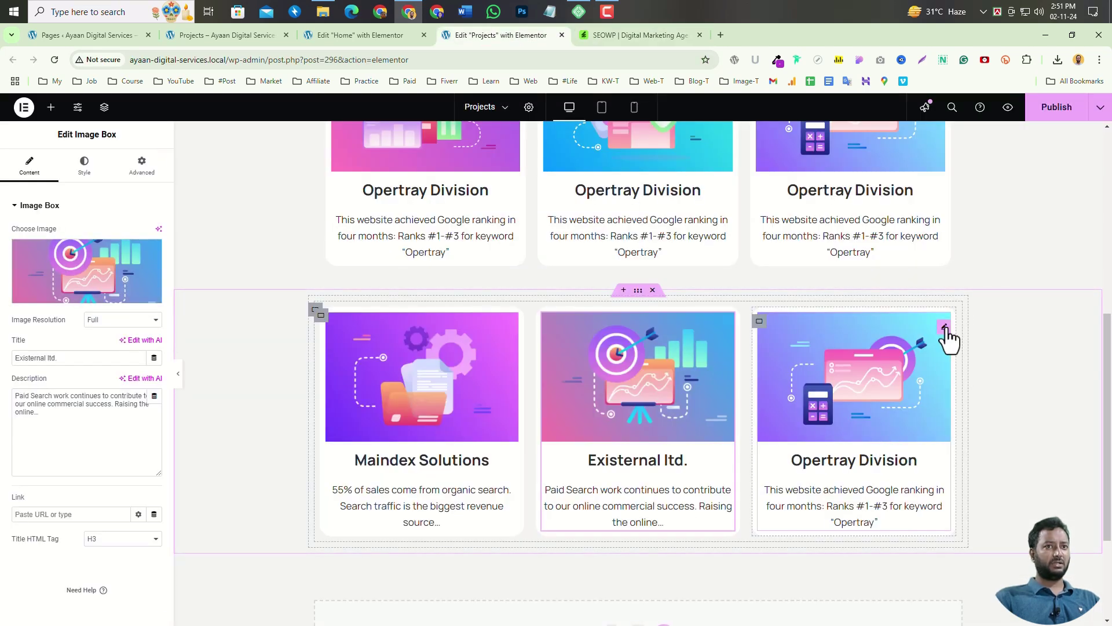
click(944, 329)
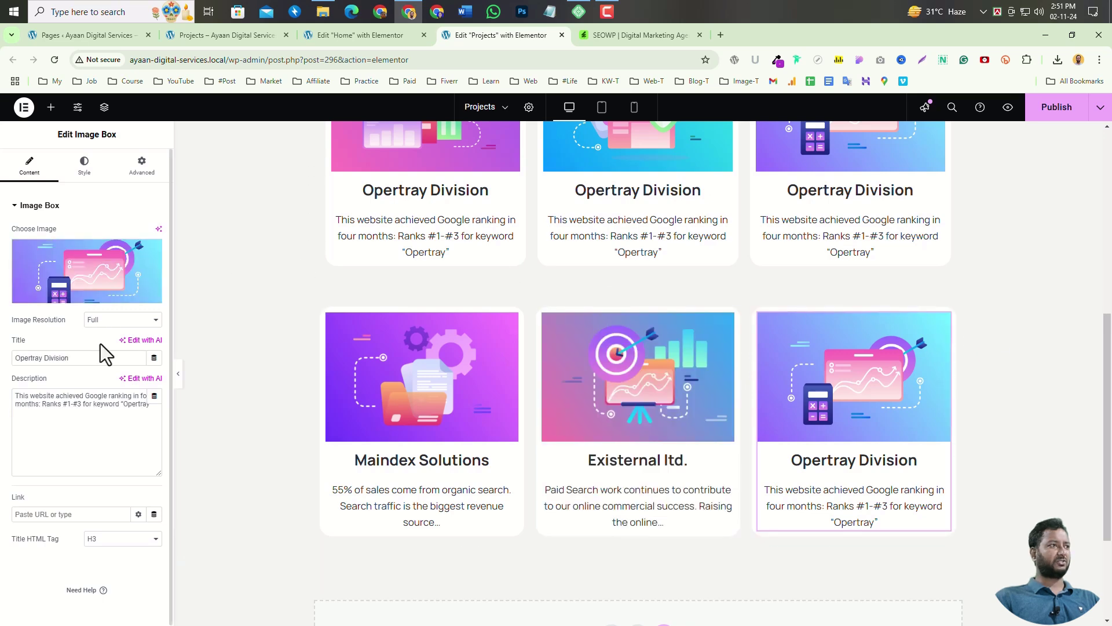
drag(90, 359, 4, 364)
text(Coderama)
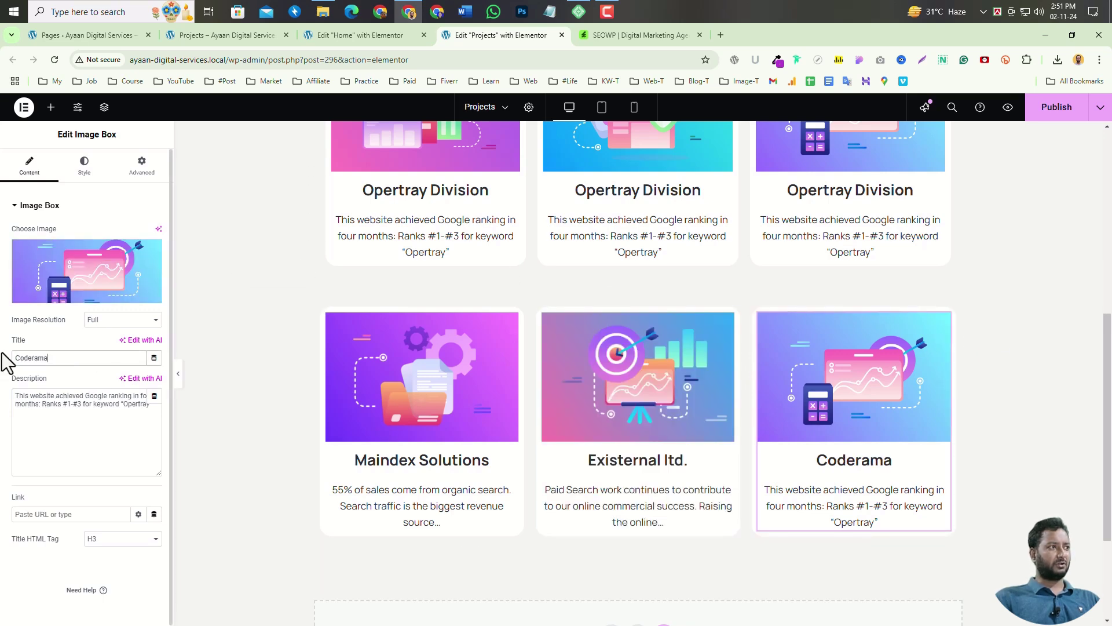
- Replace the Coderama card's description with the demo's "First Page Of Google in three months. 60% of total traffic comes from organic..."
click(630, 38)
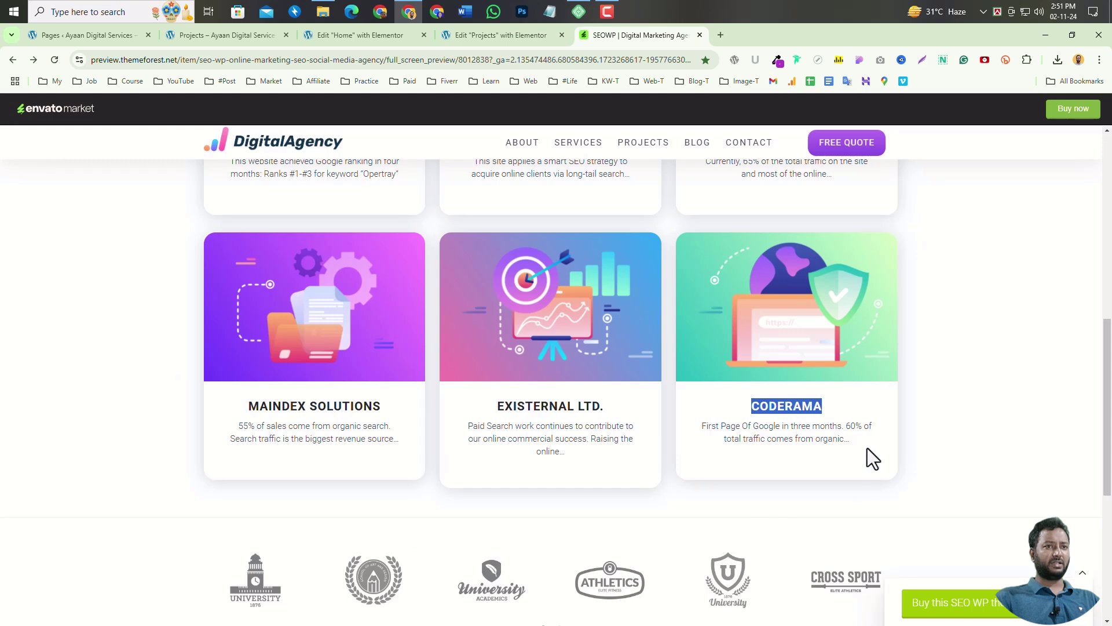
drag(867, 447, 705, 426)
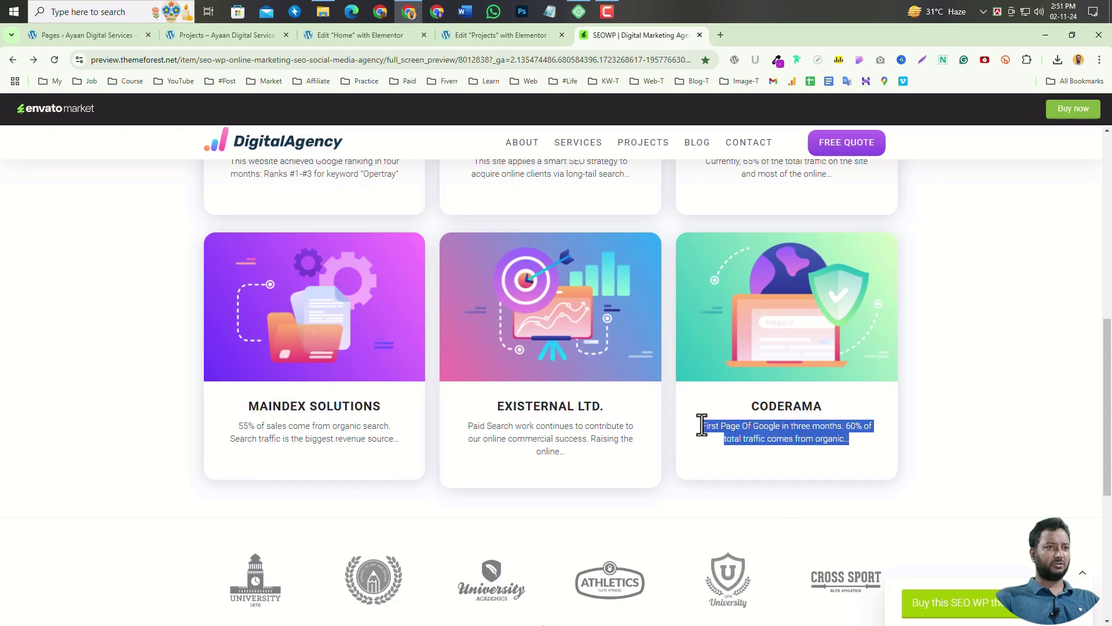
click(510, 35)
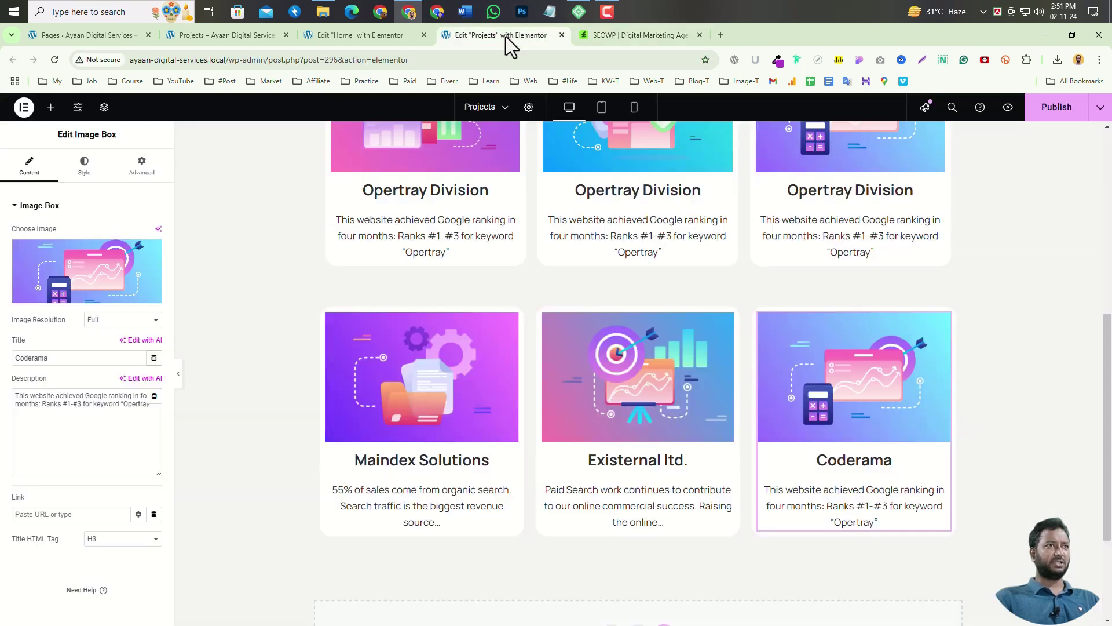
click(124, 402)
key(ctrl+a)
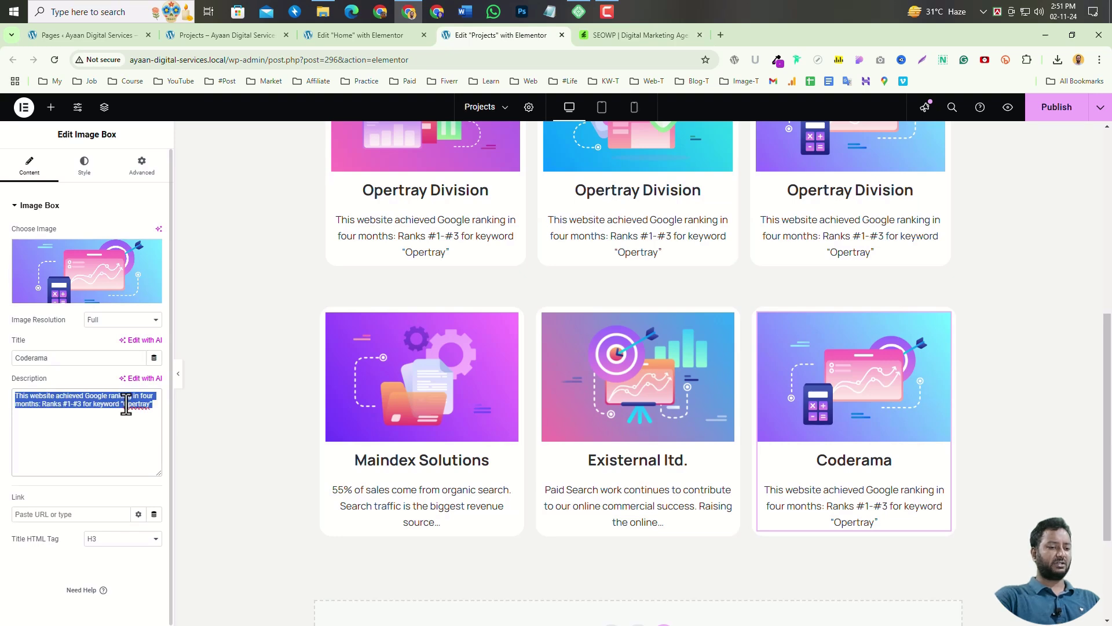
key(BackSpace)
text(First Page Of Google in three months. 60% of total traffic comes from organic...)
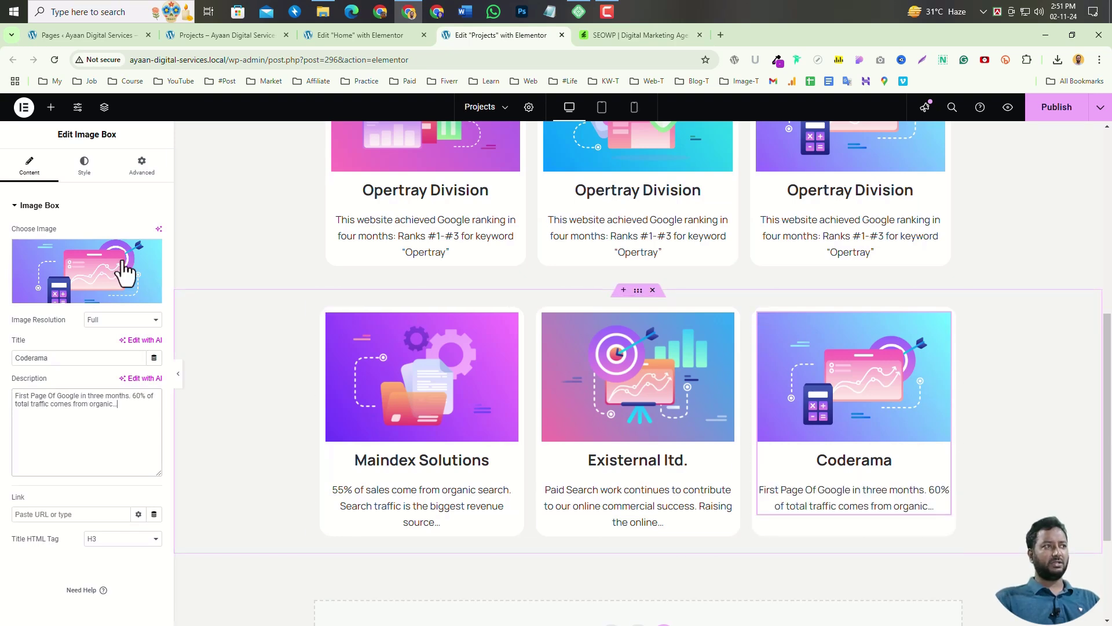
- Use 44.png from the media library as the Coderama card's image and publish the Projects page
click(60, 303)
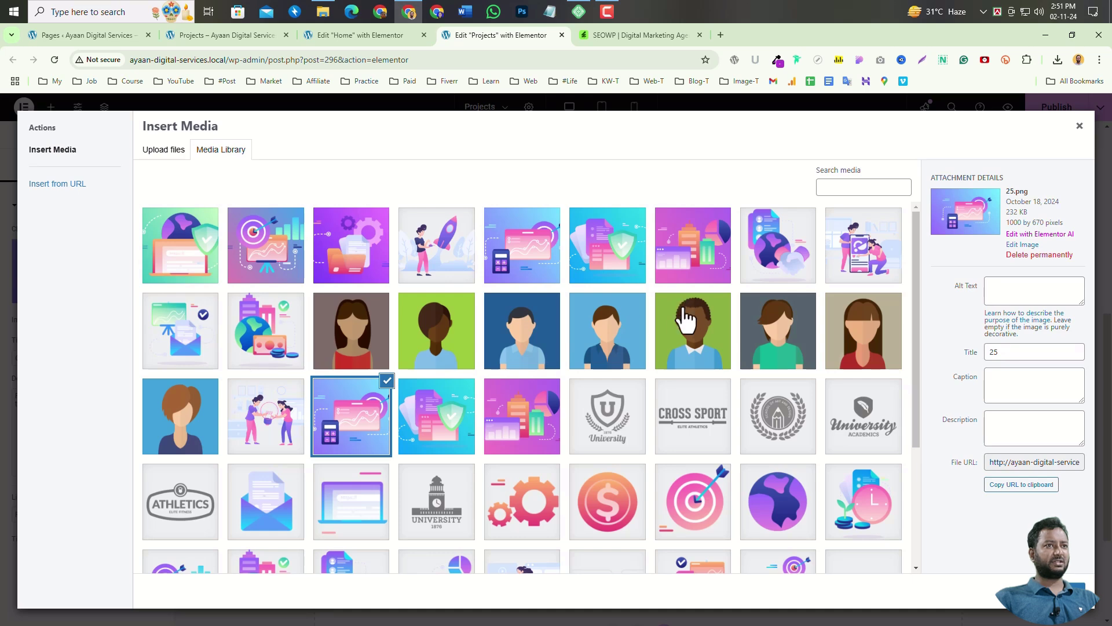
click(194, 251)
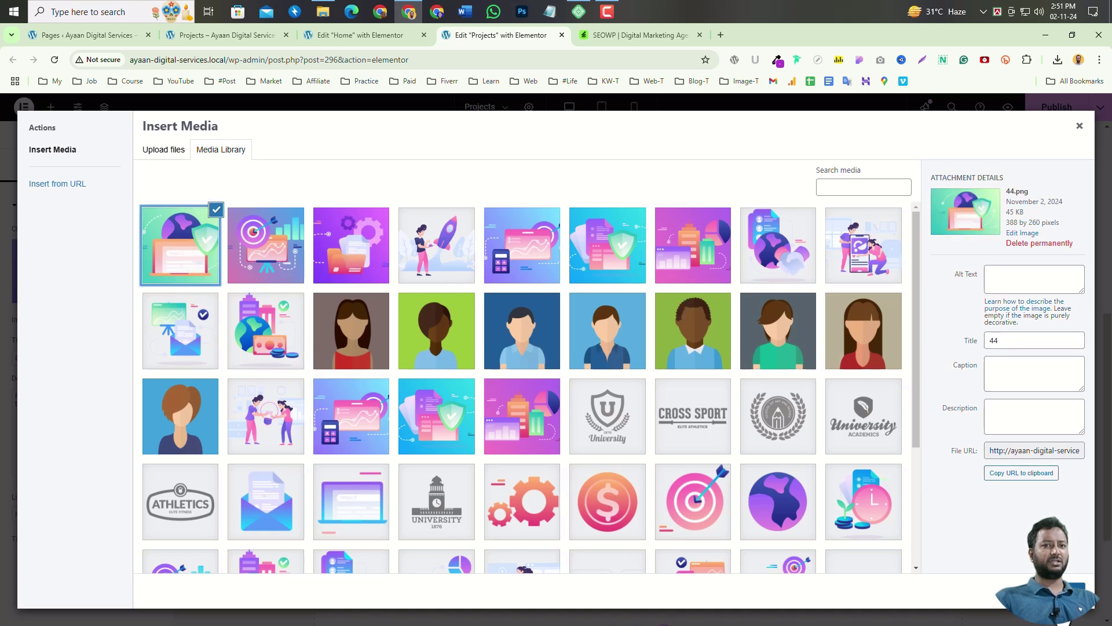
click(1060, 593)
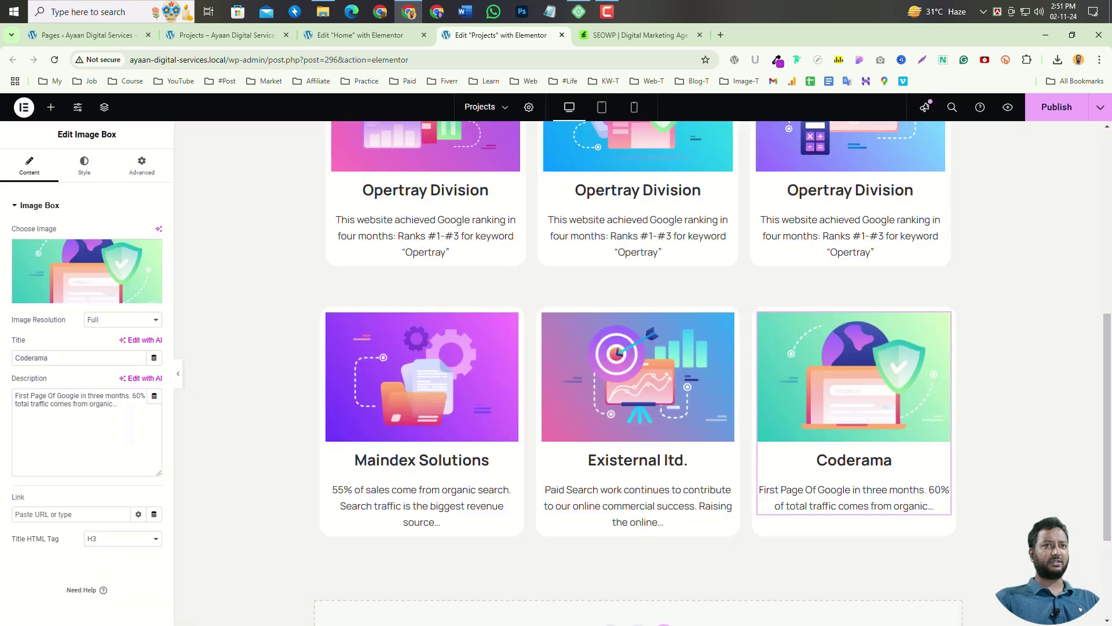
click(1064, 110)
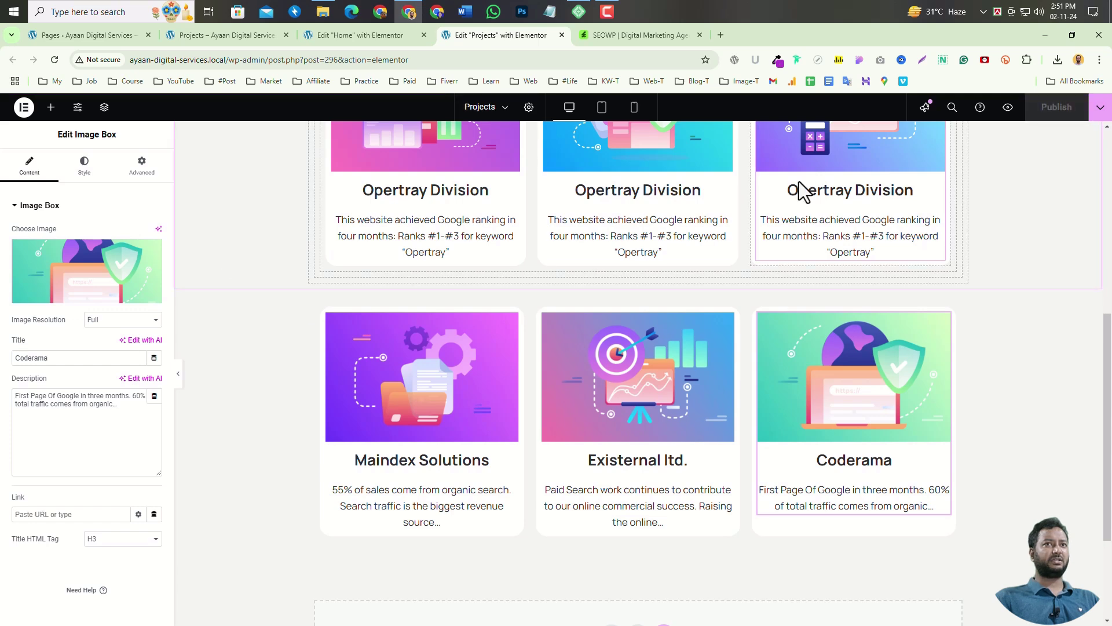
- Reload the live Projects page and compare its two card rows with the SEOWP demo
click(211, 36)
scroll(284, 167, up, 3)
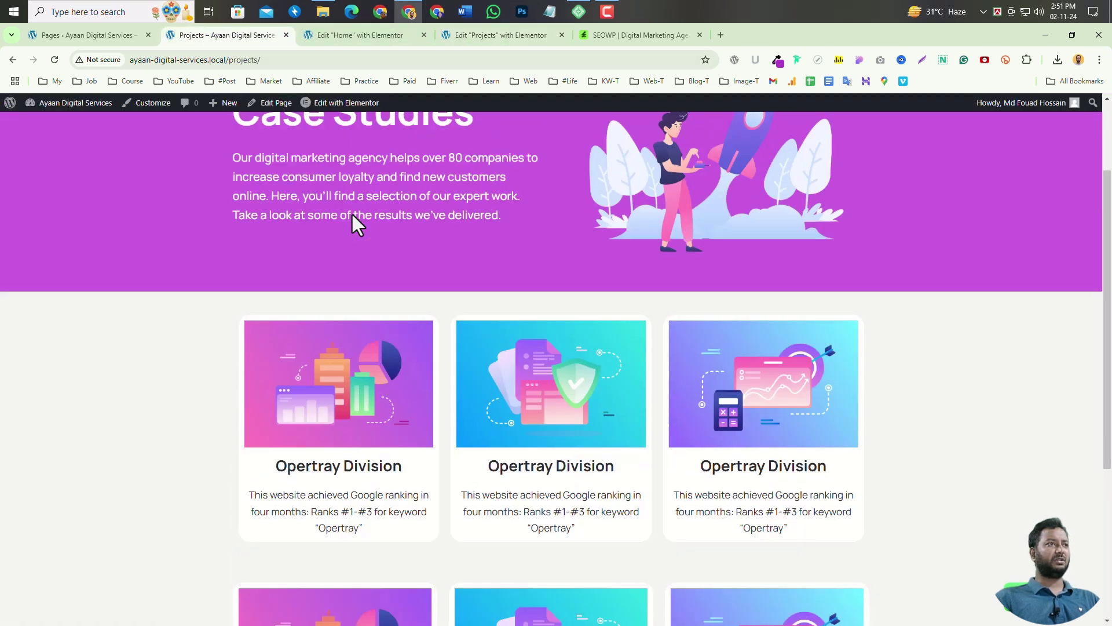
click(55, 60)
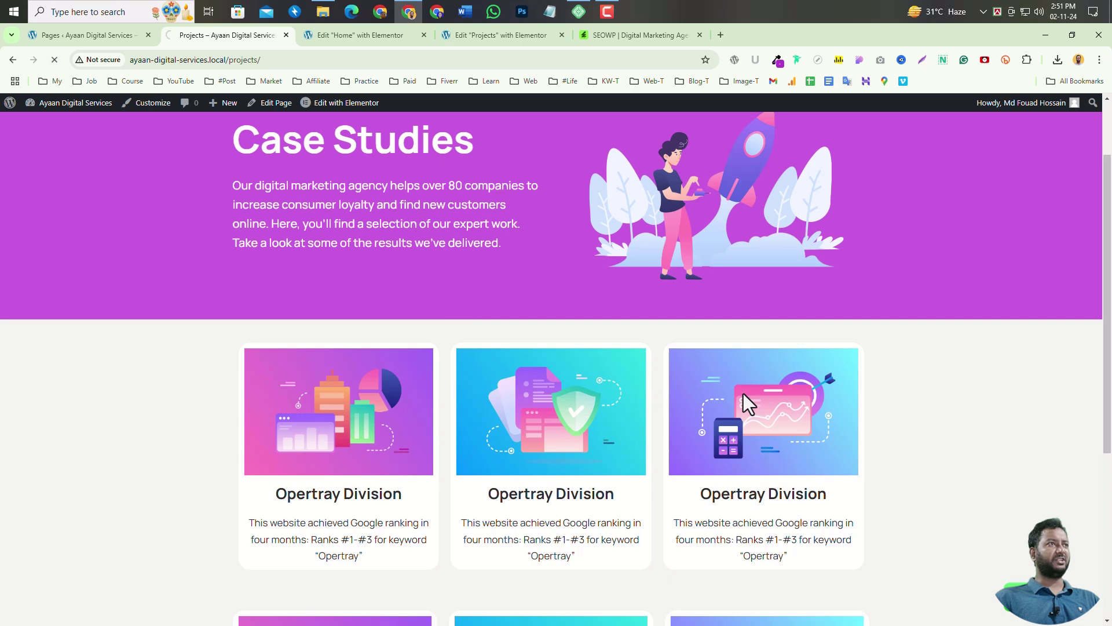
scroll(618, 471, down, 5)
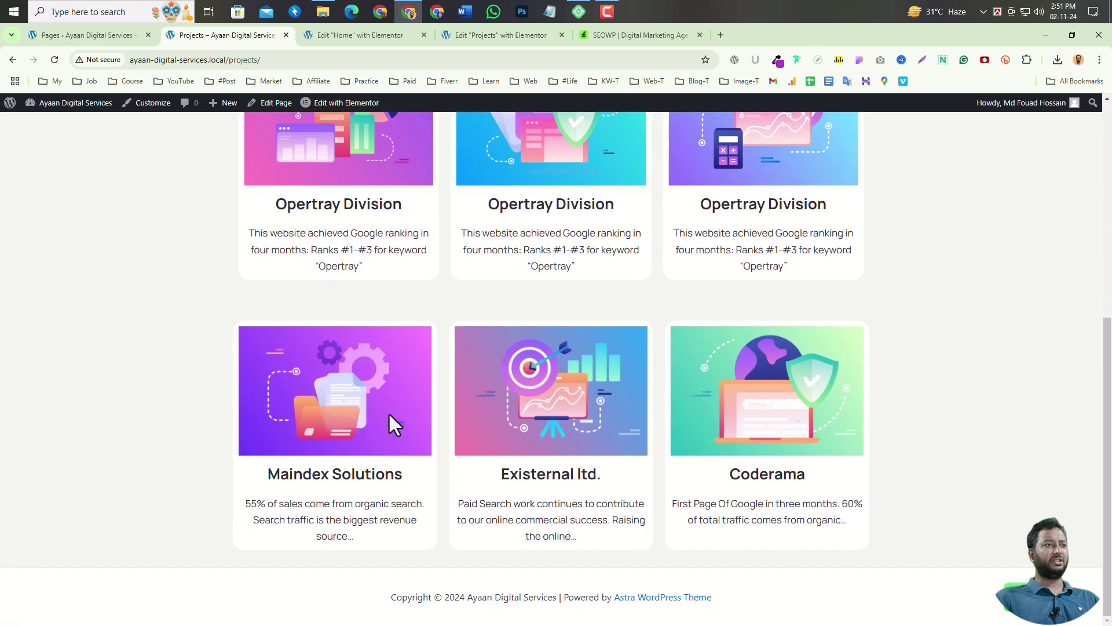
scroll(652, 462, up, 4)
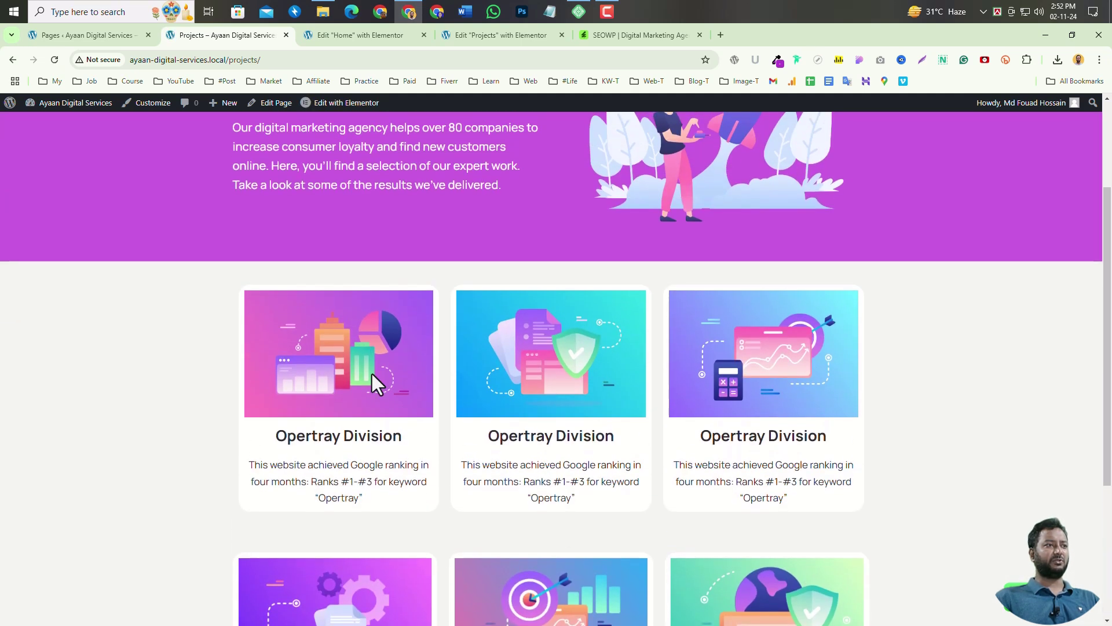
click(610, 37)
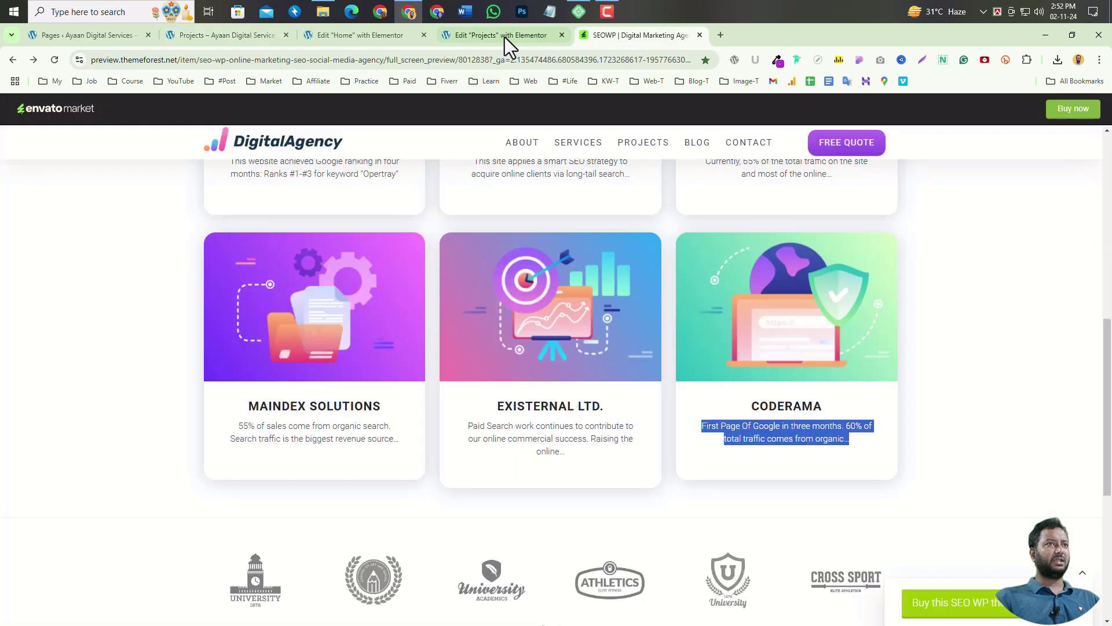
- Unlink the margins of the first card row's container on the Projects page, set its top margin to 50 px and publish
click(505, 37)
scroll(599, 419, up, 2)
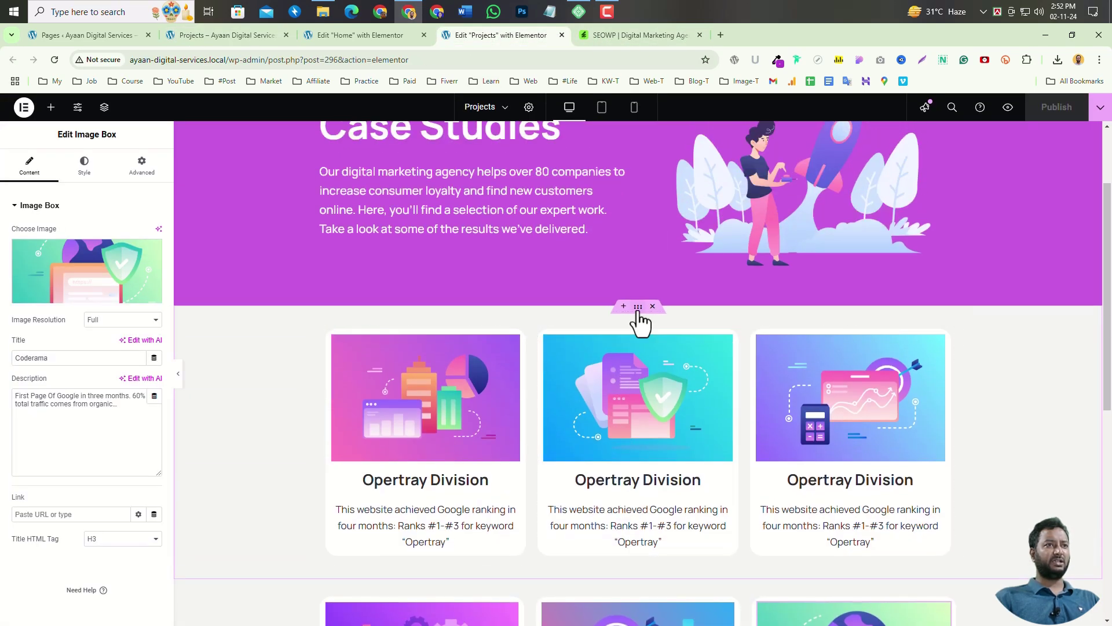
click(638, 308)
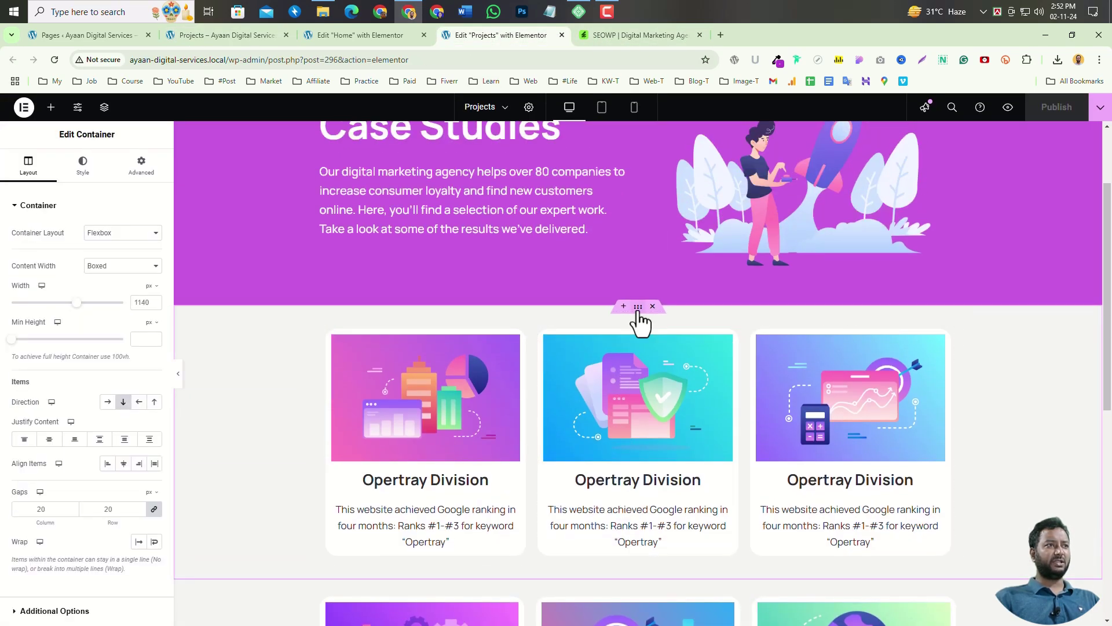
click(142, 178)
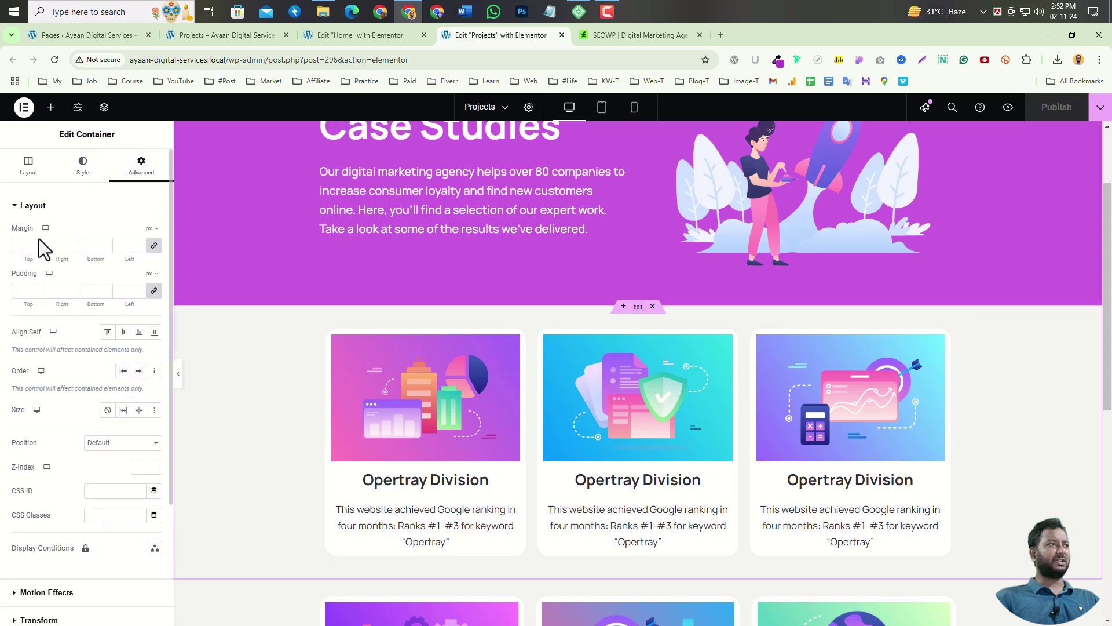
click(155, 247)
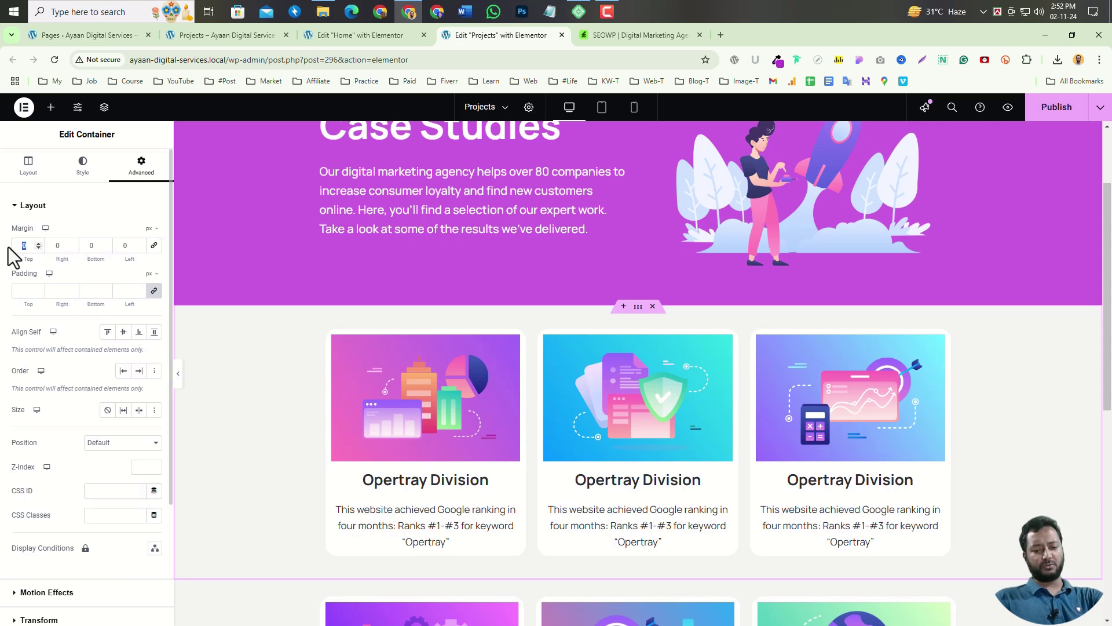
text(50)
scroll(688, 406, down, 3)
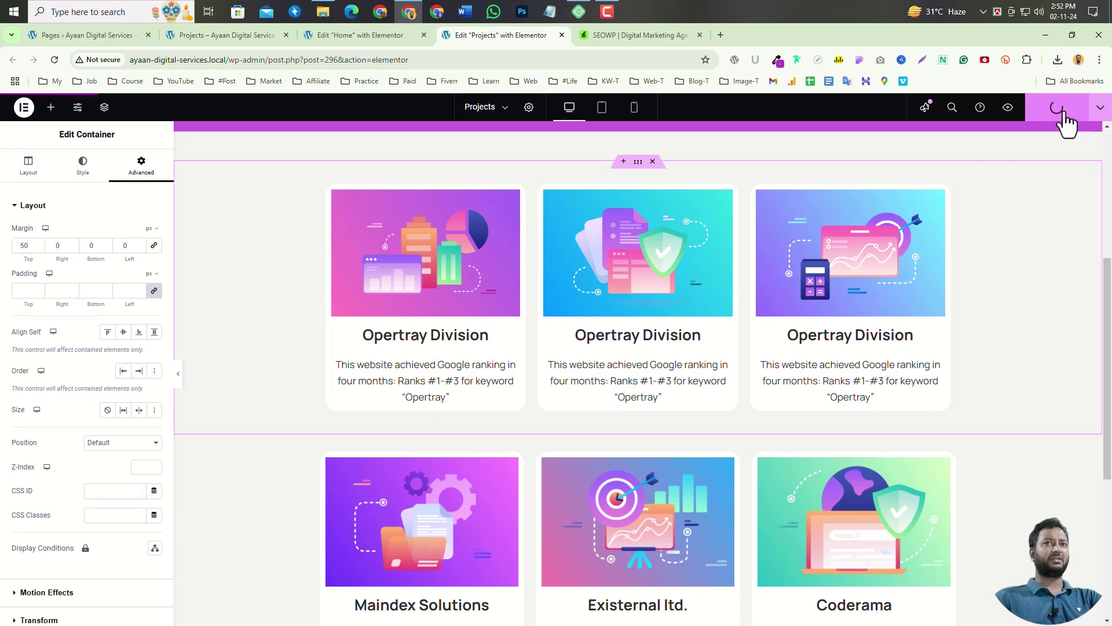
- Examine the partner logo carousel below the cards on the SEOWP demo, including its second slide
click(611, 35)
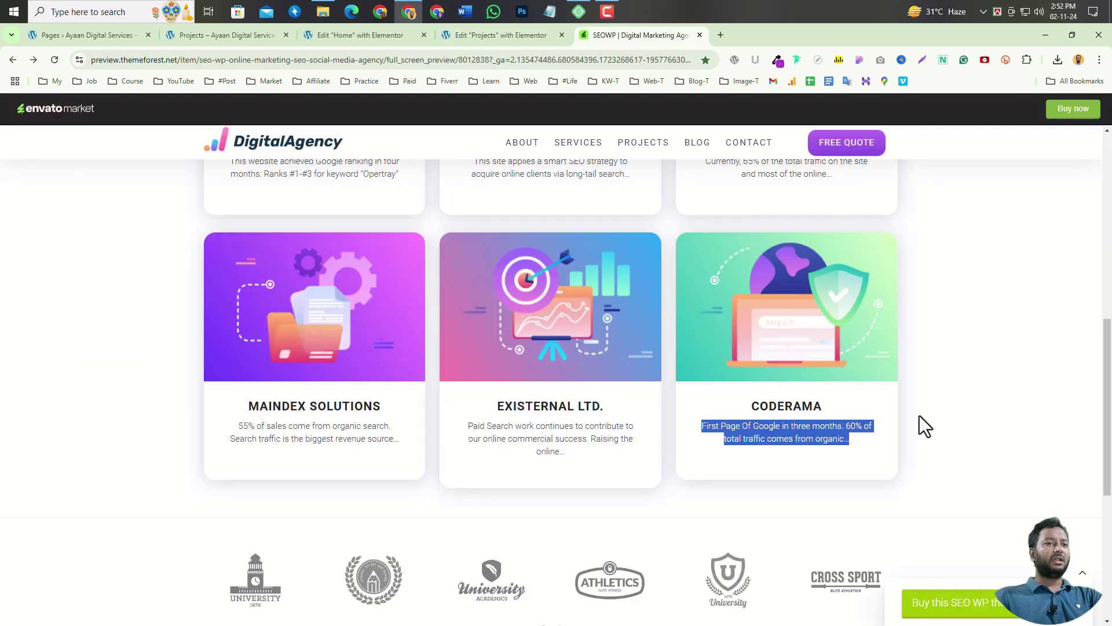
click(492, 432)
scroll(492, 440, down, 4)
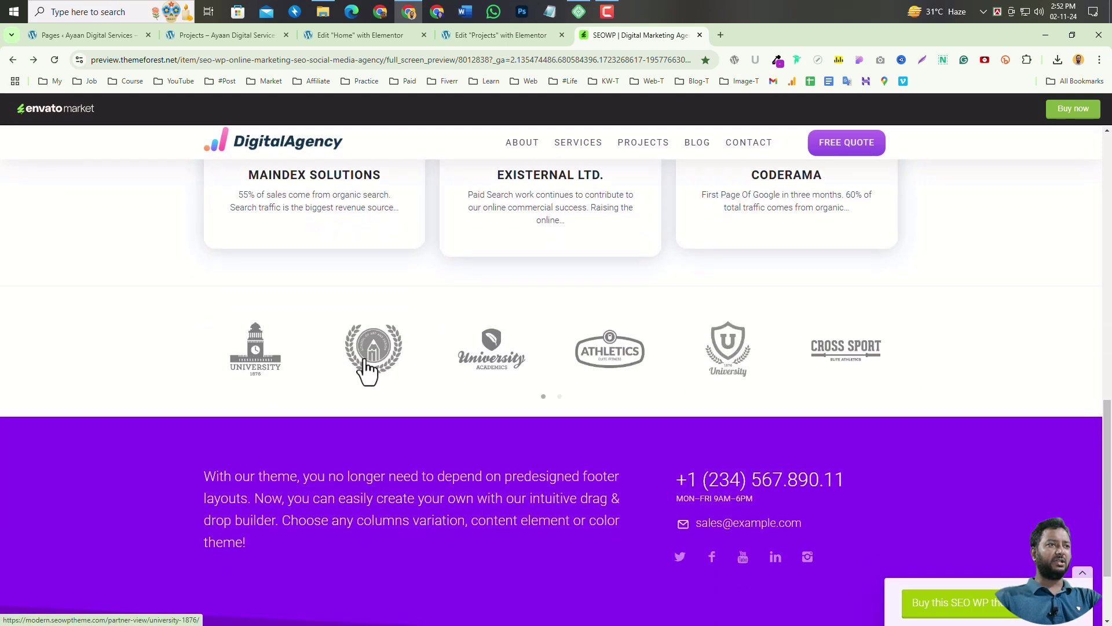
click(559, 396)
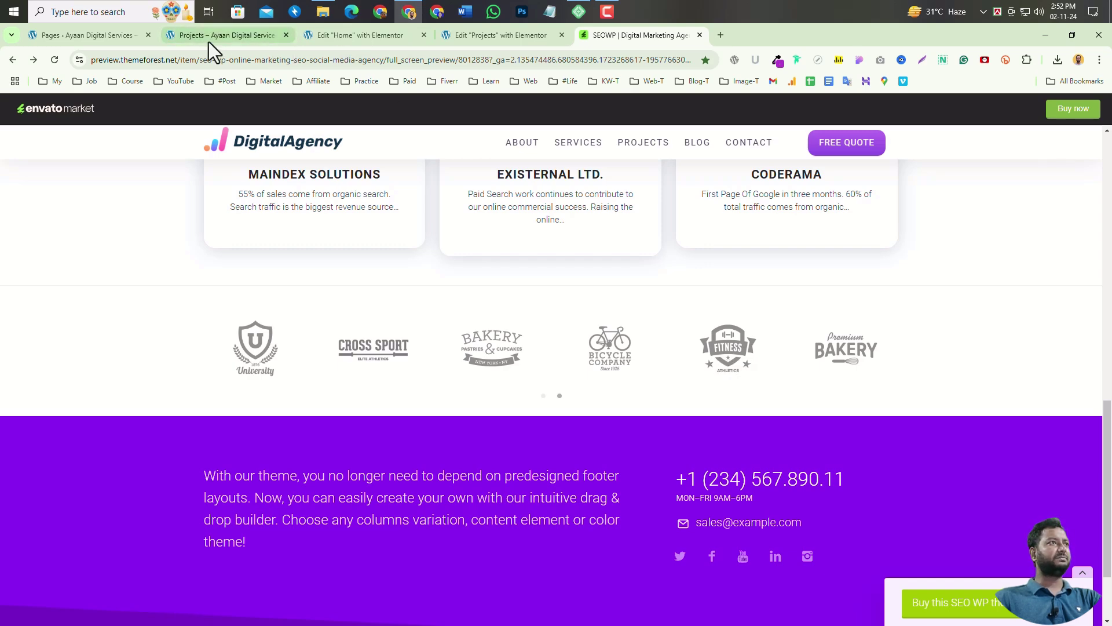
- Check the card rows on the live Projects page, then locate the partner logo carousel section in the Home page's editor
click(228, 38)
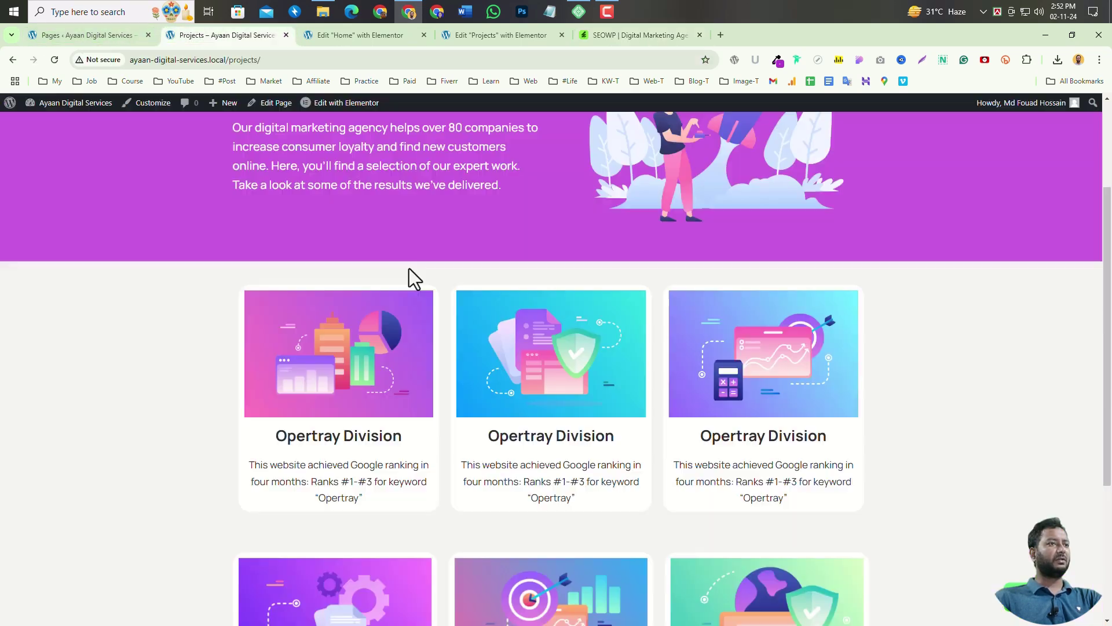
scroll(405, 356, down, 4)
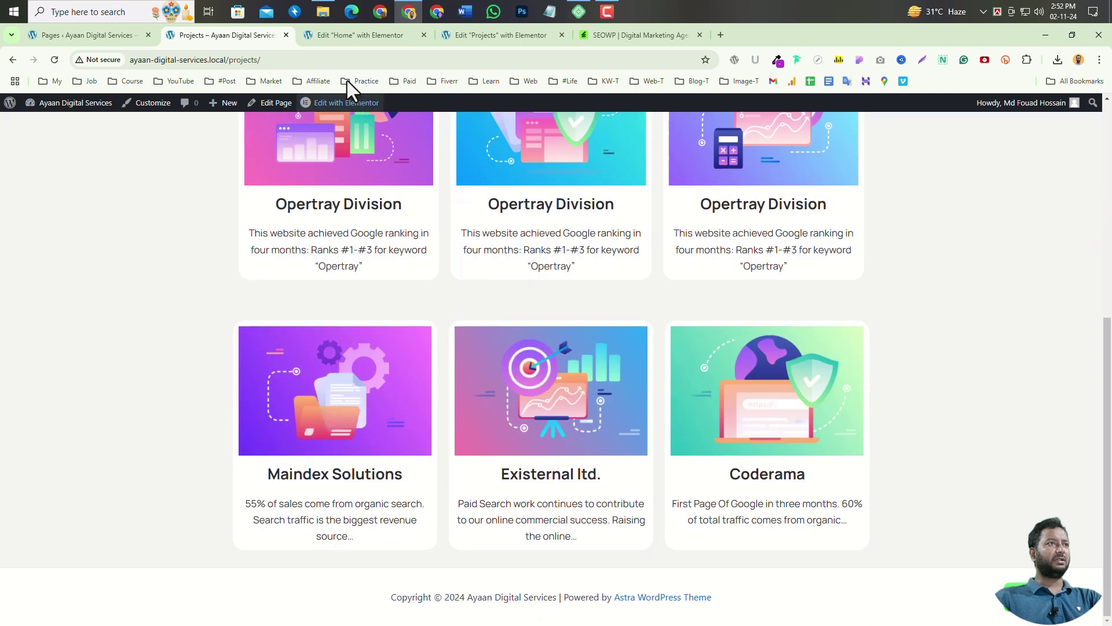
click(347, 36)
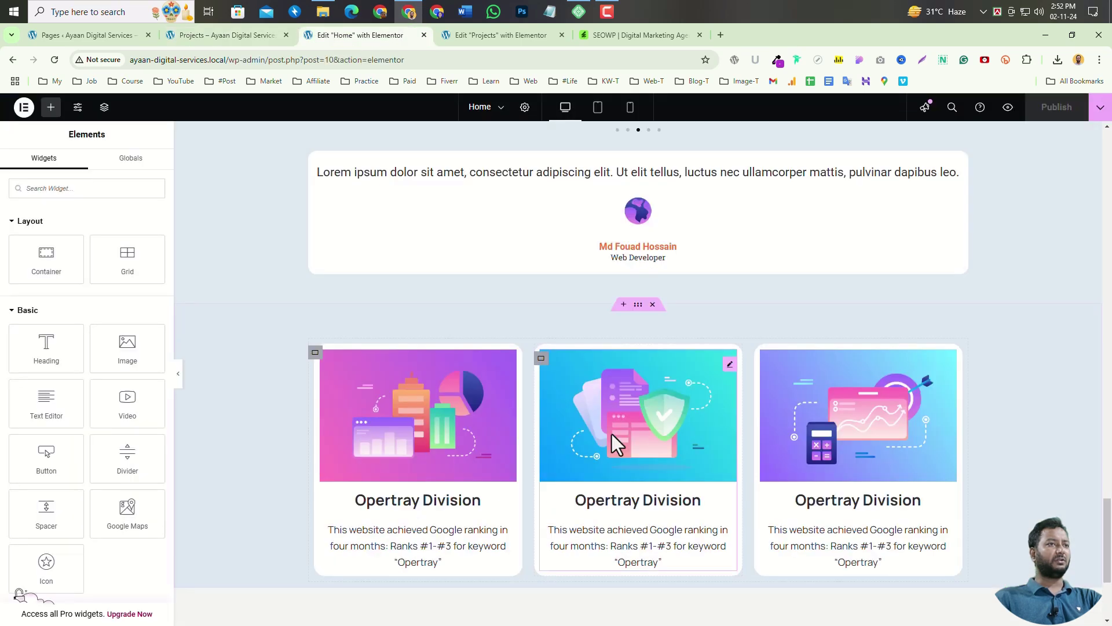
scroll(614, 437, down, 2)
scroll(614, 436, down, 2)
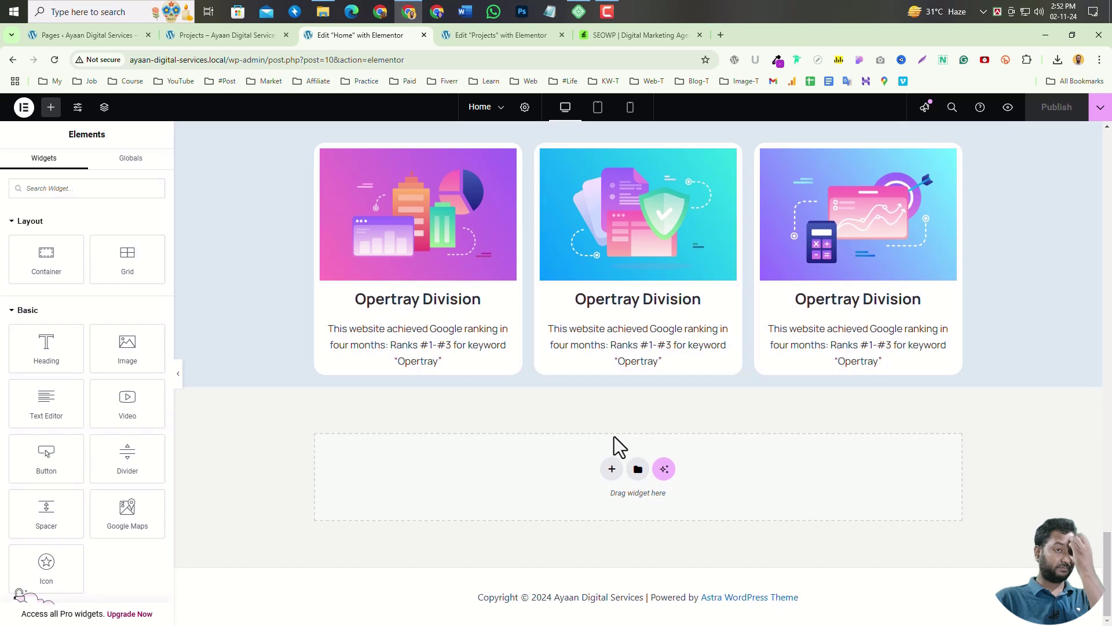
scroll(610, 433, up, 10)
scroll(610, 434, up, 3)
scroll(612, 439, down, 4)
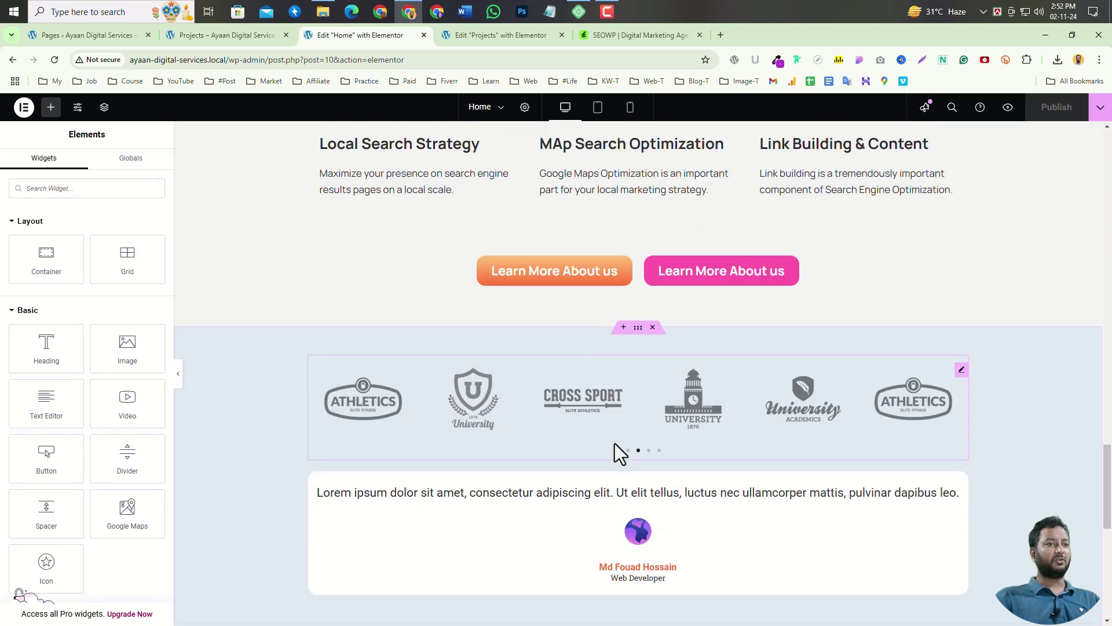
- Copy the Home page container that holds the partner logo carousel and the testimonial
click(659, 450)
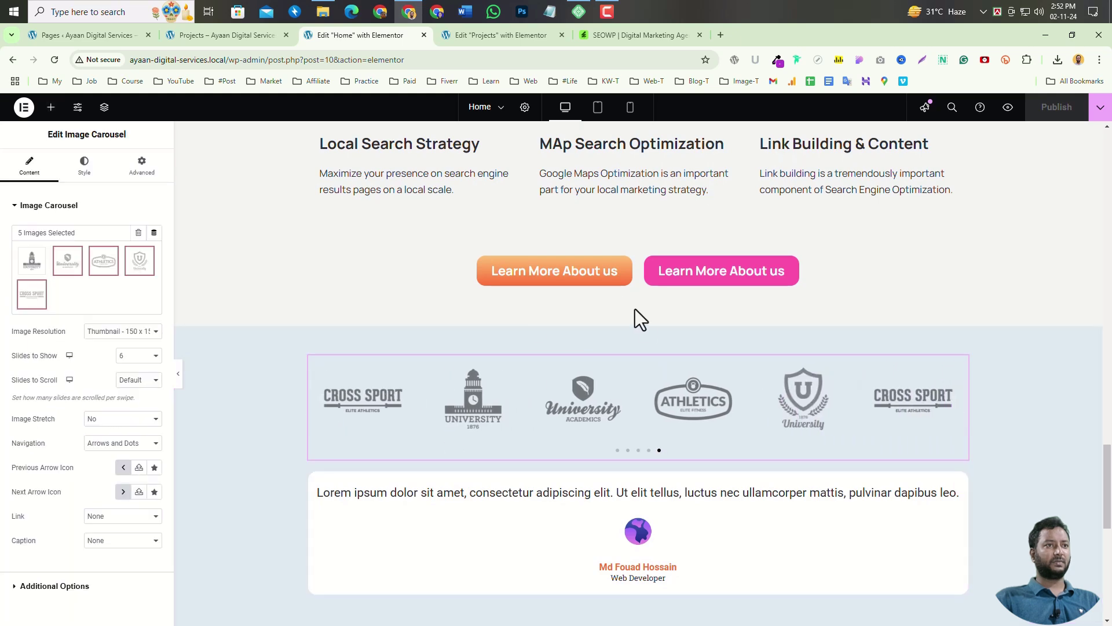
click(639, 332)
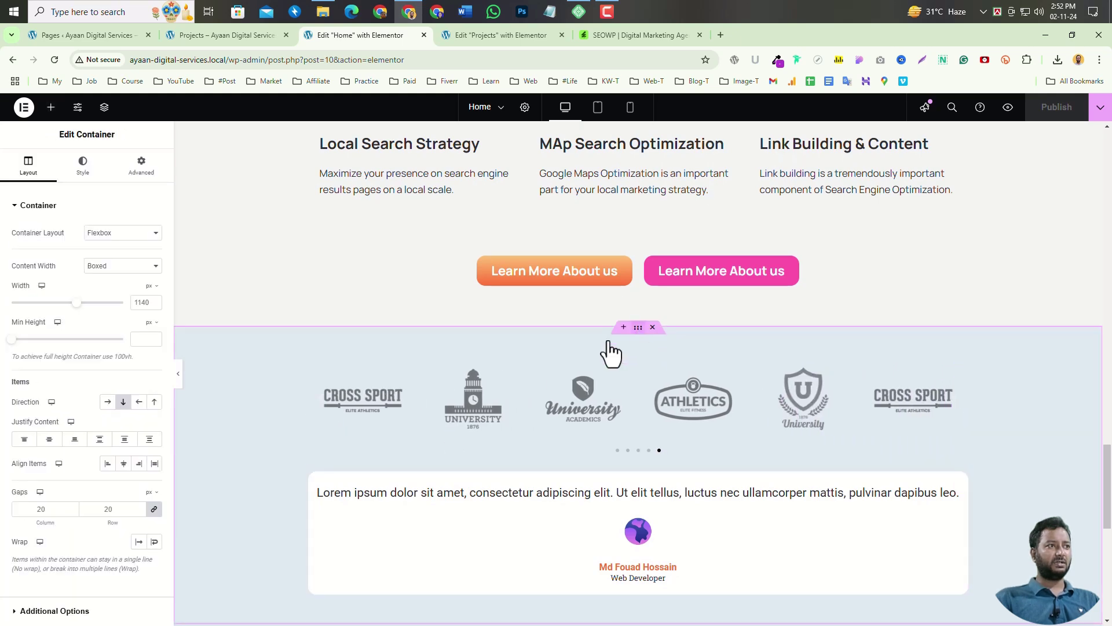
scroll(557, 434, down, 5)
scroll(557, 430, up, 5)
scroll(558, 430, down, 3)
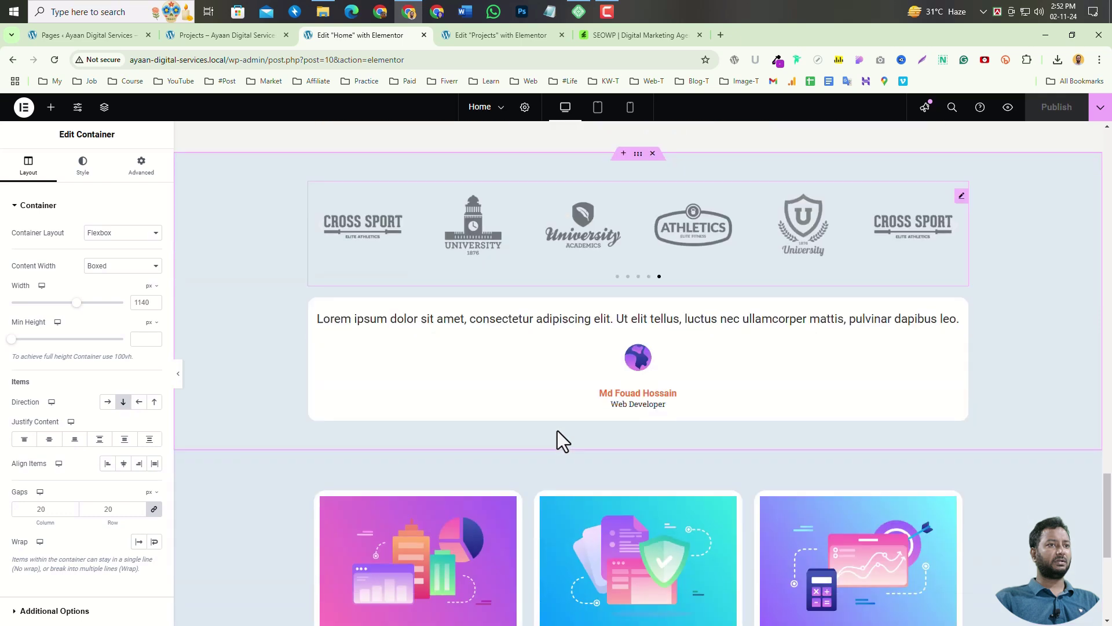
scroll(558, 442, up, 2)
right_click(637, 270)
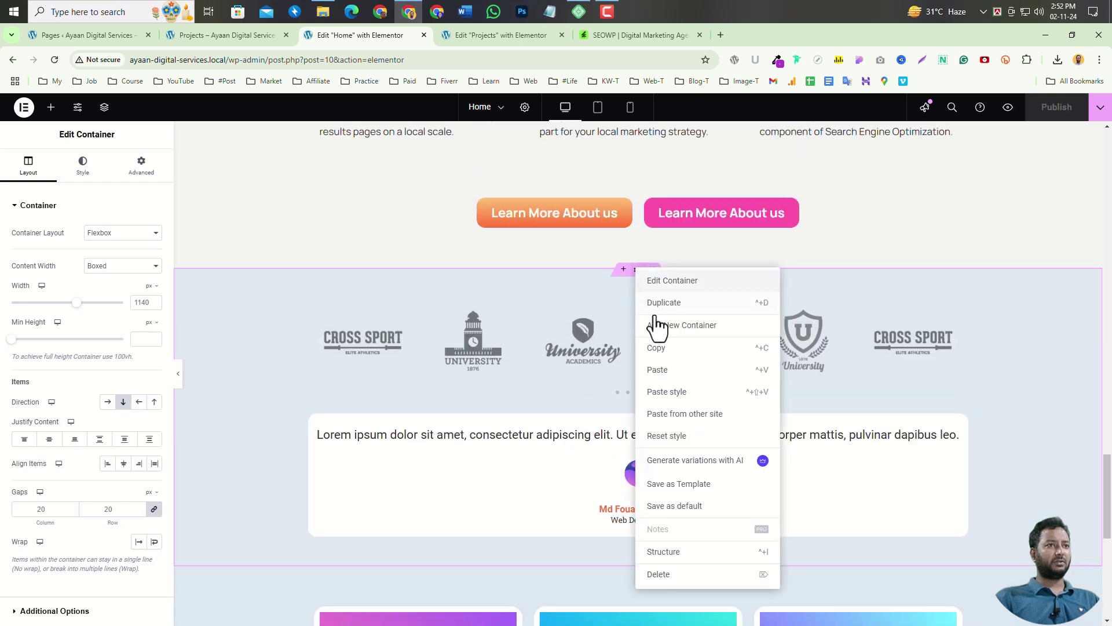
click(662, 349)
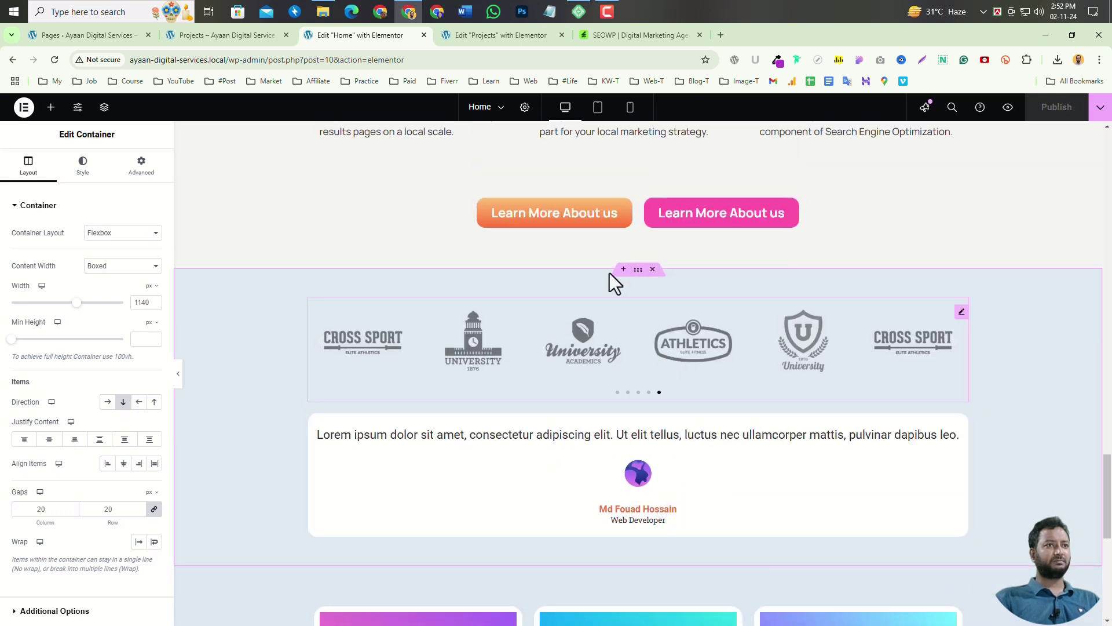
- Add a single-column Flexbox container below the second card row in the Projects page's editor
click(640, 36)
click(501, 35)
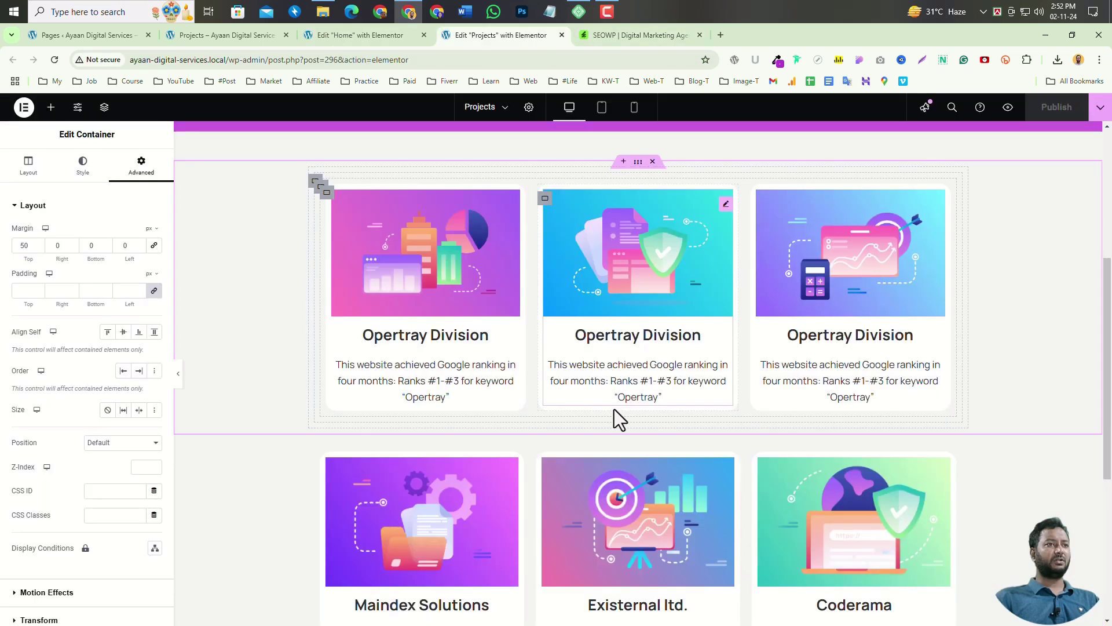
scroll(625, 415, down, 2)
click(611, 469)
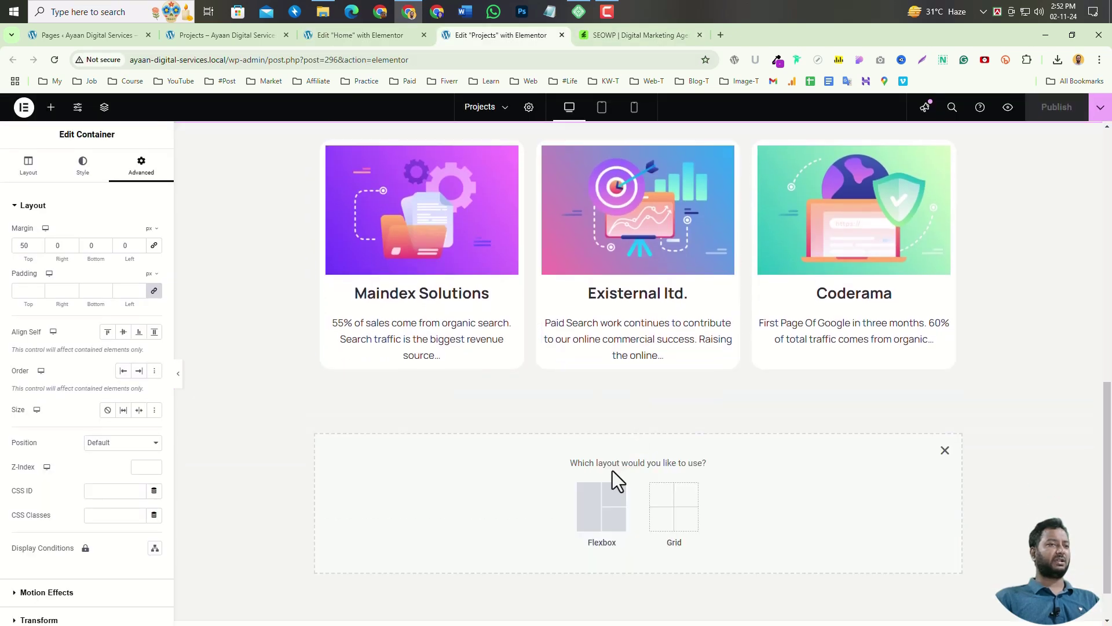
click(591, 510)
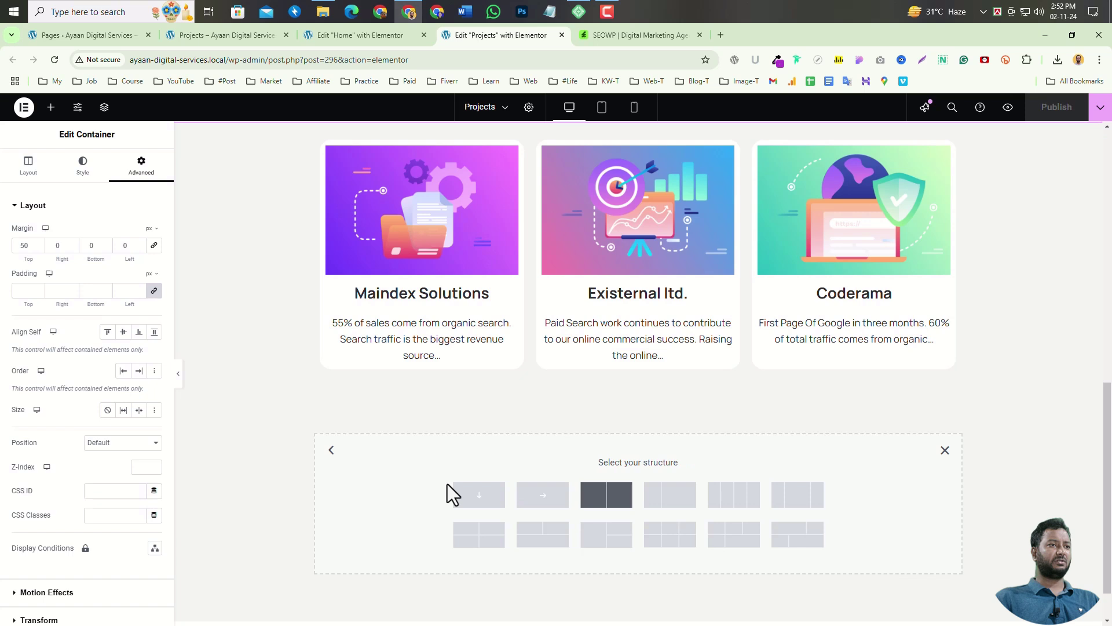
click(479, 496)
- Nest an inner container in the new empty section and paste the copied logo and testimonial container into it
click(640, 421)
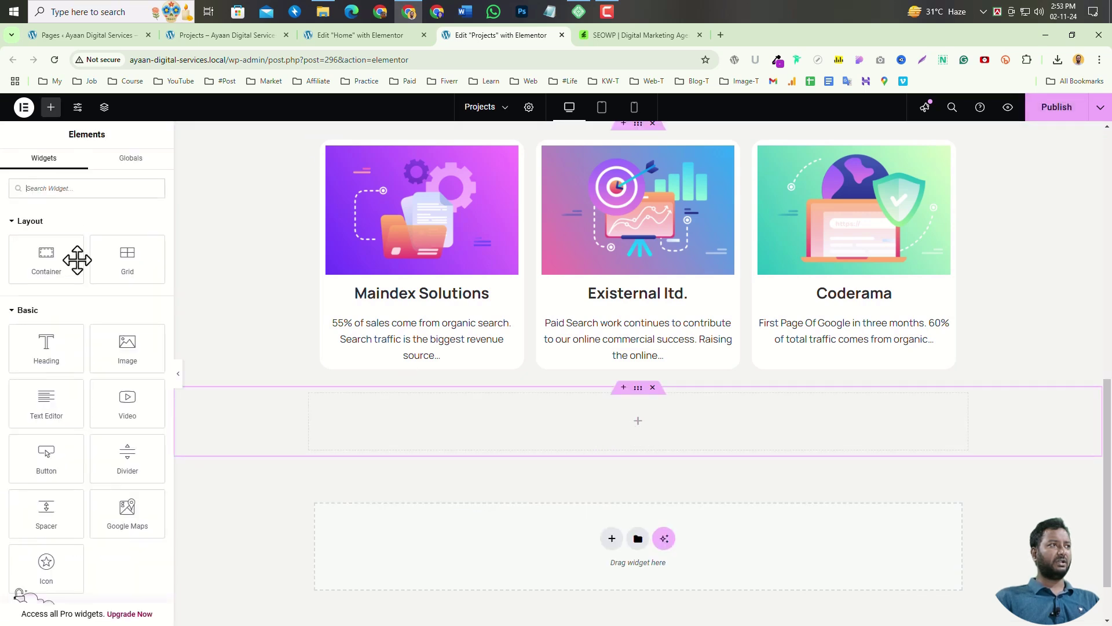
drag(77, 258, 586, 419)
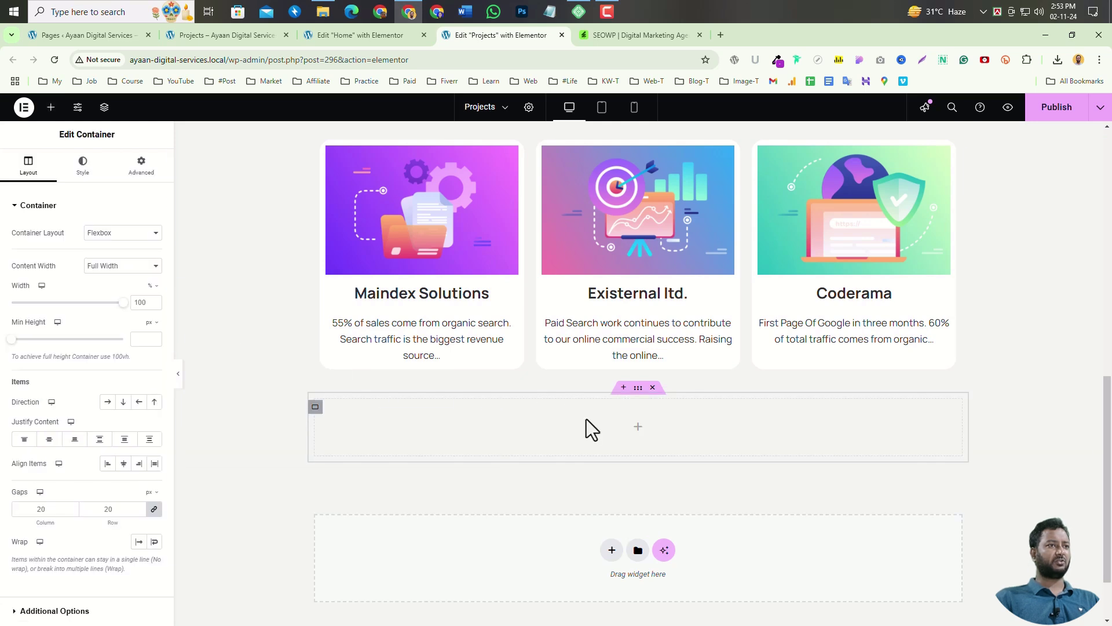
right_click(637, 429)
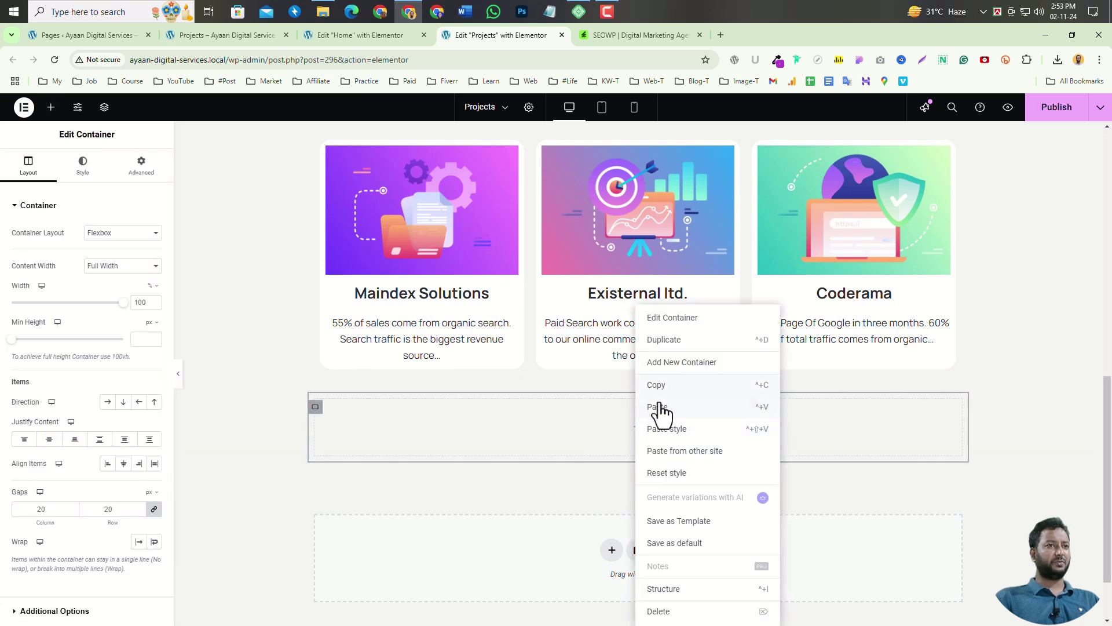
click(660, 407)
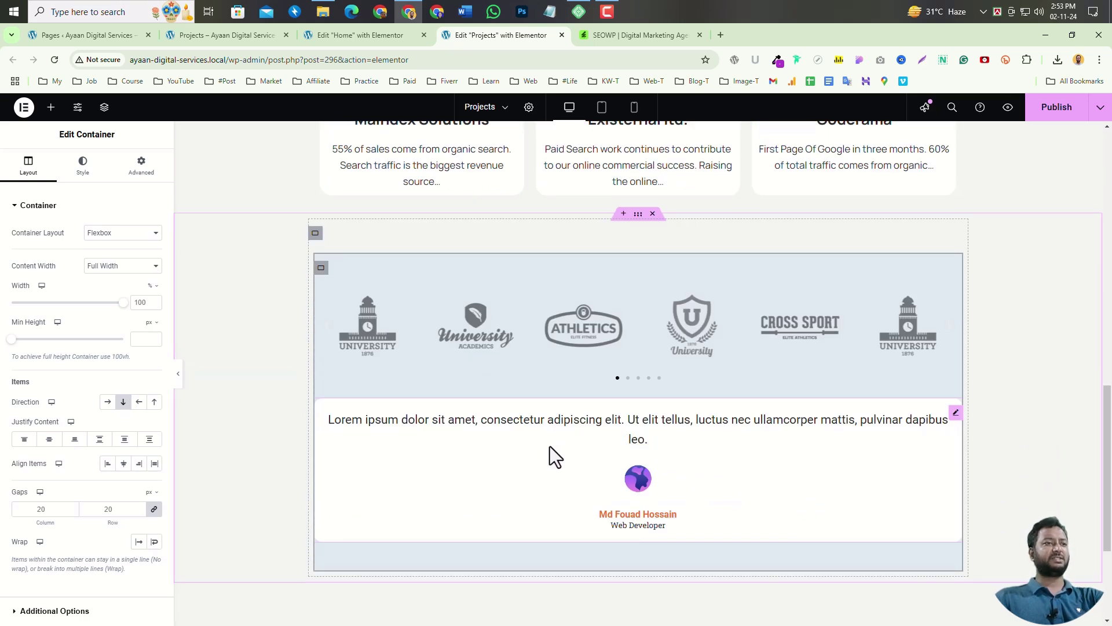
- Delete the testimonial from the pasted section and set the pasted carousel container's top margin to 0 px
click(956, 413)
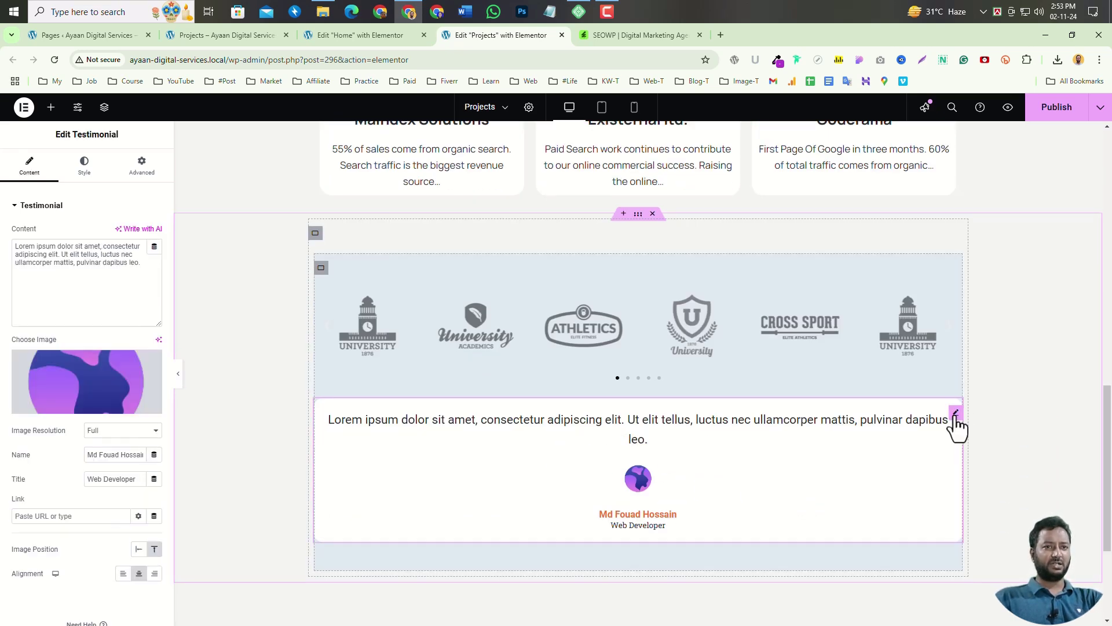
key(Delete)
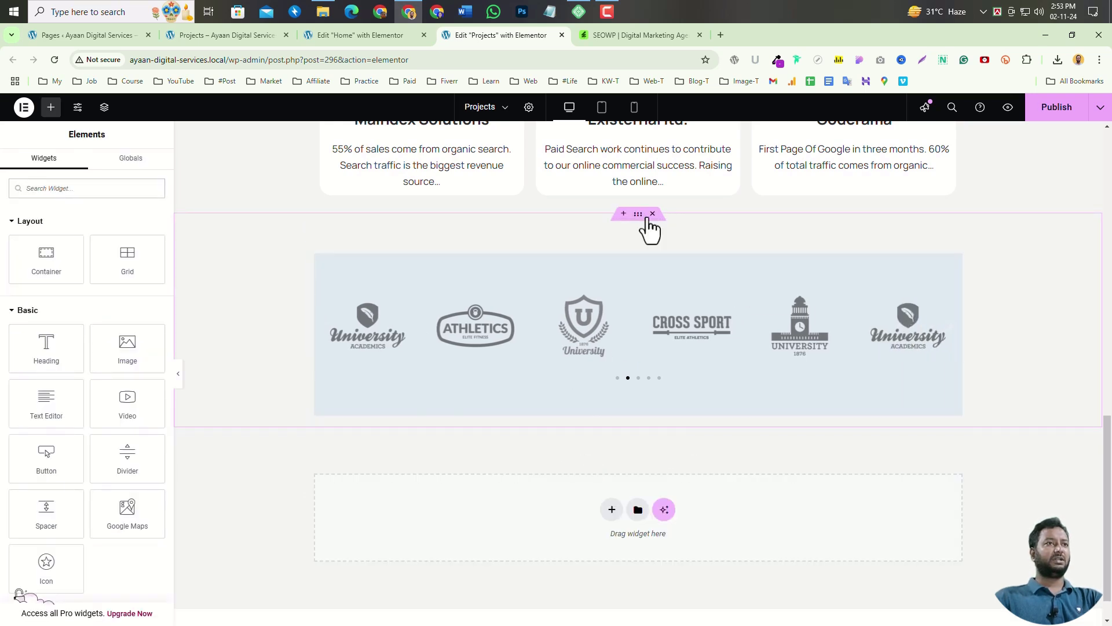
click(315, 235)
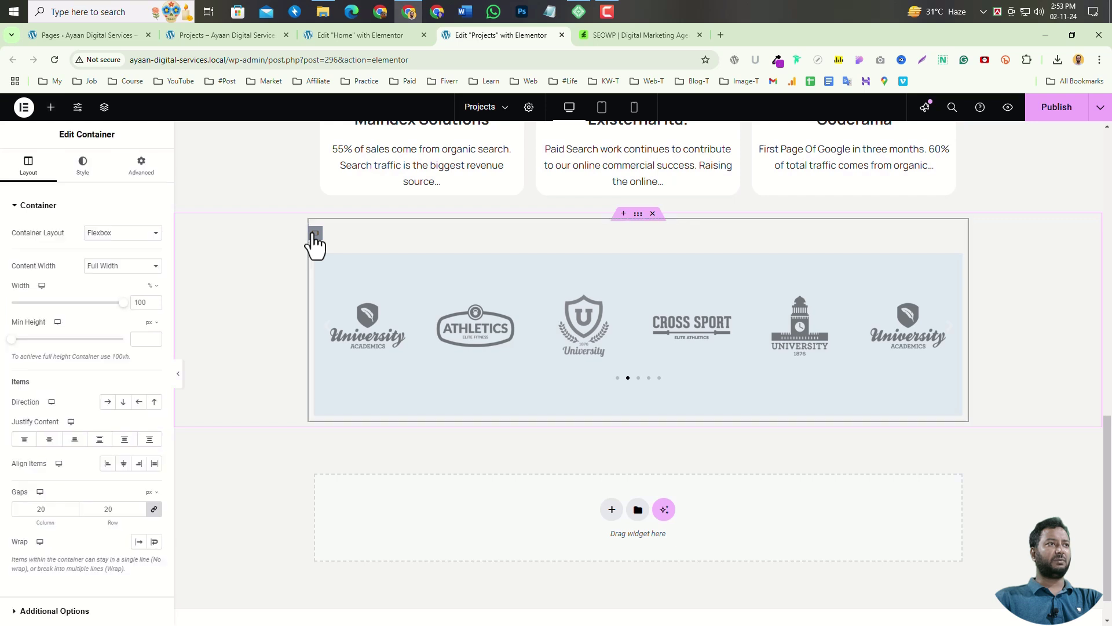
click(136, 169)
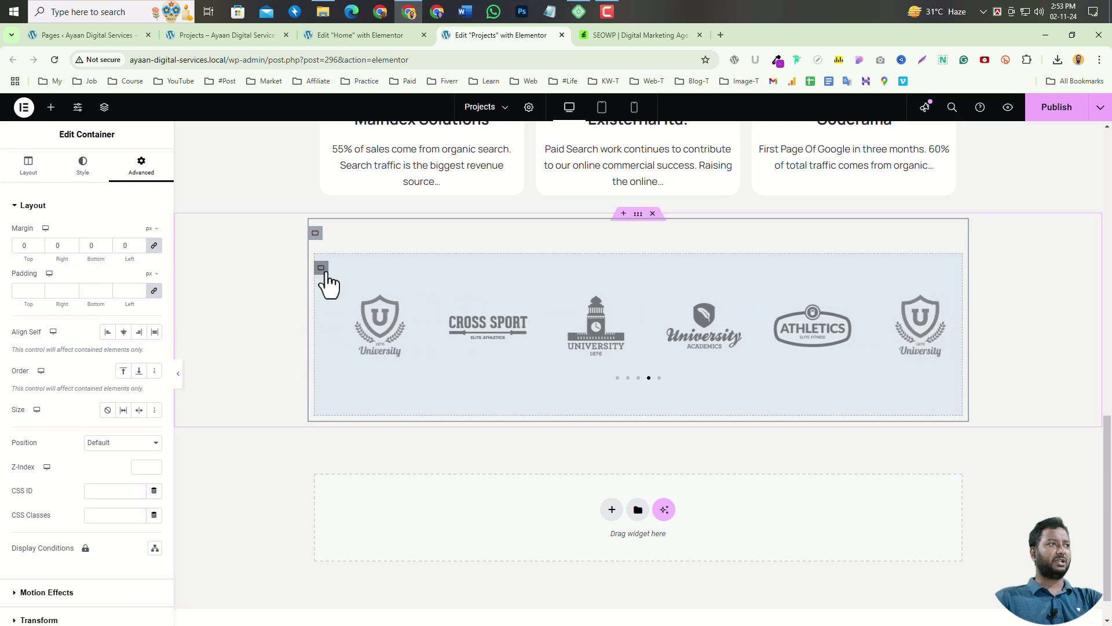
click(321, 268)
click(143, 171)
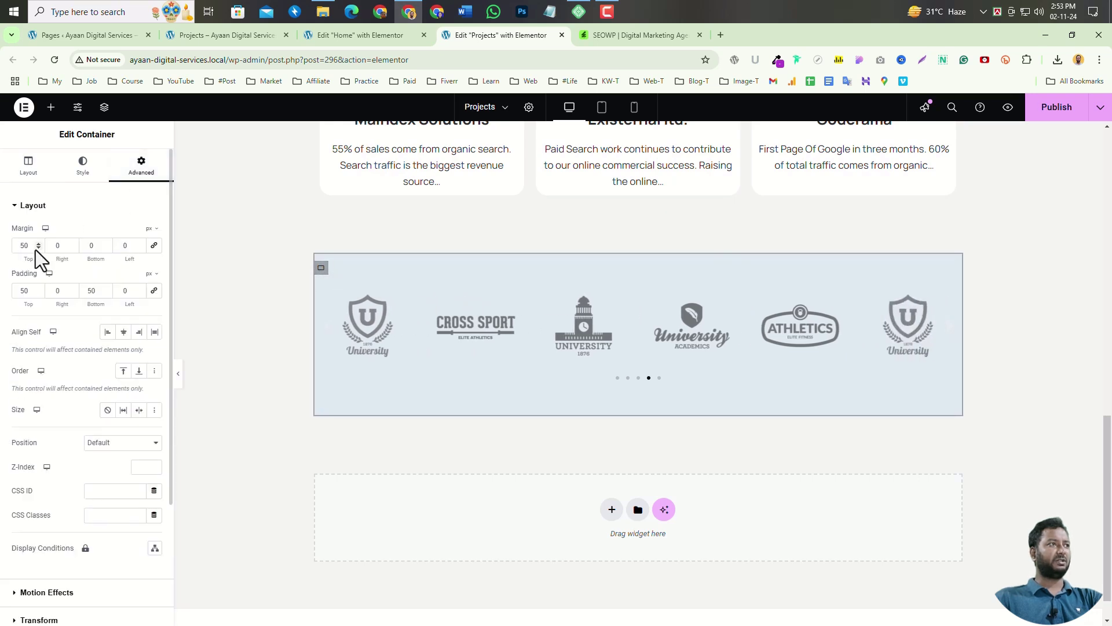
key(BackSpace)
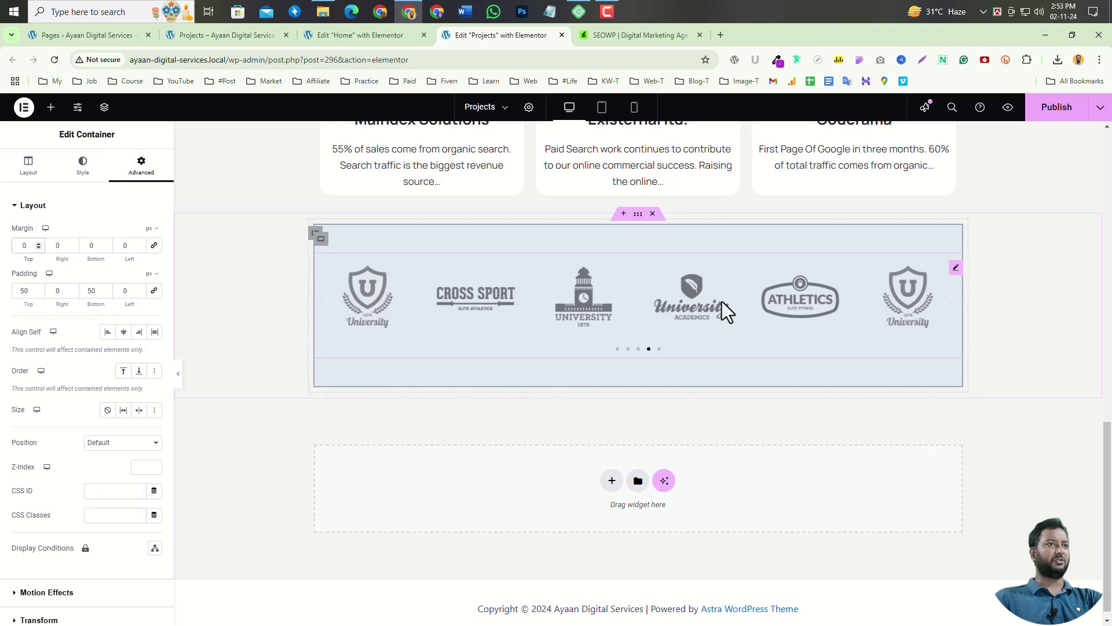
- Clear the background color of the pasted container around the logo carousel
click(638, 216)
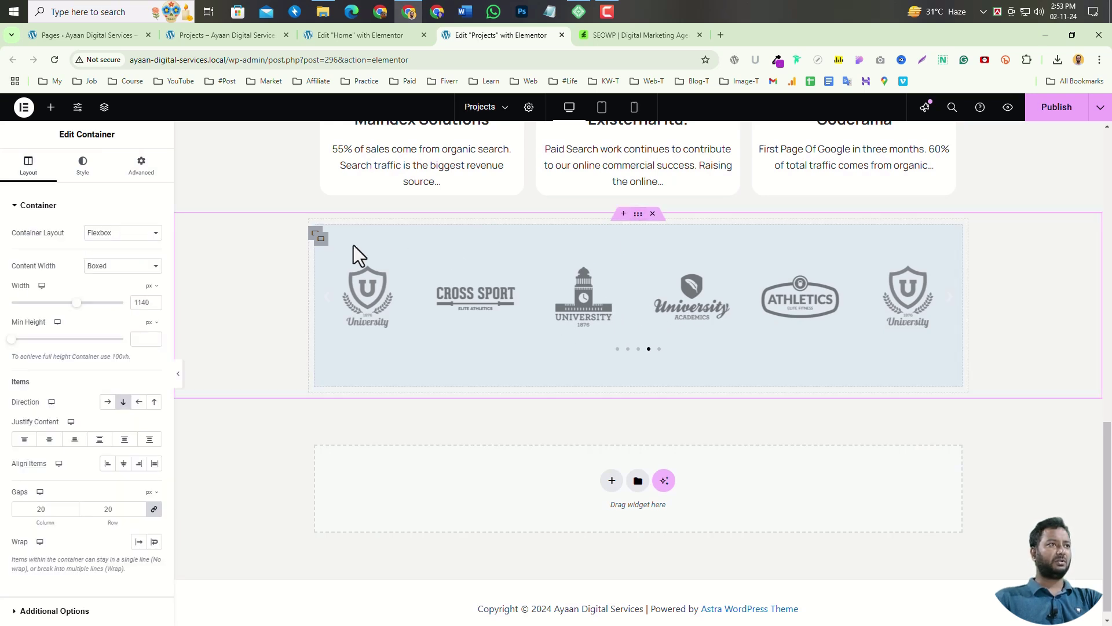
click(321, 239)
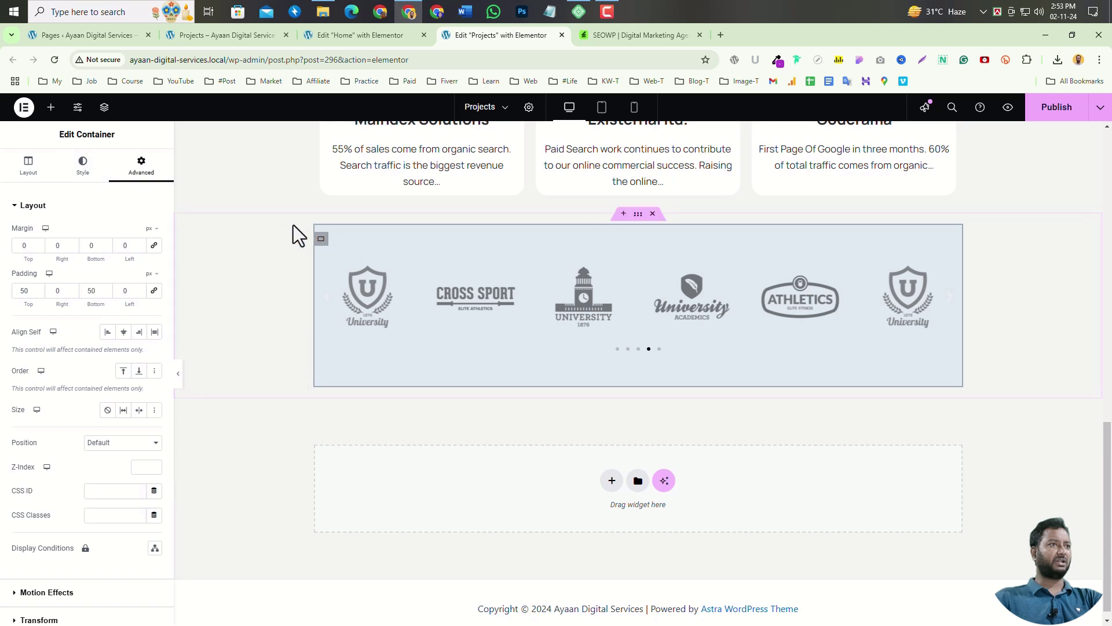
click(83, 167)
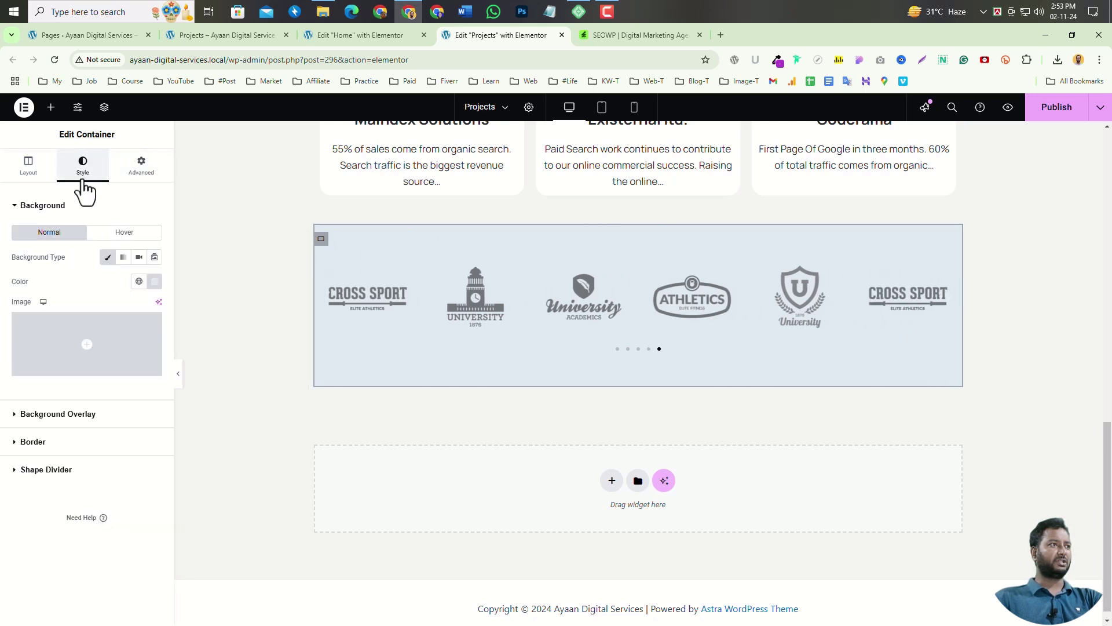
click(154, 282)
click(173, 306)
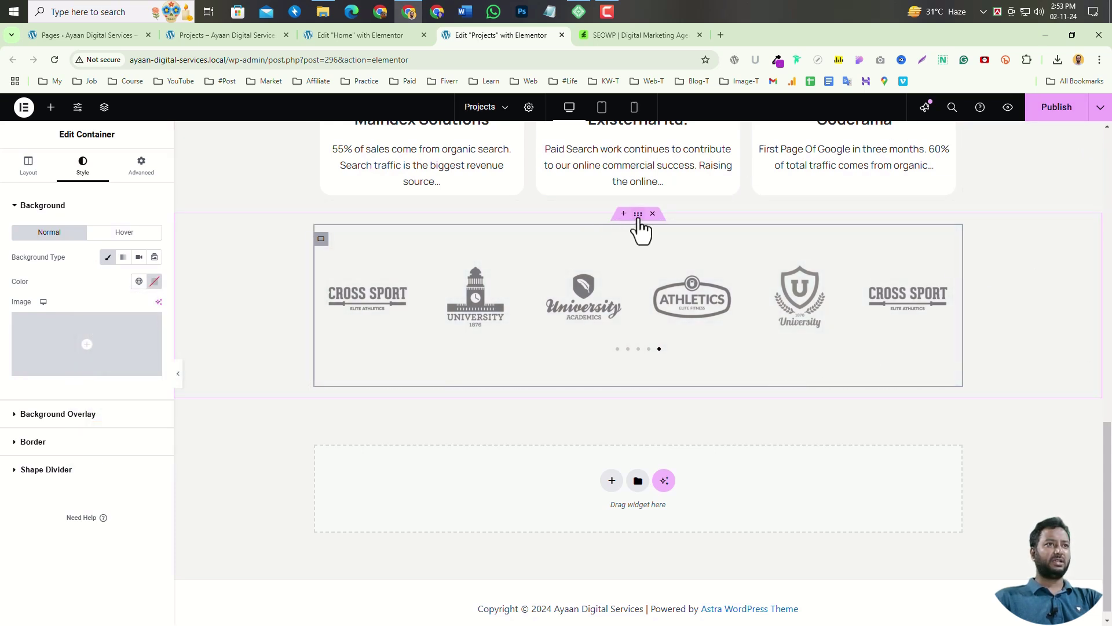
- Unlink the margins of the logo section's outermost container, set its top margin to 50 px and publish
click(638, 219)
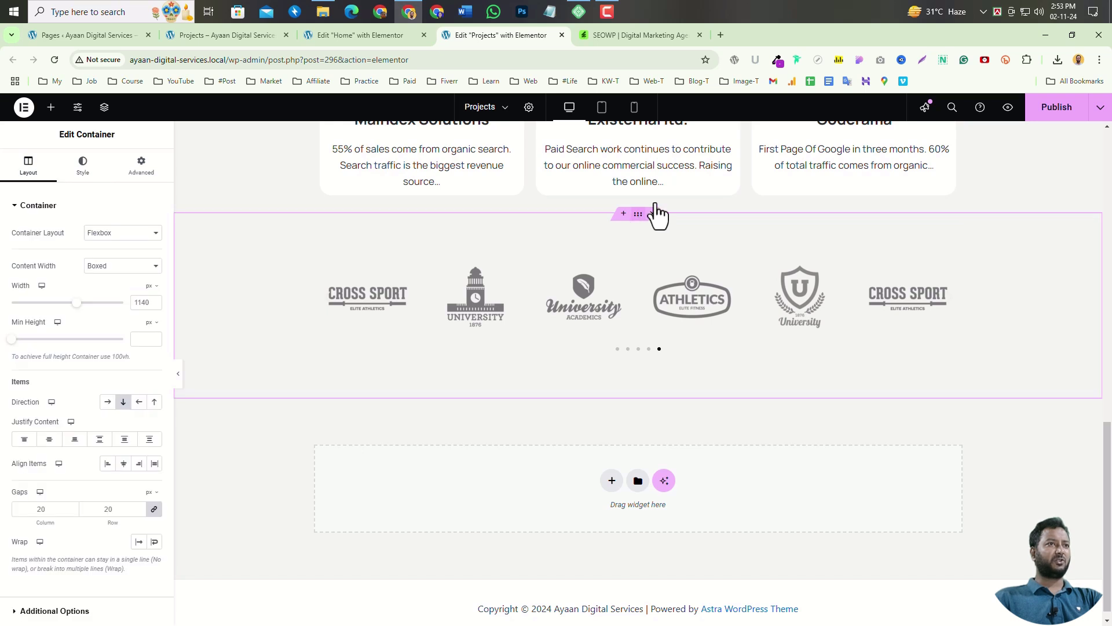
click(140, 167)
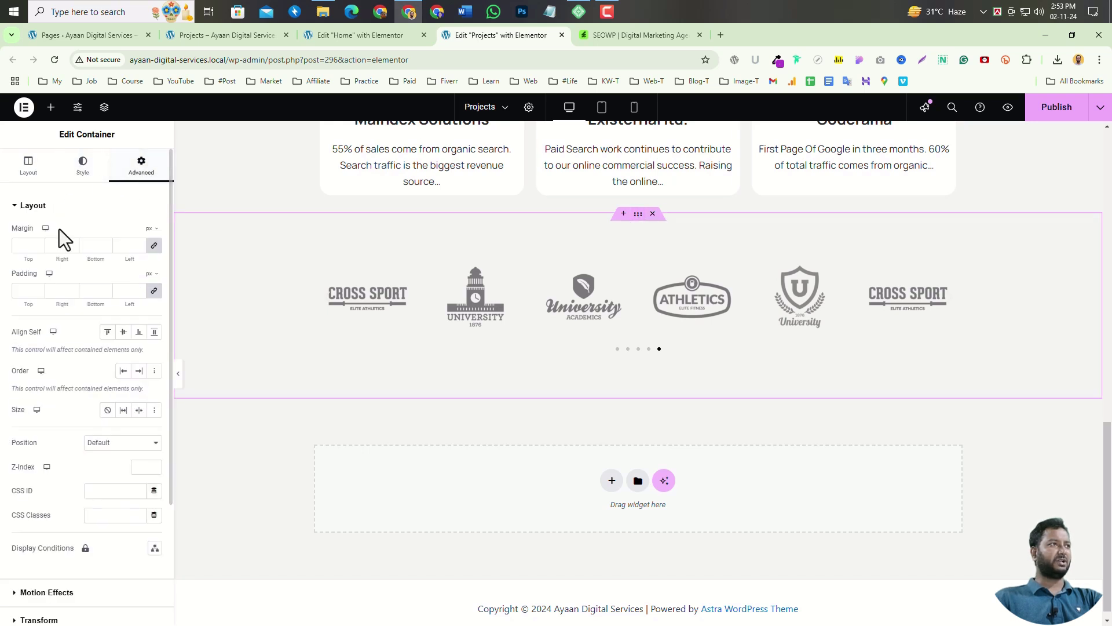
click(154, 245)
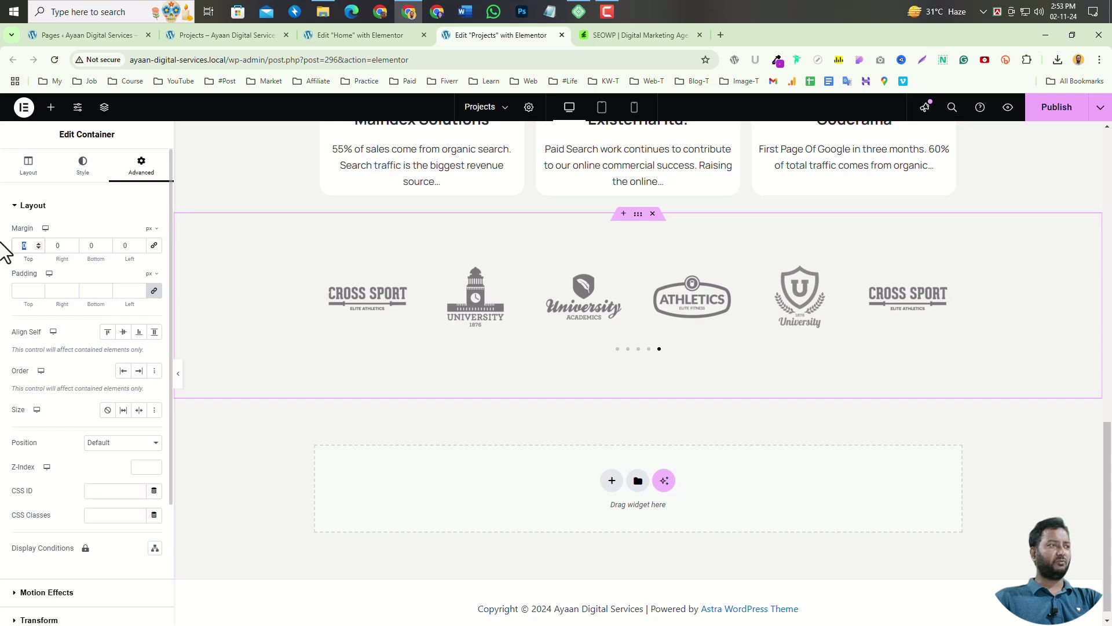
text(50)
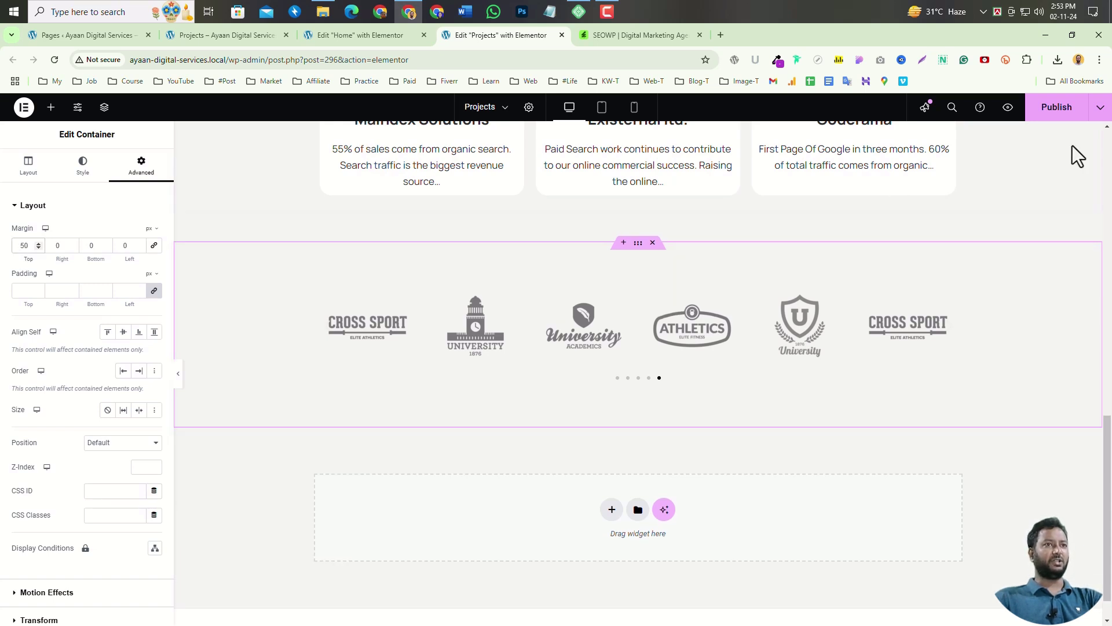
click(1073, 115)
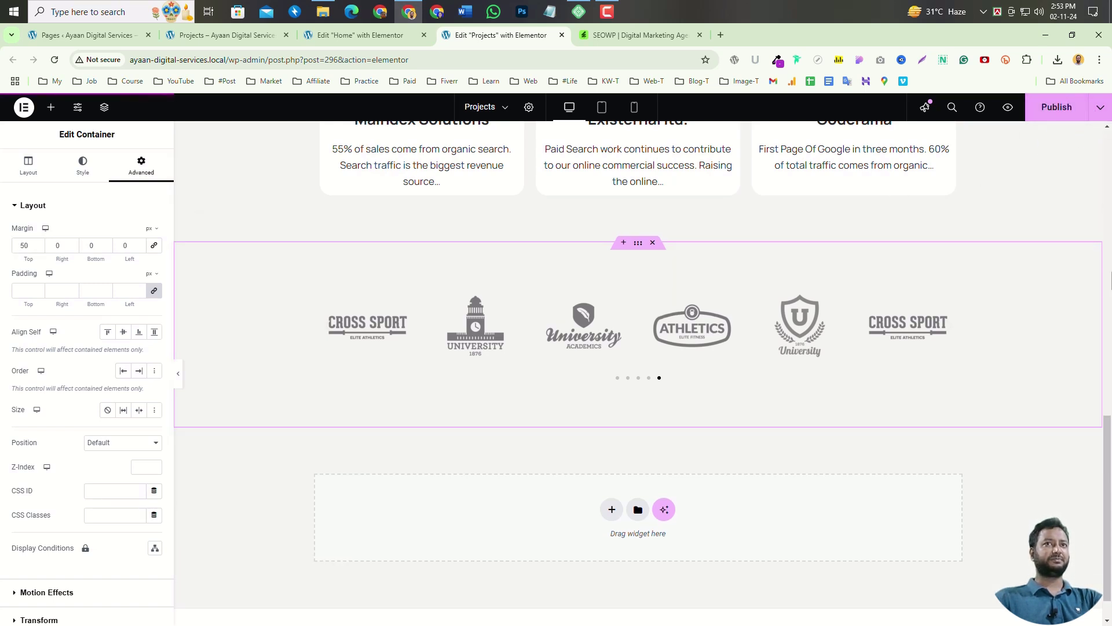
- Reload the live Projects page and check the logo carousel below the second card row
click(244, 36)
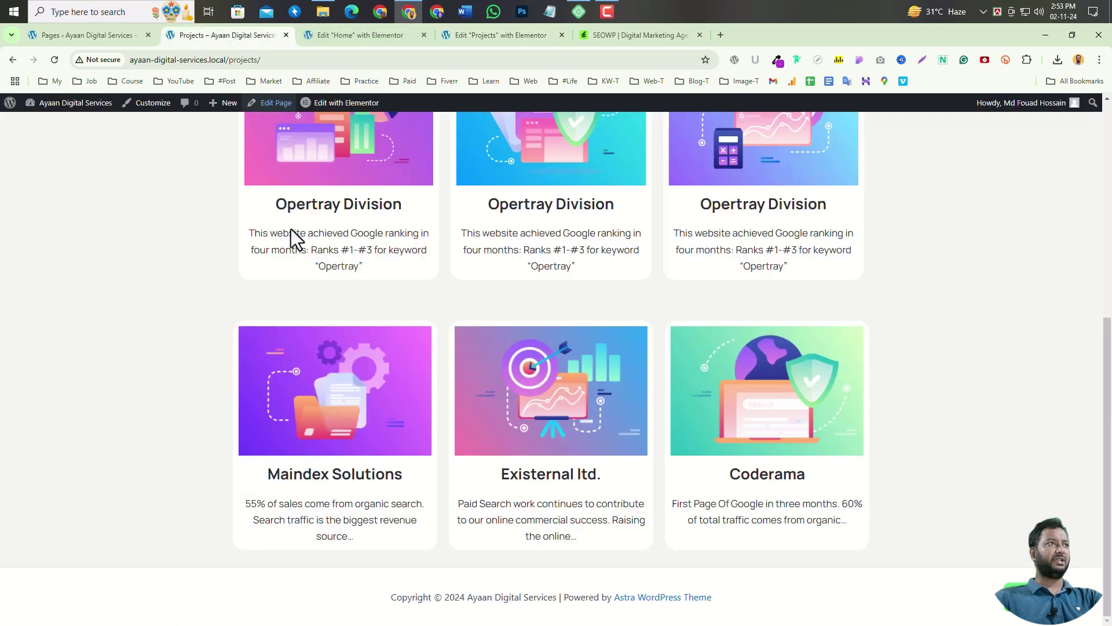
scroll(673, 215, up, 6)
scroll(525, 341, down, 6)
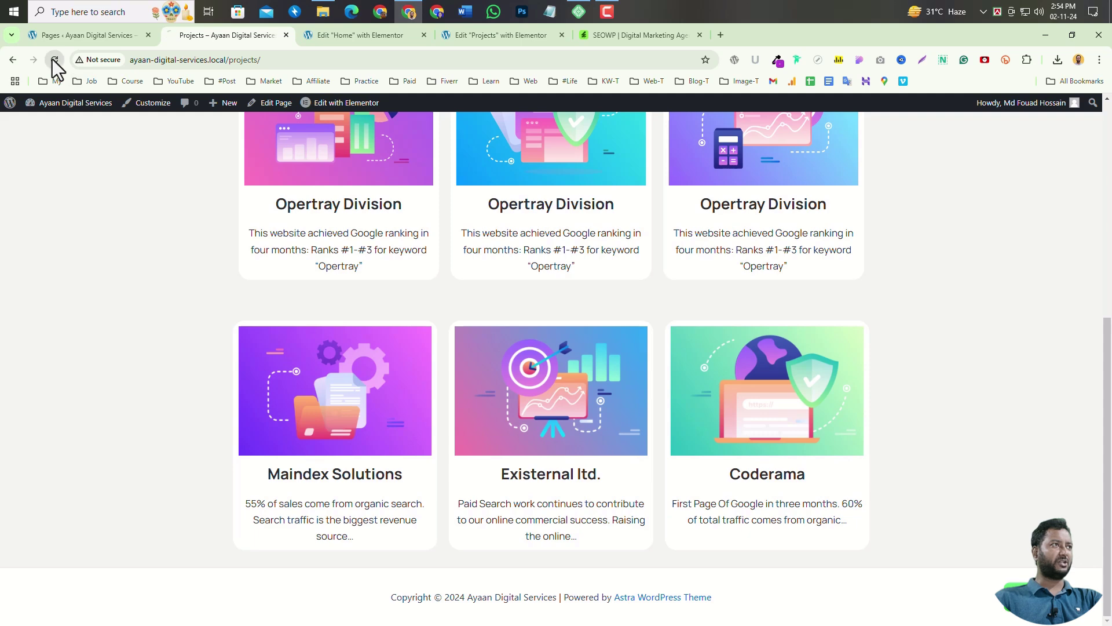
scroll(679, 408, down, 4)
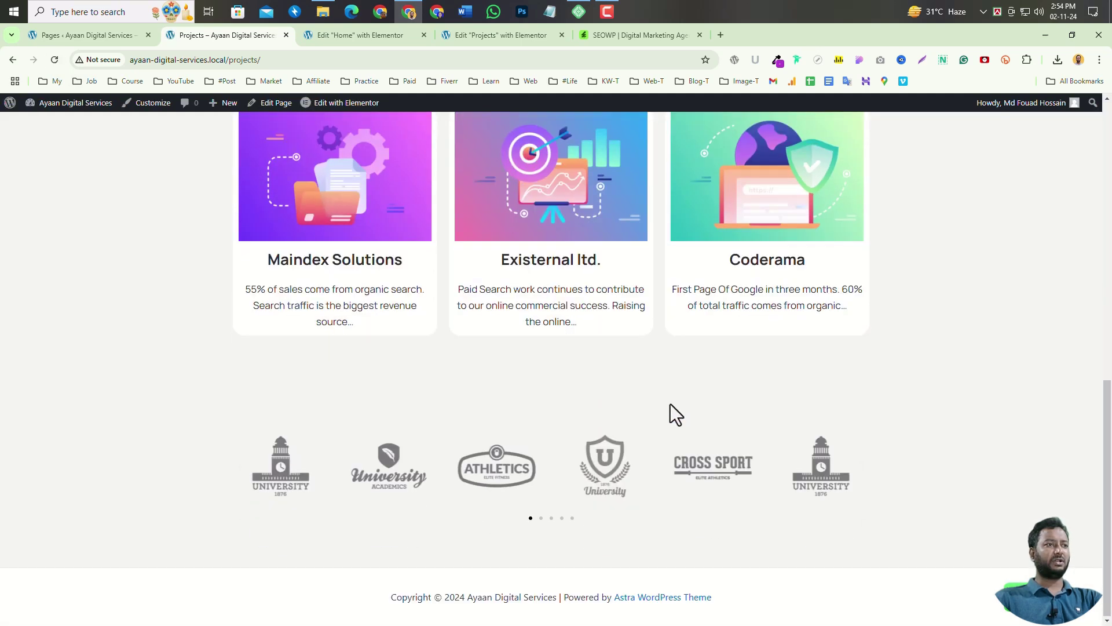
- Page through the partner logo carousel on the live Projects page and compare it with the logo row in the SEOWP demo
click(541, 519)
click(551, 518)
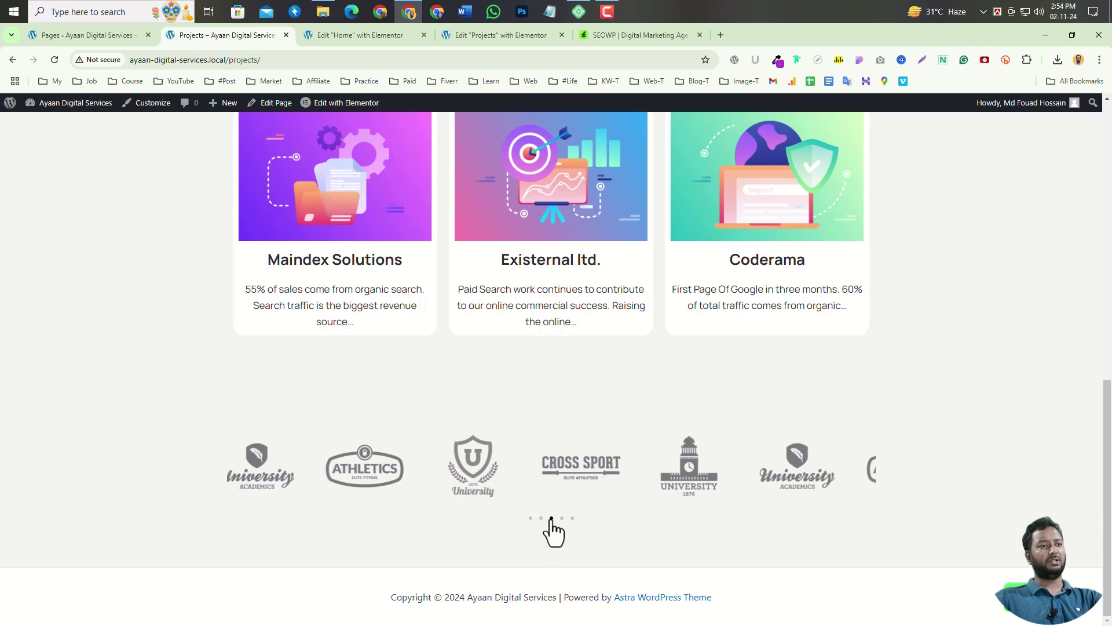
click(561, 518)
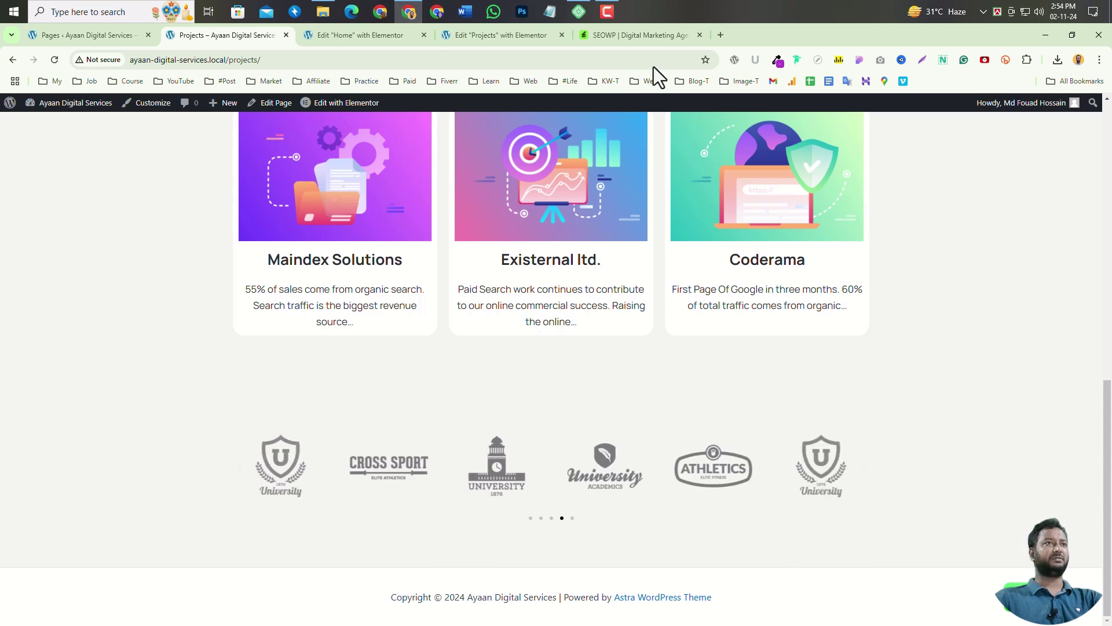
click(623, 36)
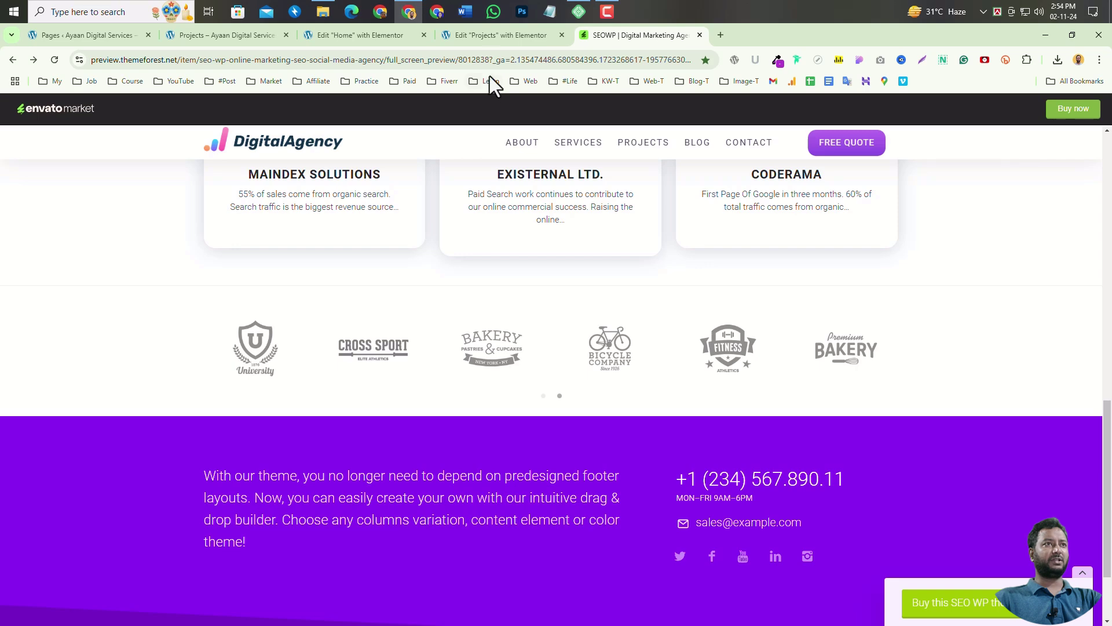
- Review the Projects page in the Elementor editor and on the live site, from the Case Studies header through the card rows
click(494, 36)
scroll(683, 377, up, 12)
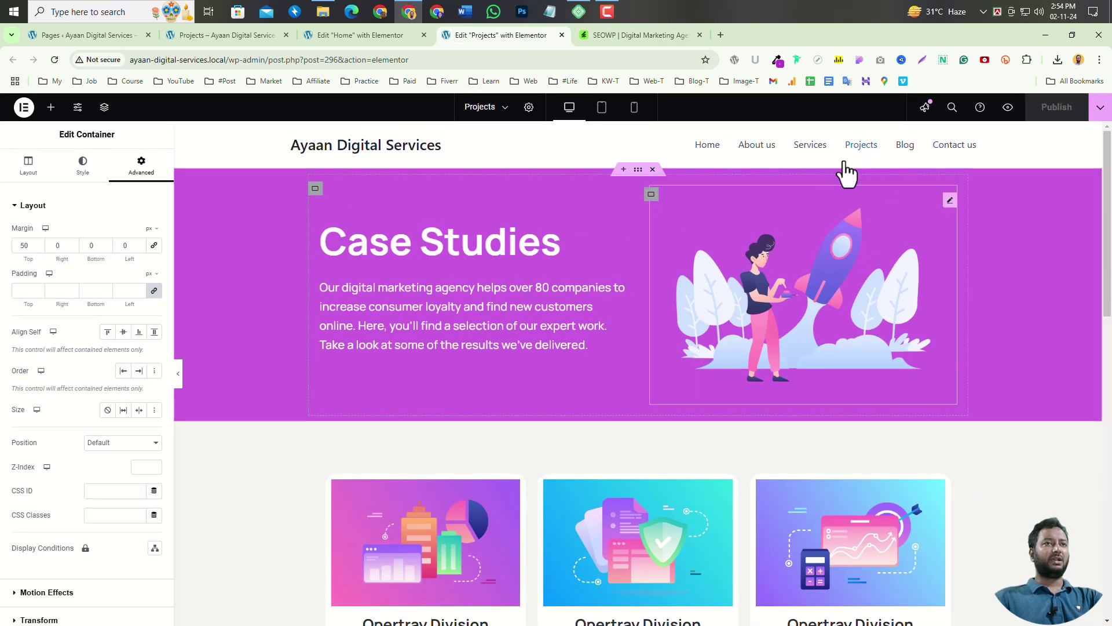
click(241, 34)
scroll(655, 380, up, 10)
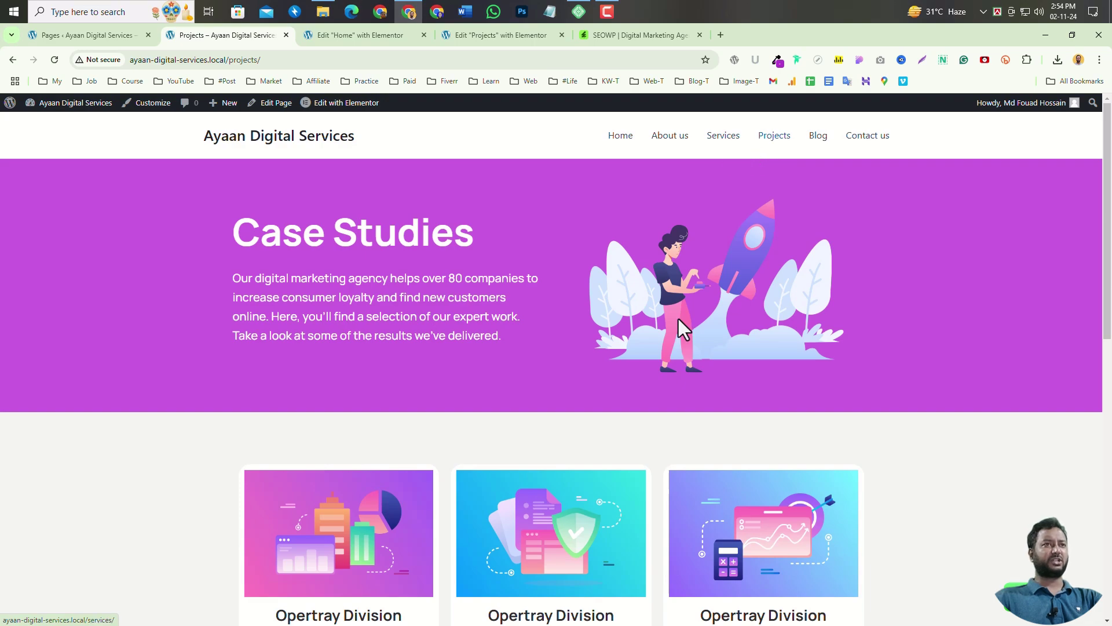
scroll(745, 525, down, 10)
scroll(745, 524, up, 5)
scroll(598, 285, up, 5)
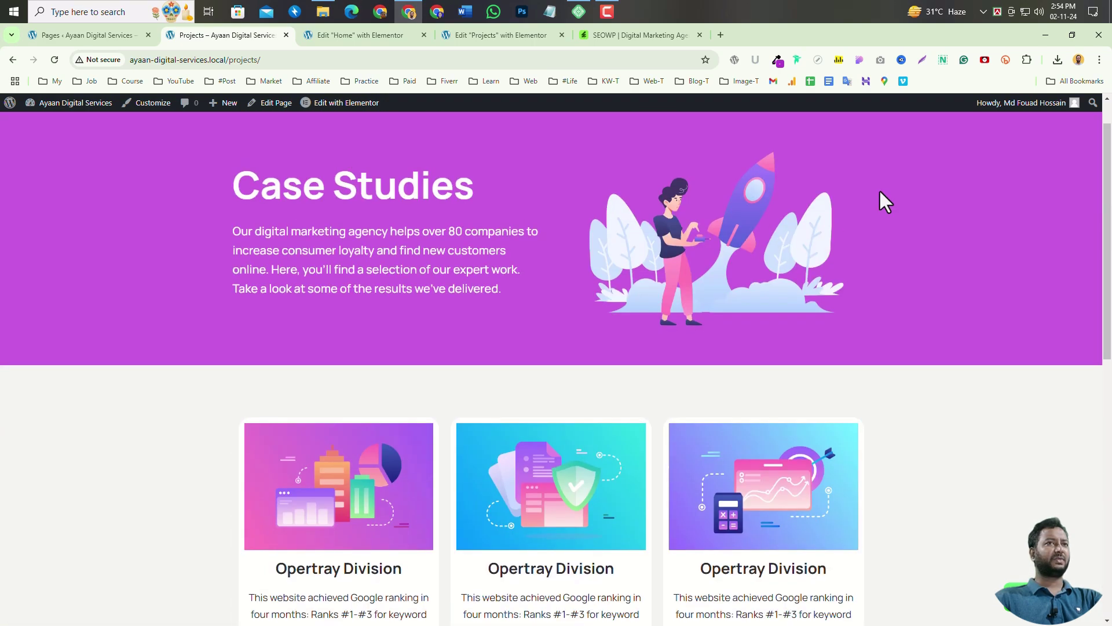